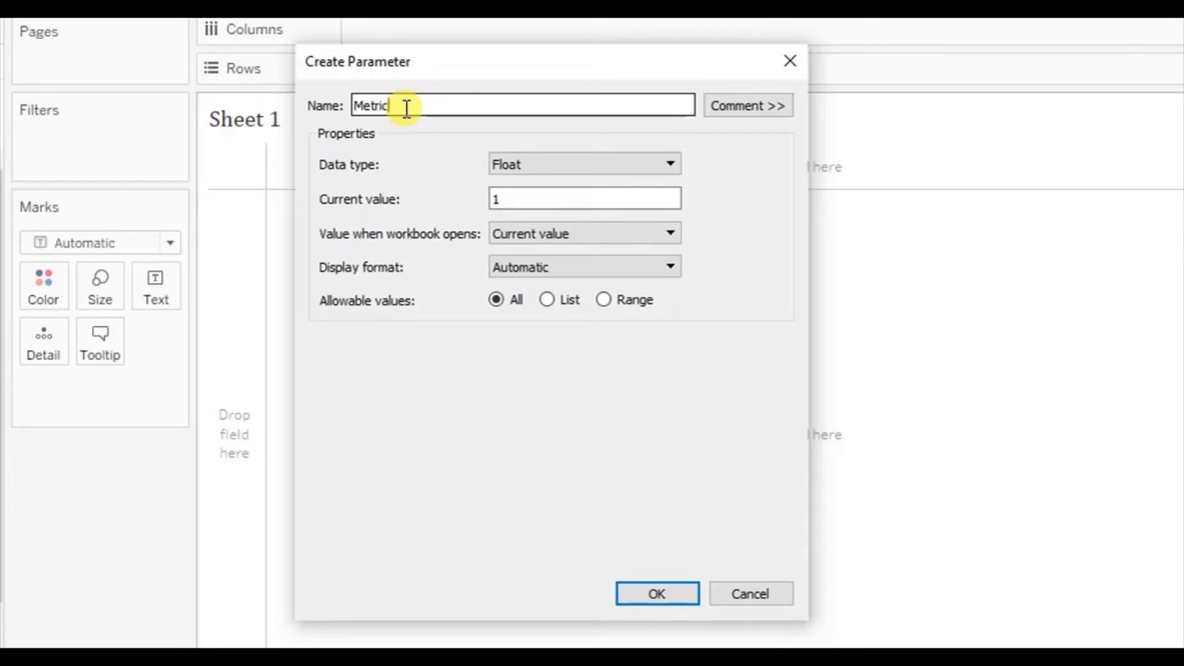
Name the new parameter Metrics Parameter, with String data type and a list of allowable values.
text(amter)
key(BackSpace)
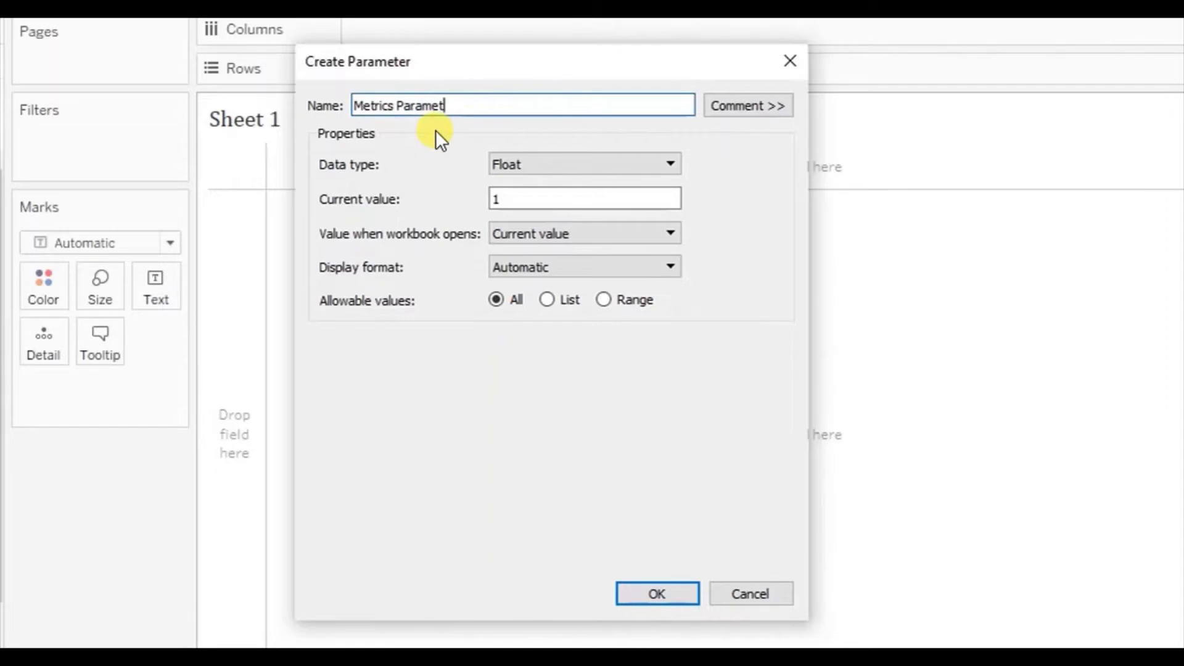
text(r)
click(532, 169)
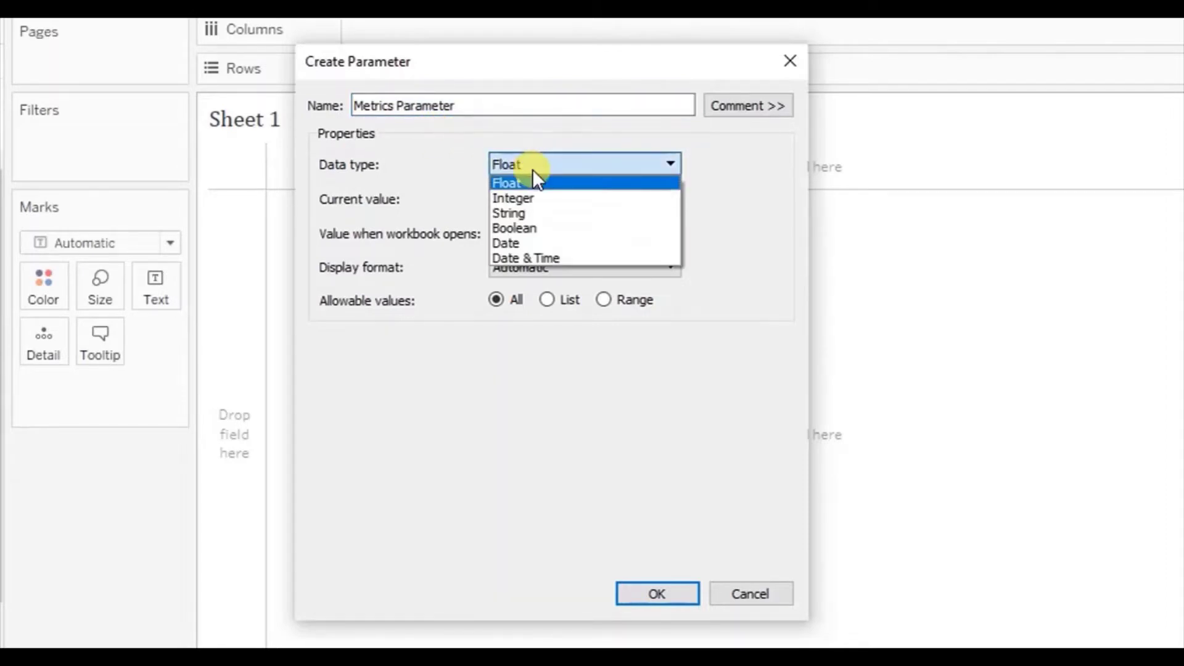
click(532, 212)
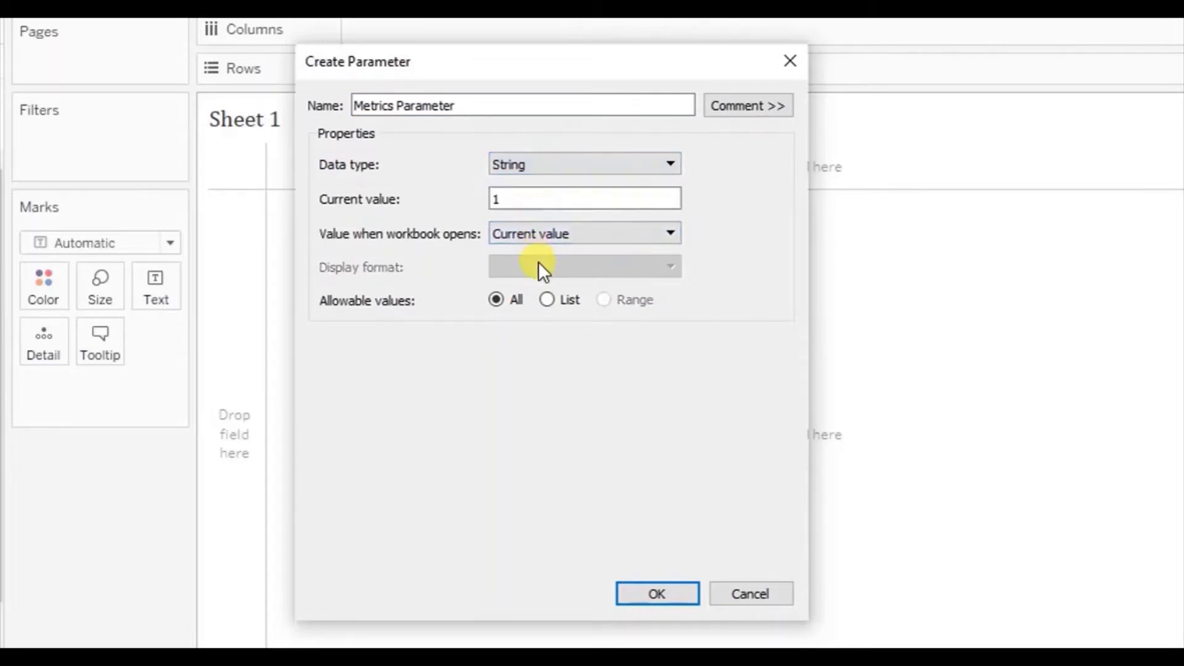
click(548, 299)
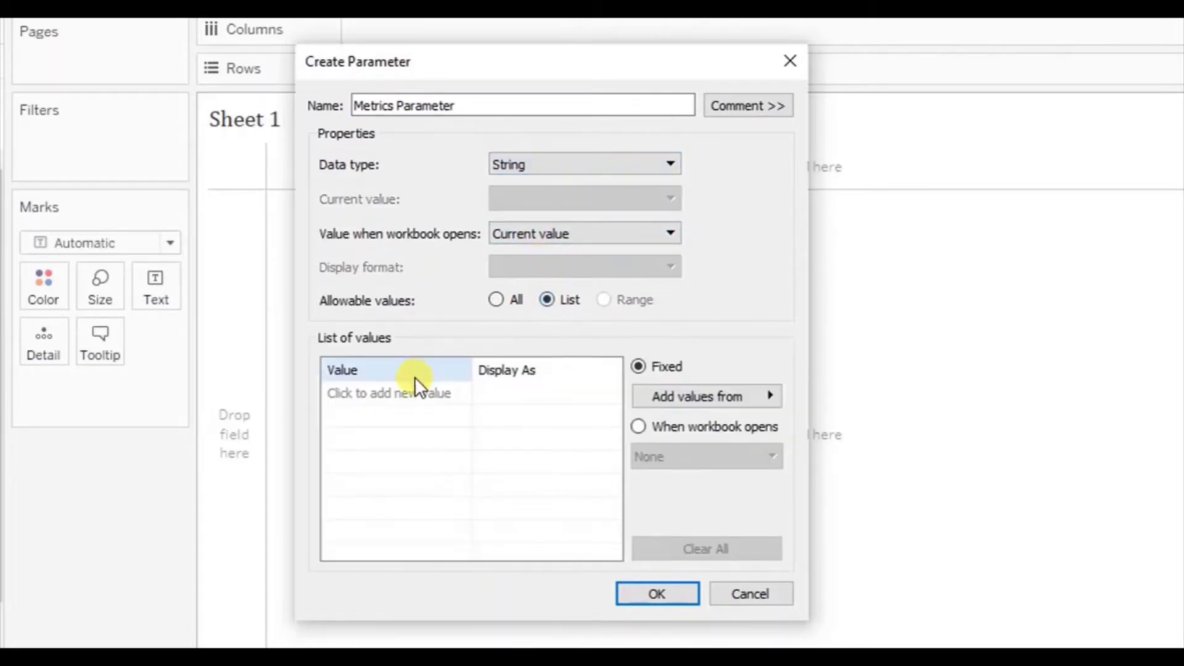
Add Sales, Profit and Profit Ratio to the parameter's list of values and create the parameter.
click(399, 394)
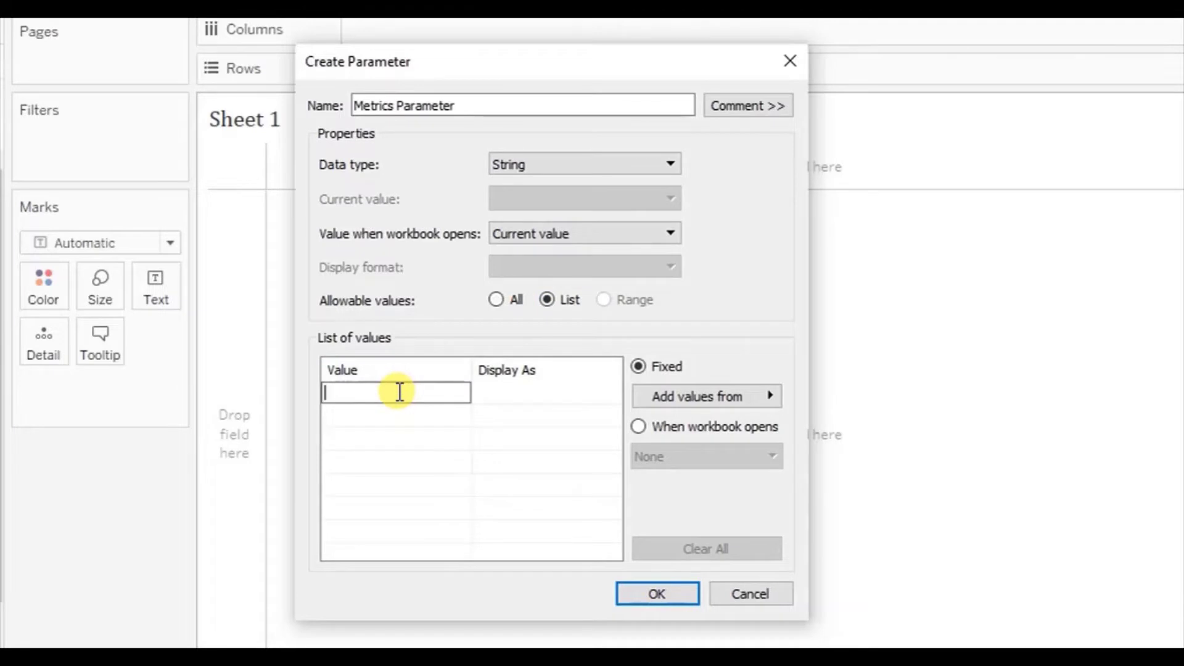
text(Sales)
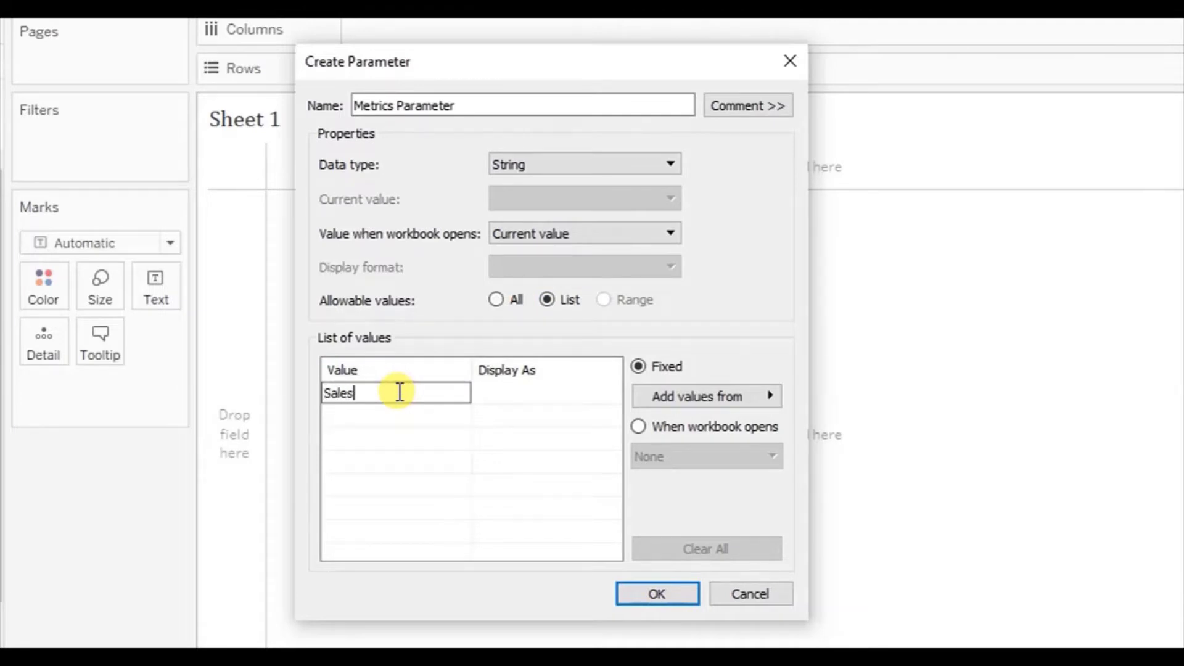
click(372, 413)
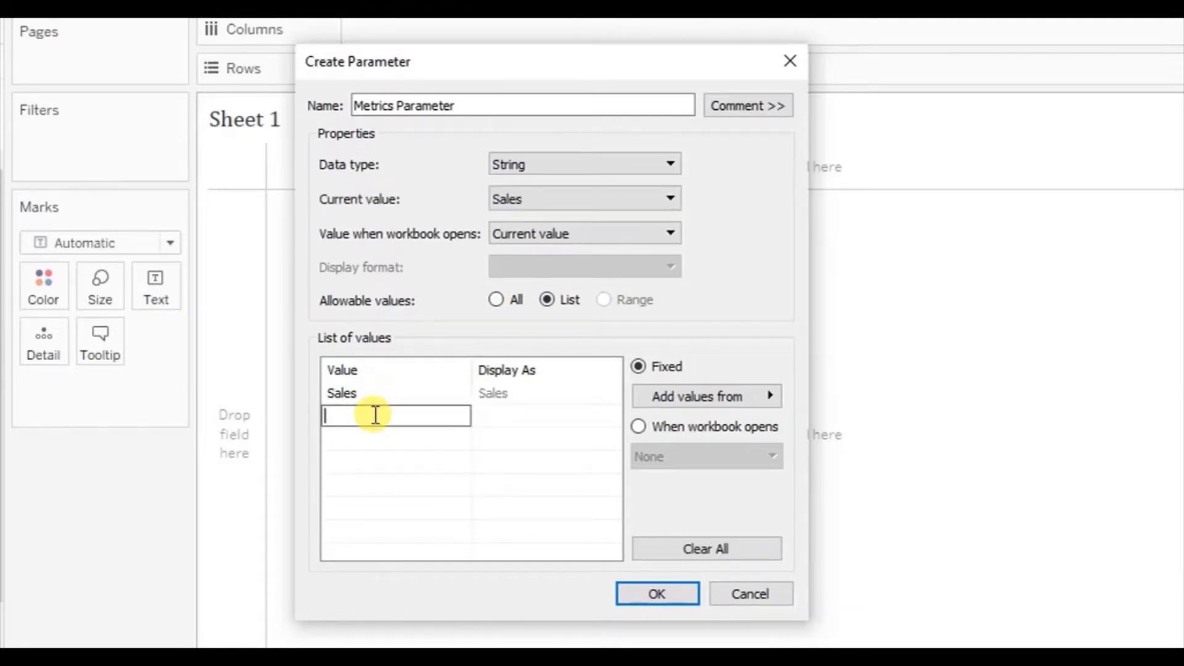
text(Profit)
click(362, 437)
text(Profit)
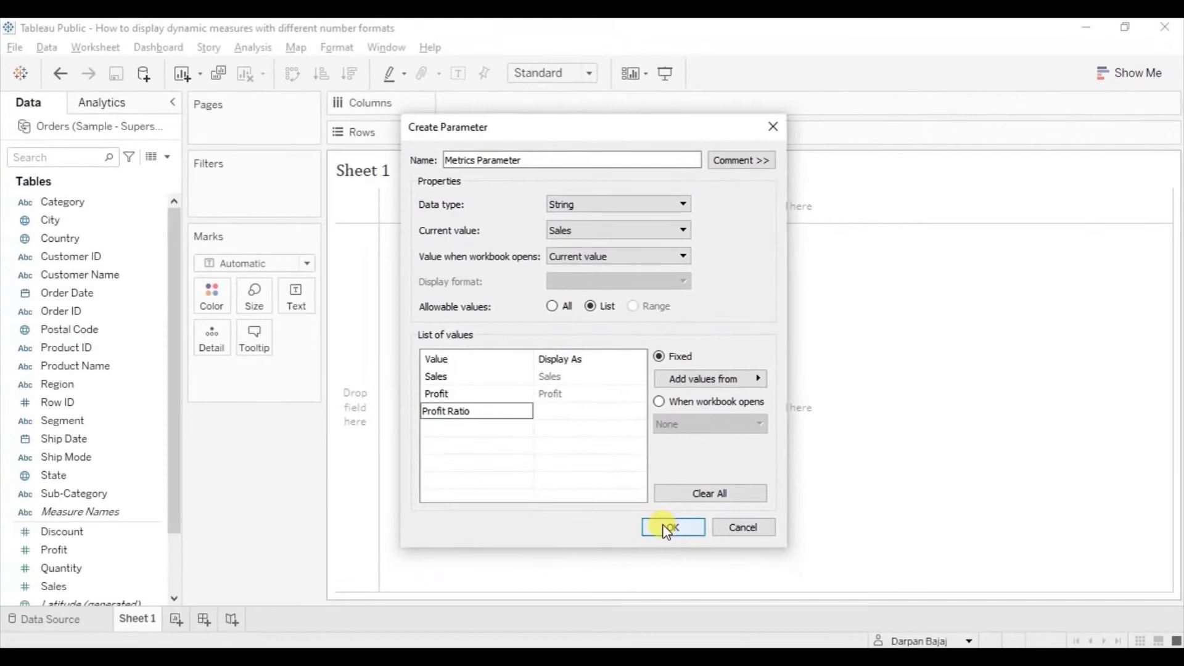
click(655, 593)
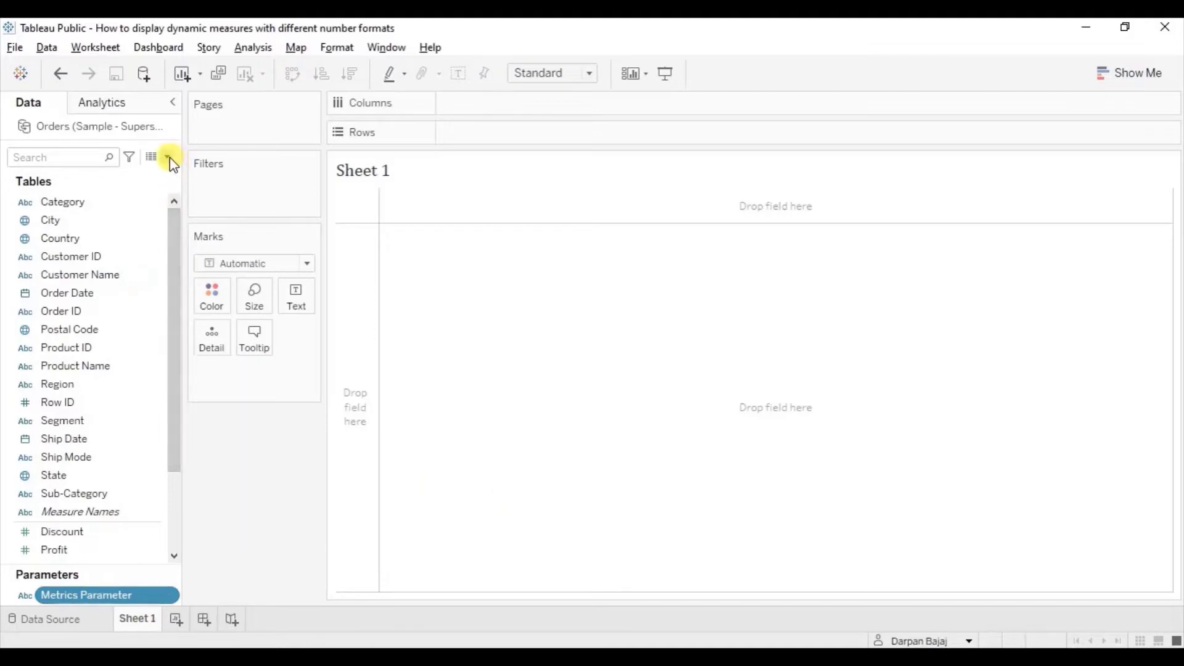
Start a new calculated field and name it Metrics.
click(221, 315)
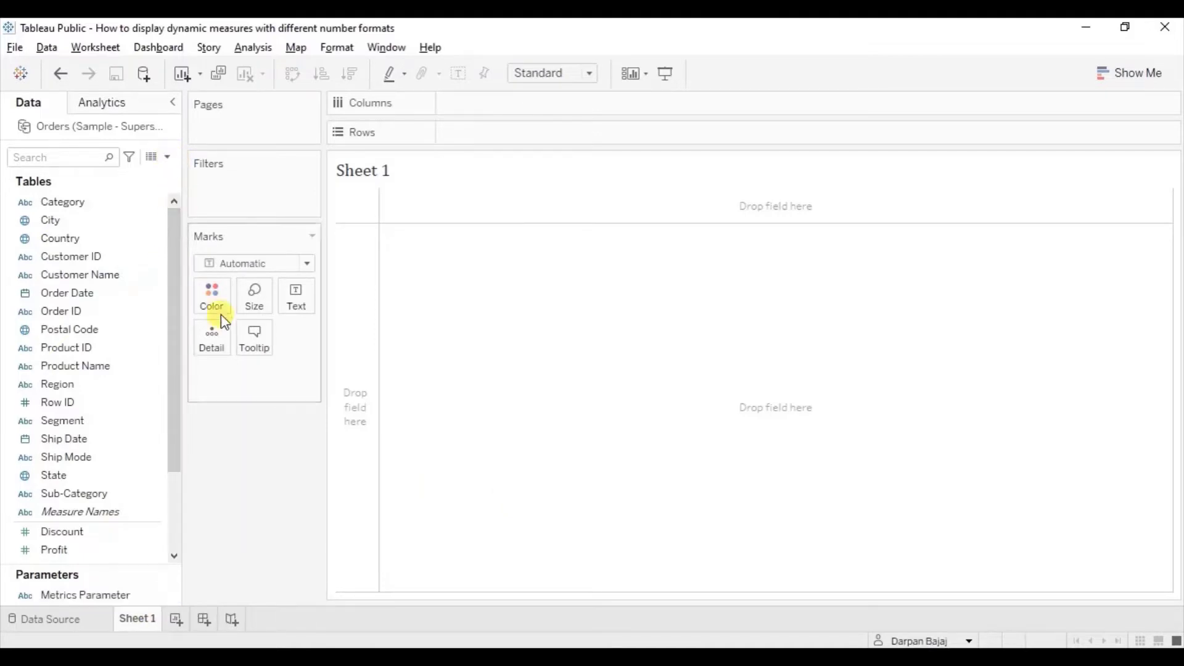
click(168, 158)
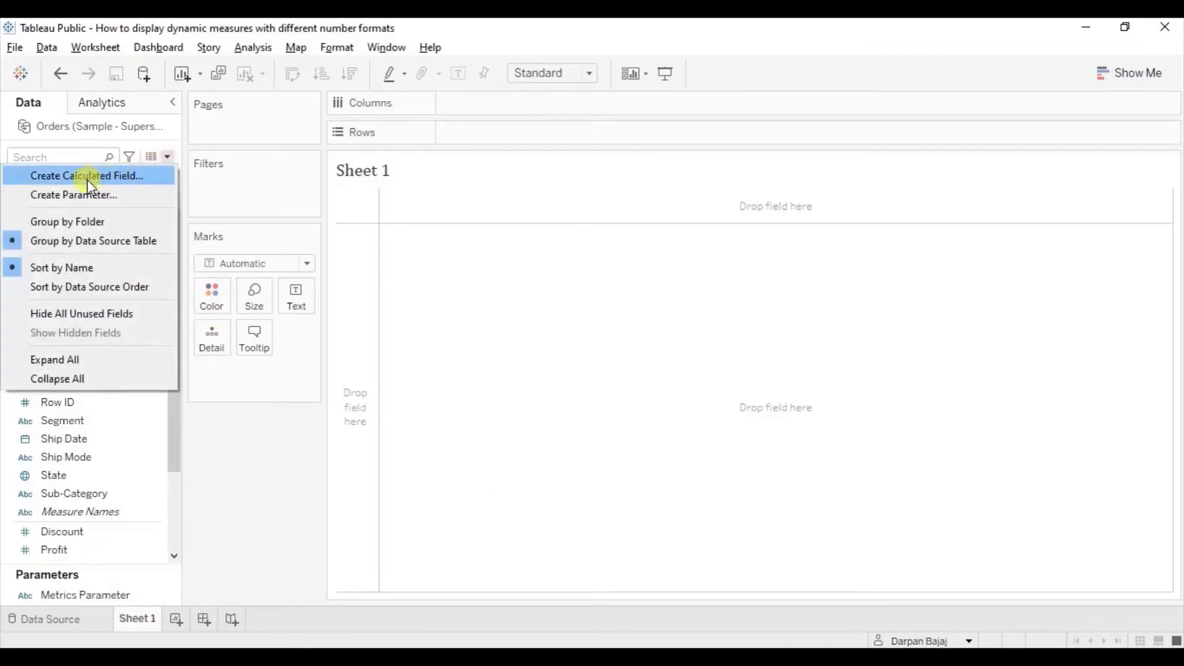
click(113, 177)
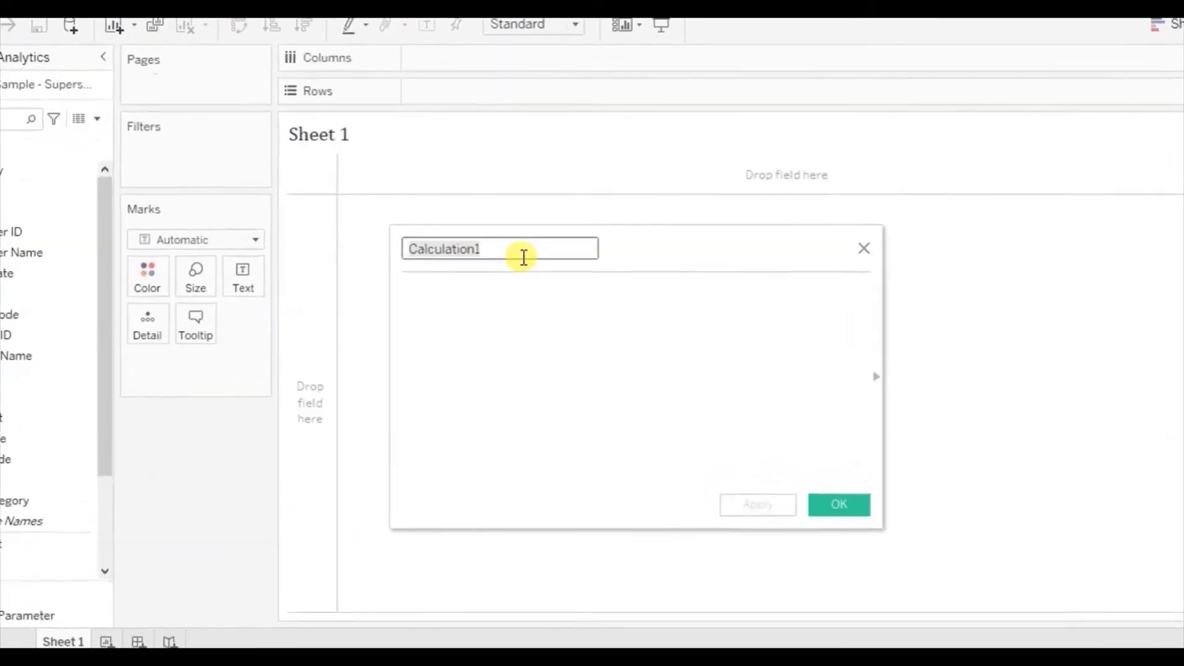
text(Metri)
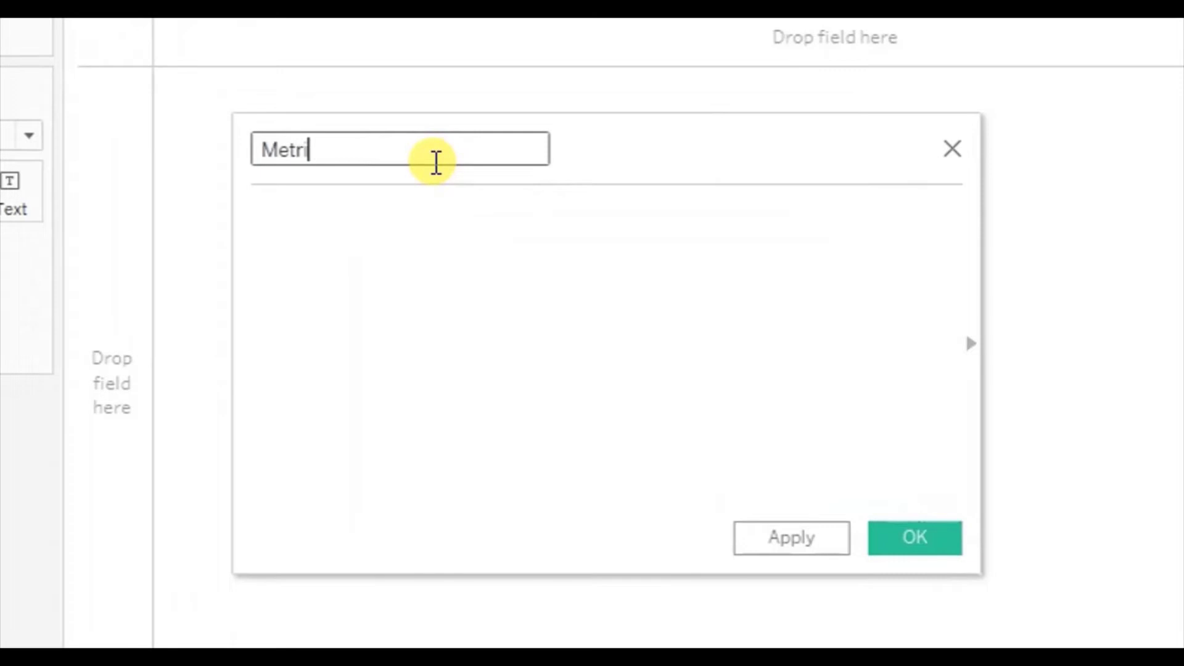
text(cs)
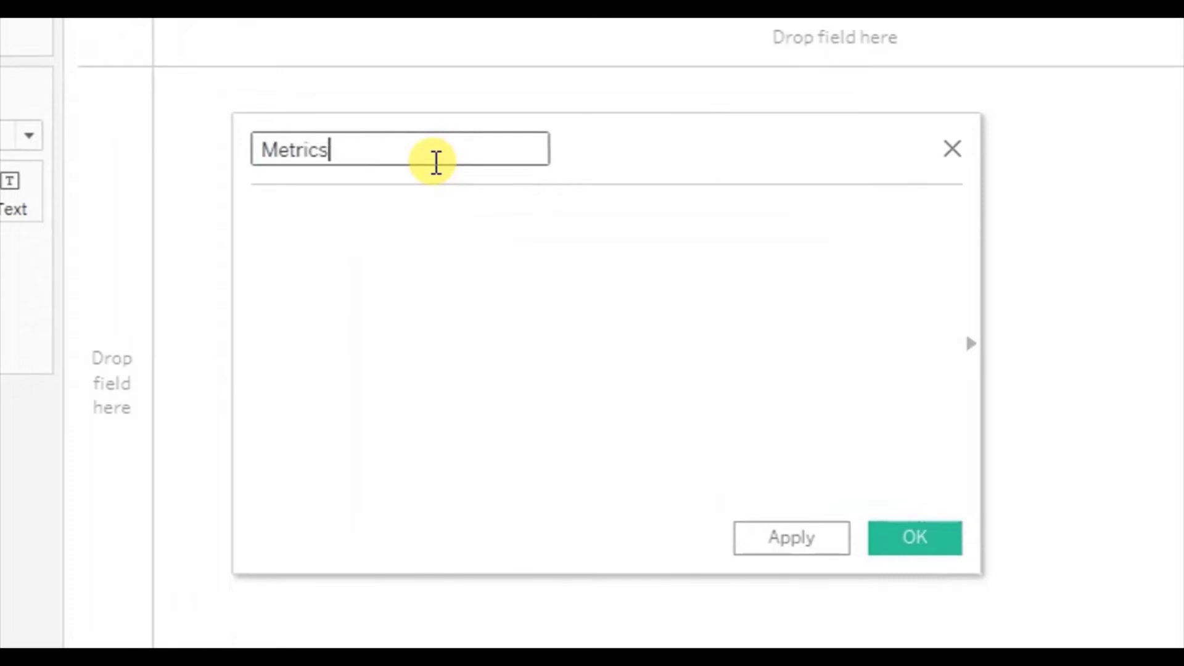
Begin the Metrics formula with an IF condition returning SUM([Sales]) when [Metrics Parameter] equals 'Sales'.
click(396, 214)
text(if )
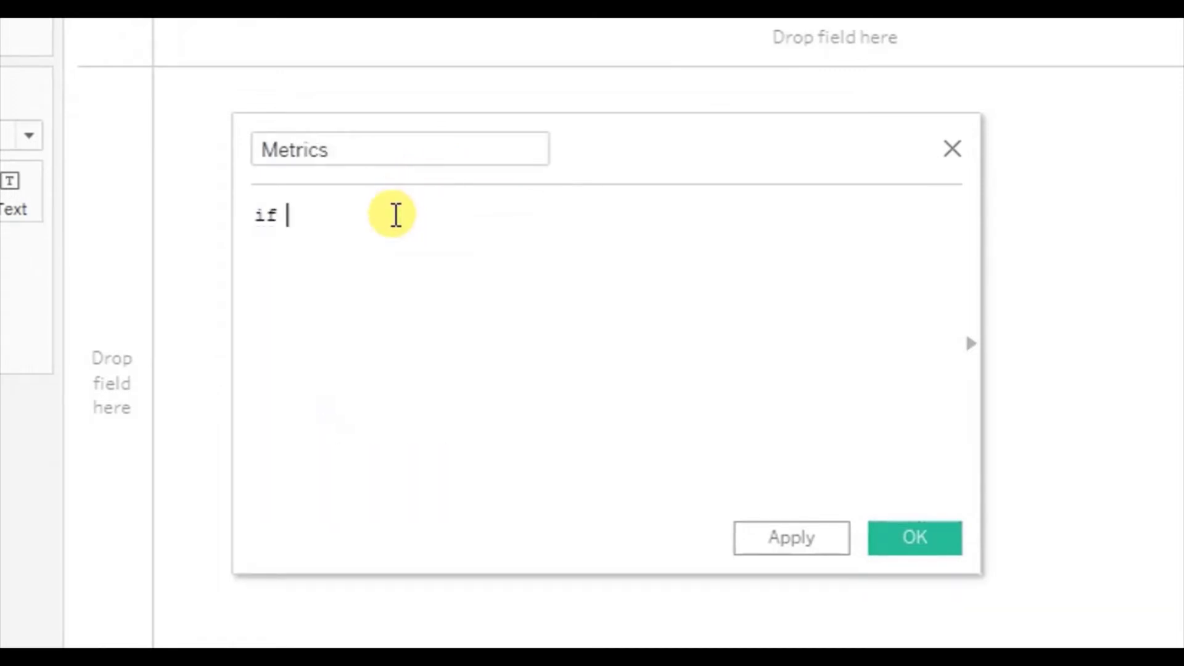
text(metric)
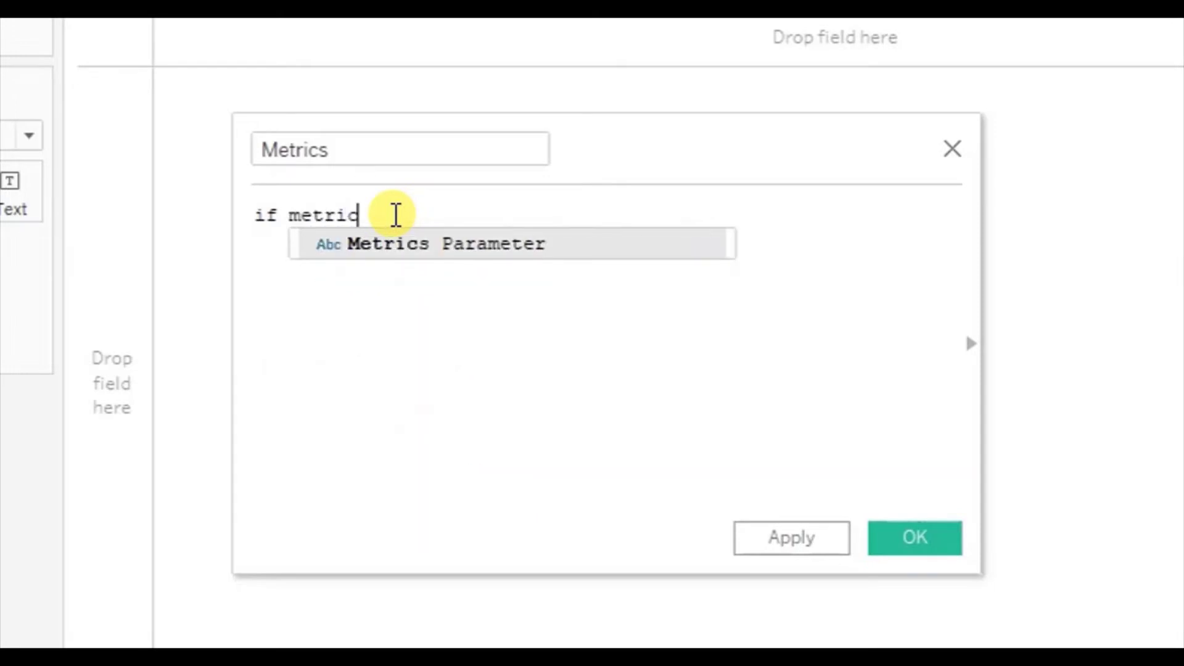
key(Return)
text(=)
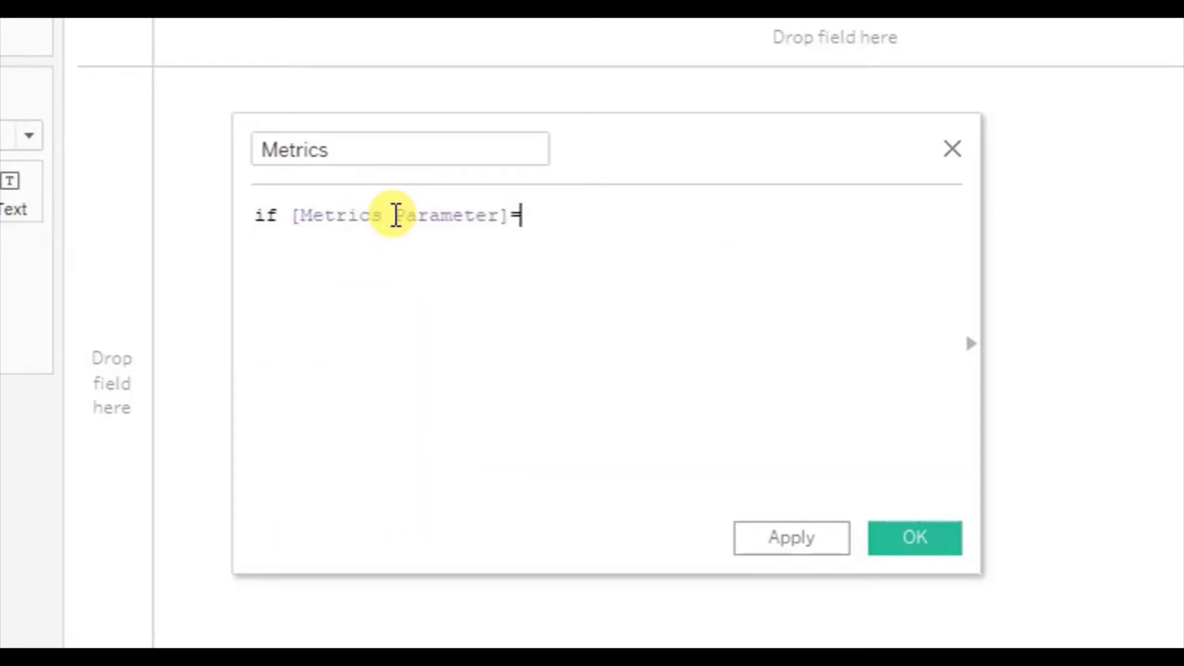
text('Sales)
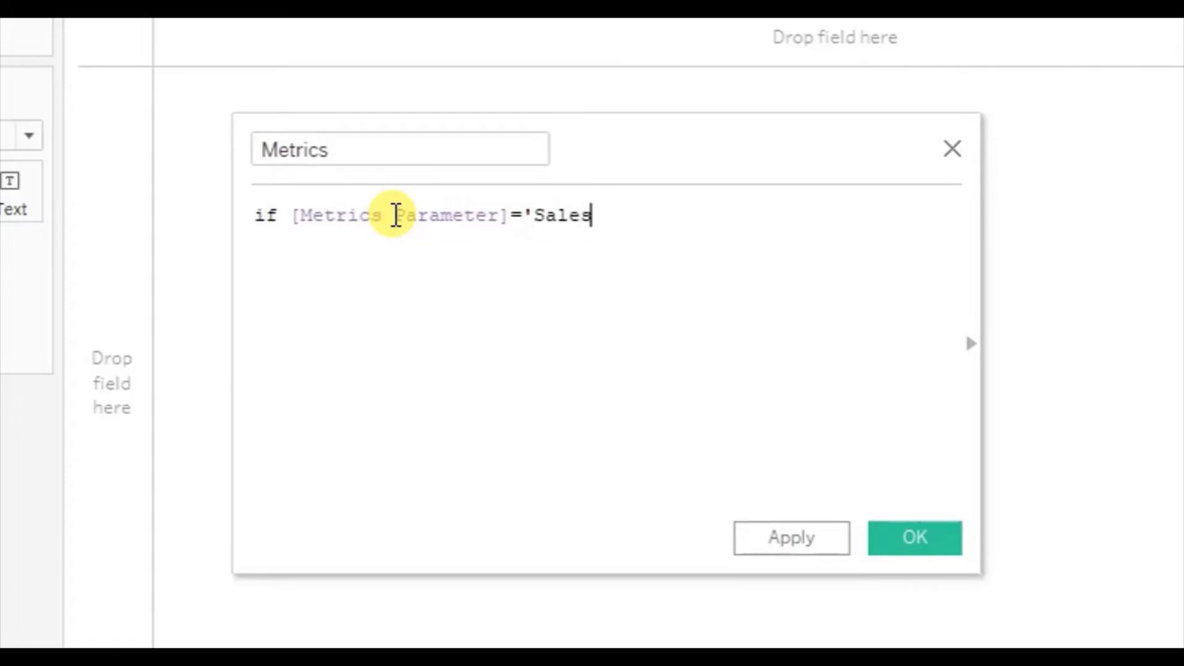
text(' the)
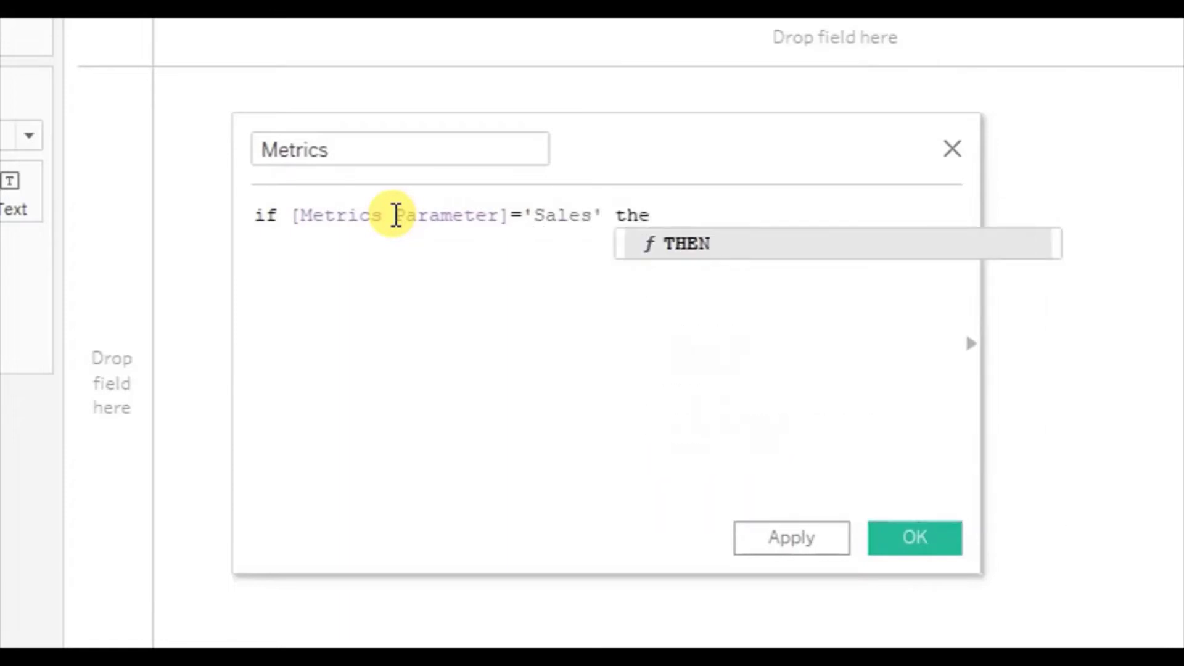
text(n sum)
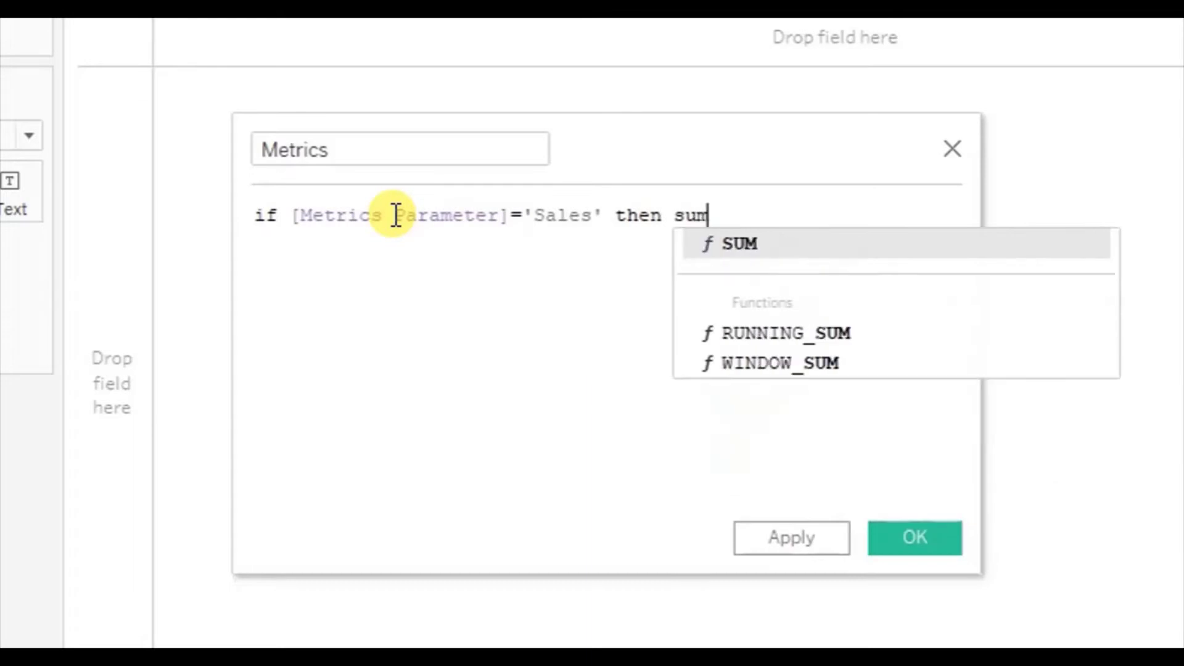
key(Return)
text(sales)
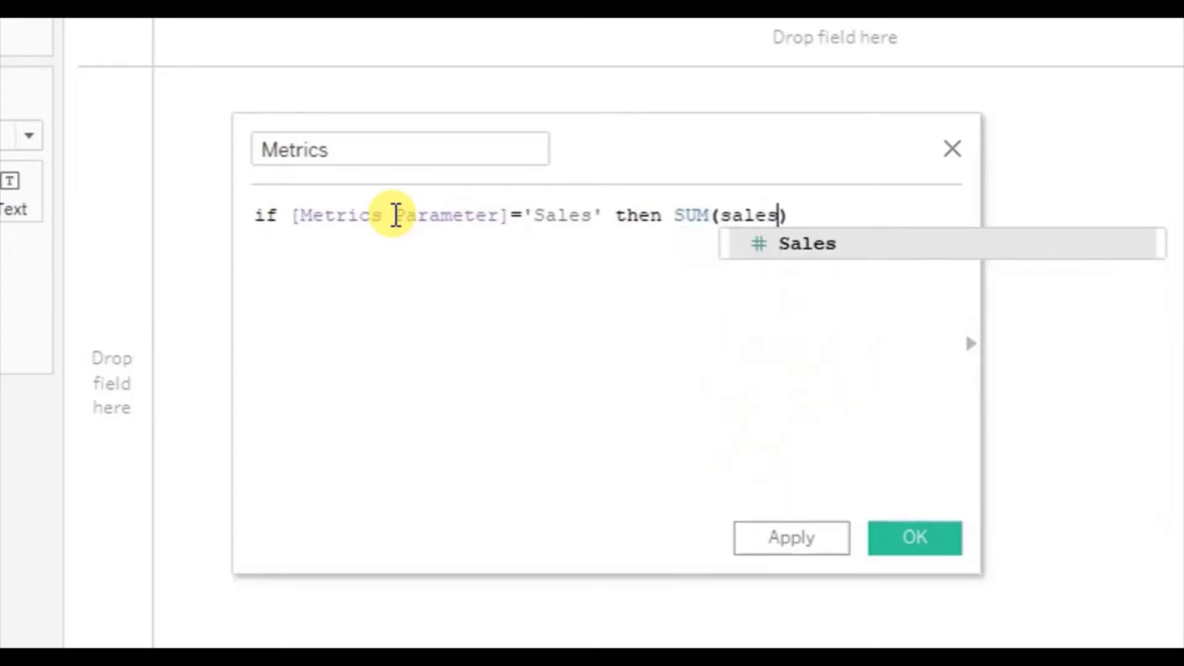
key(Return)
Add an ELSEIF line to the formula returning SUM([Profit]) when [Metrics Parameter] equals 'Profit'.
key(Return)
text(e)
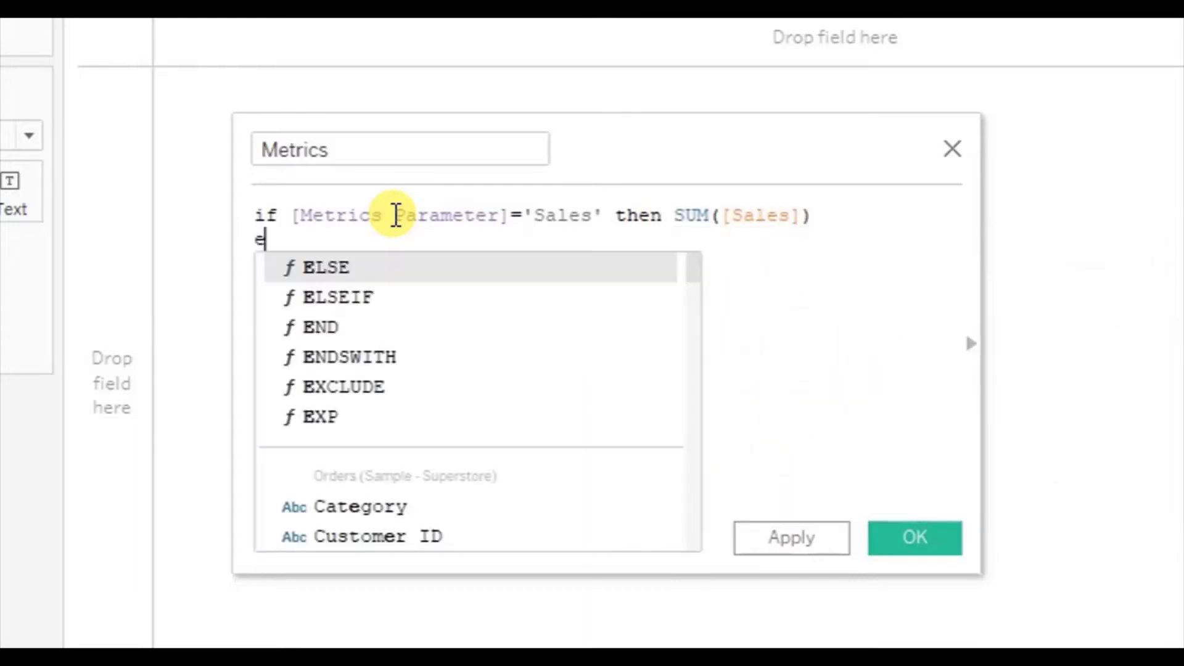
text(lseif  )
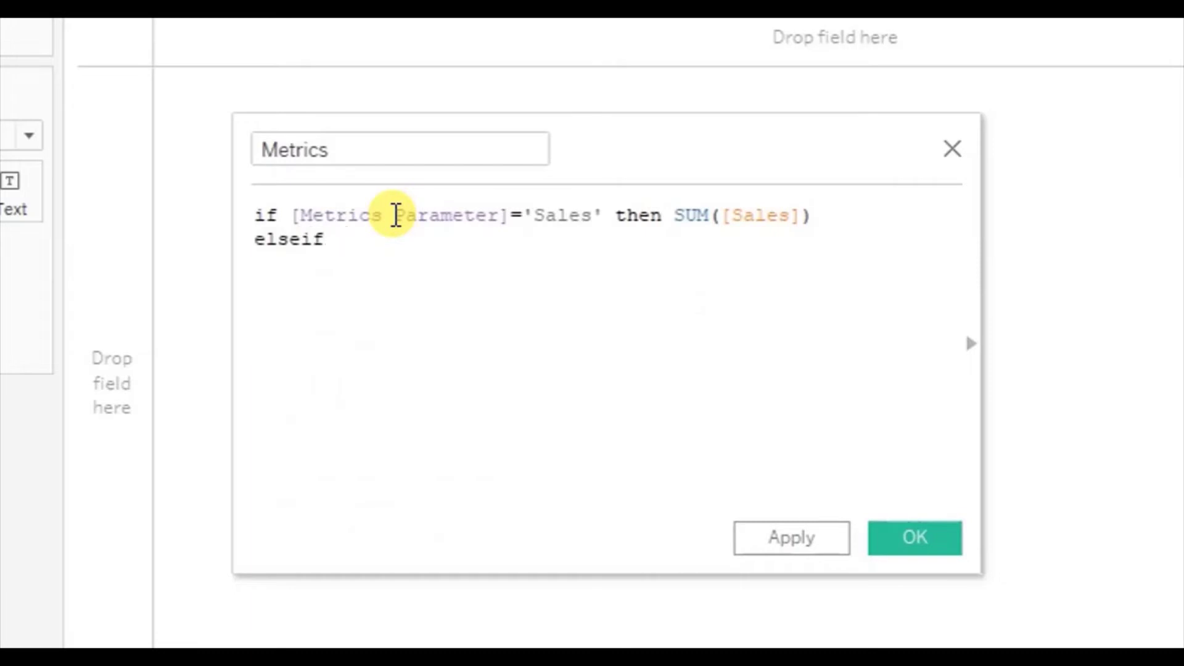
text(metrc)
key(BackSpace)
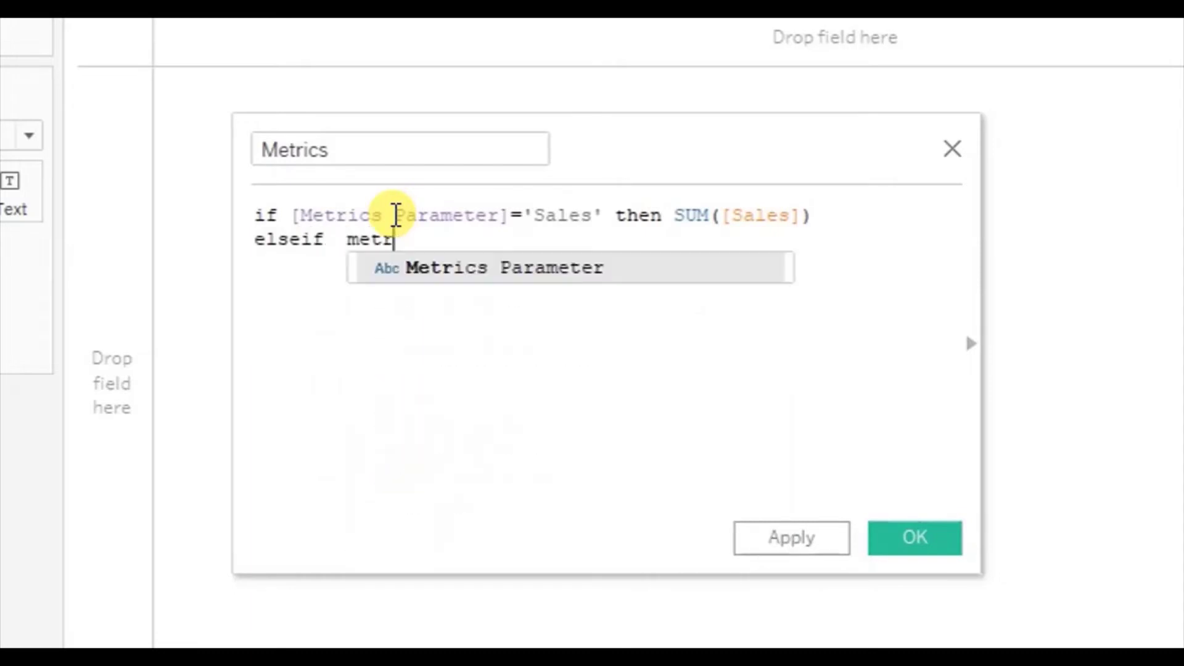
key(Return)
text(=)
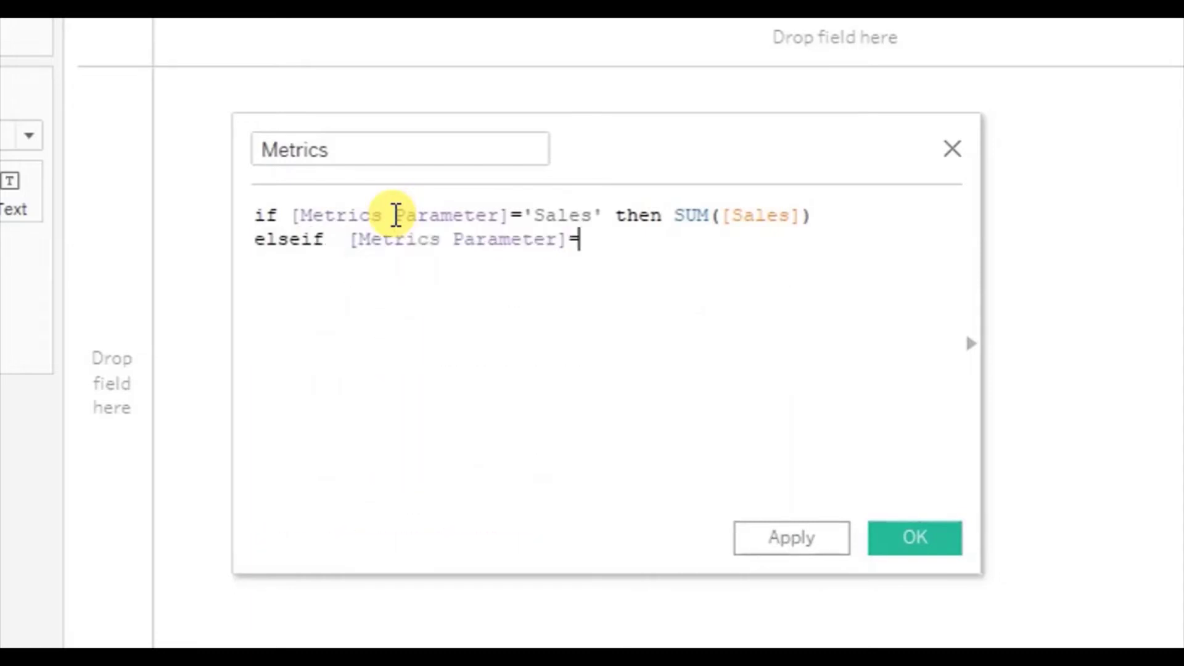
text('Profit)
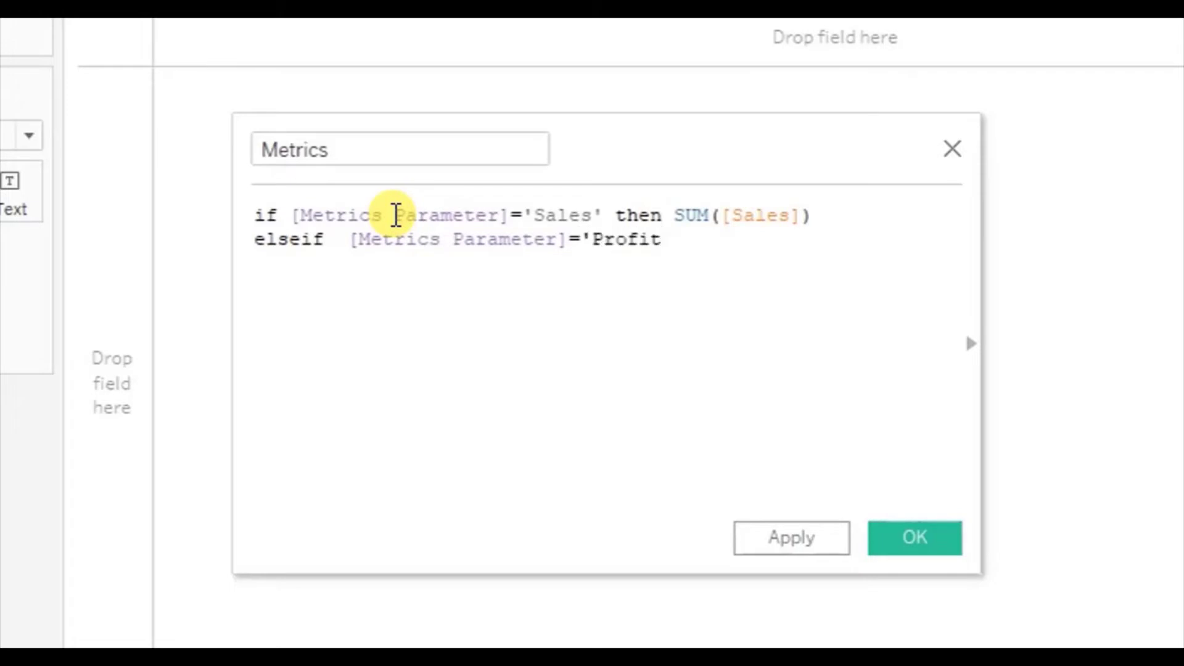
text(' then )
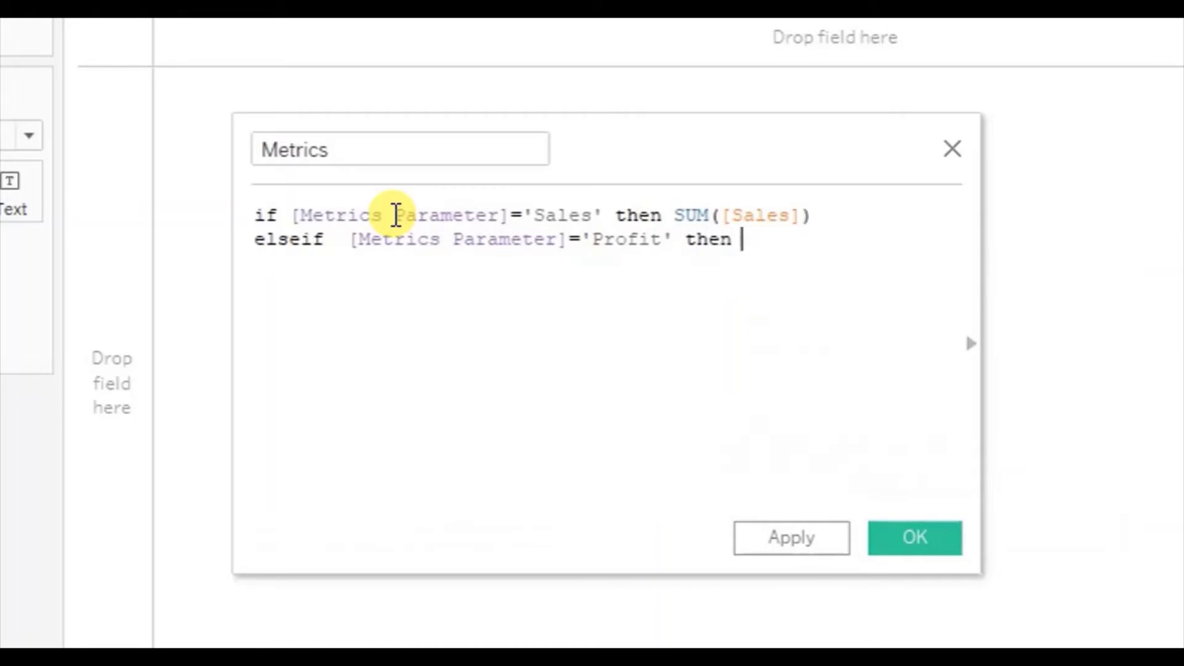
text(su)
key(Down)
key(Return)
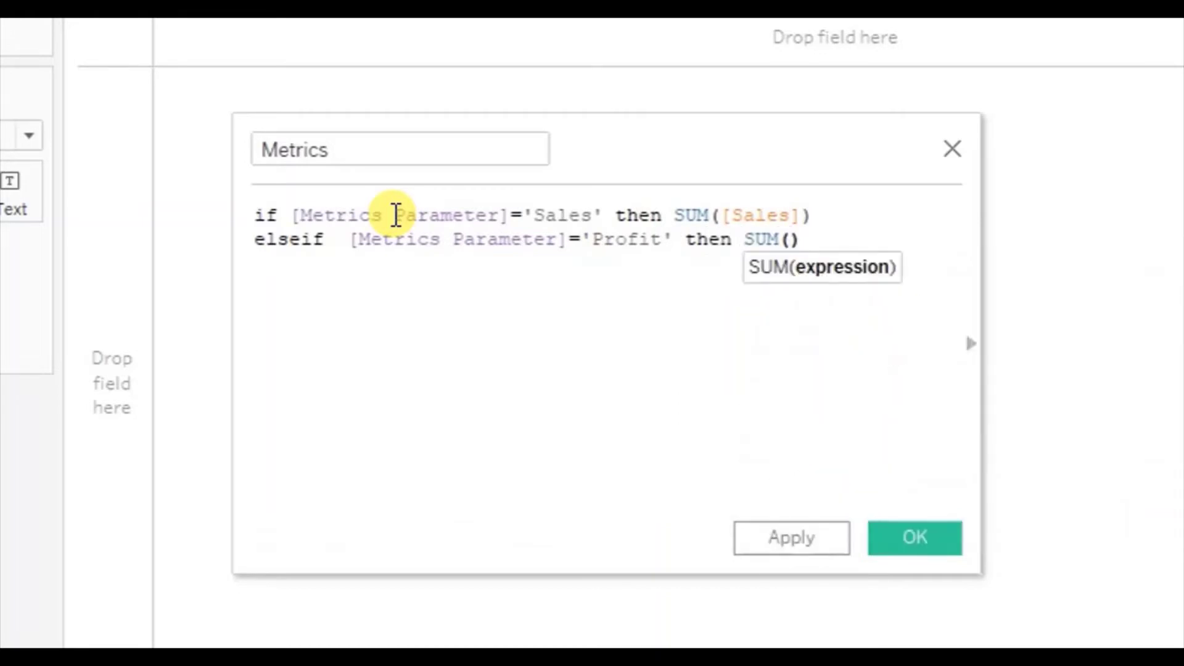
text(profi)
key(Return)
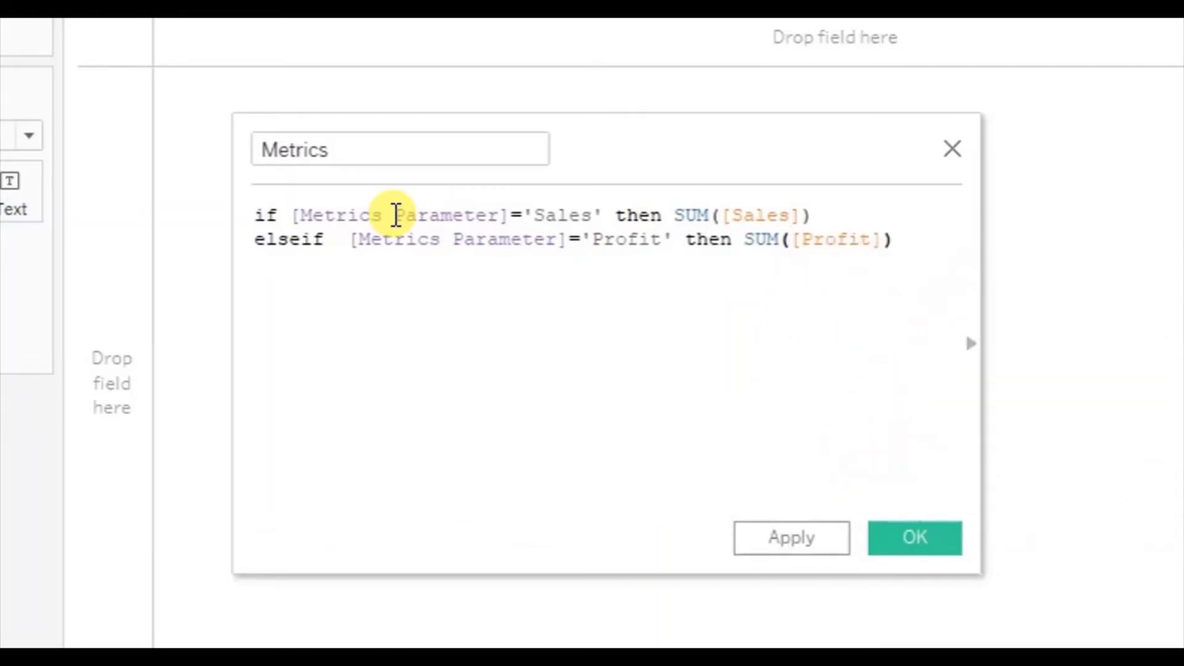
Add another ELSEIF line to the formula that tests whether [Metrics Parameter] equals 'Profit Ratio'.
key(Return)
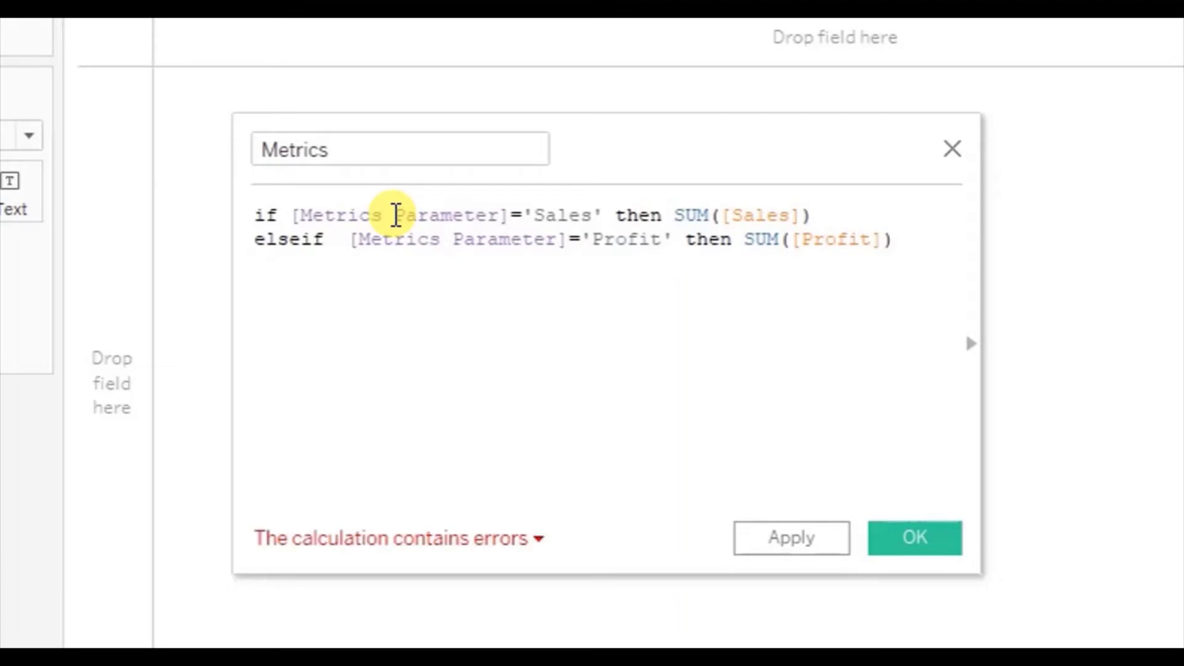
text(elseif  )
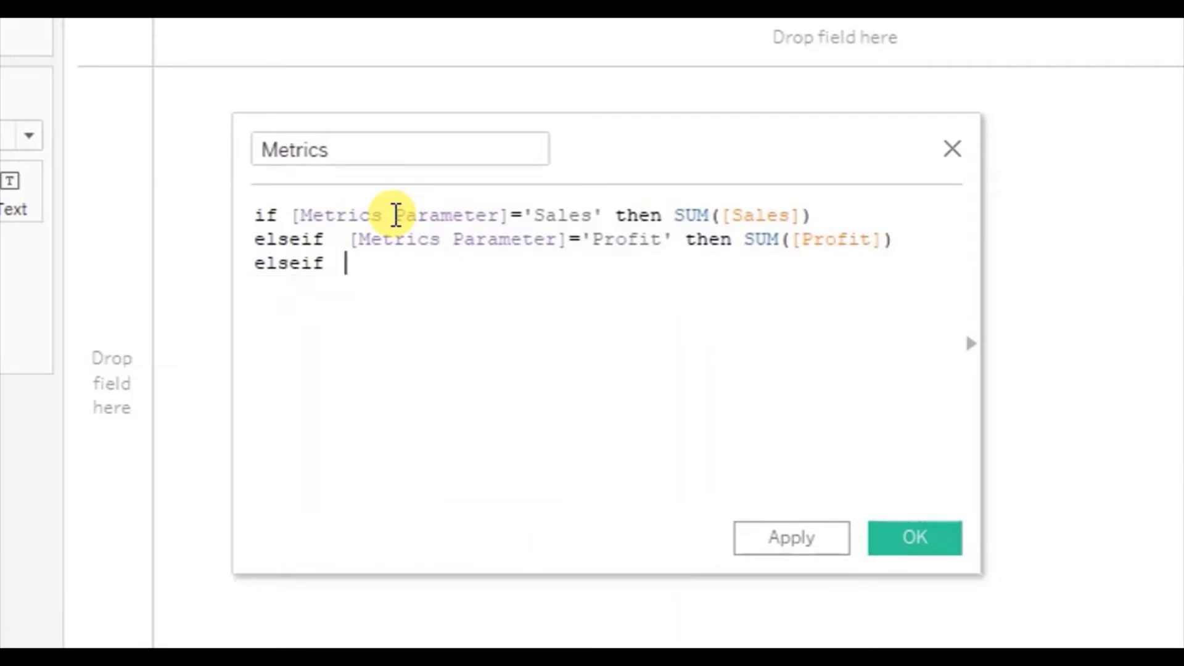
text(me)
key(BackSpace)
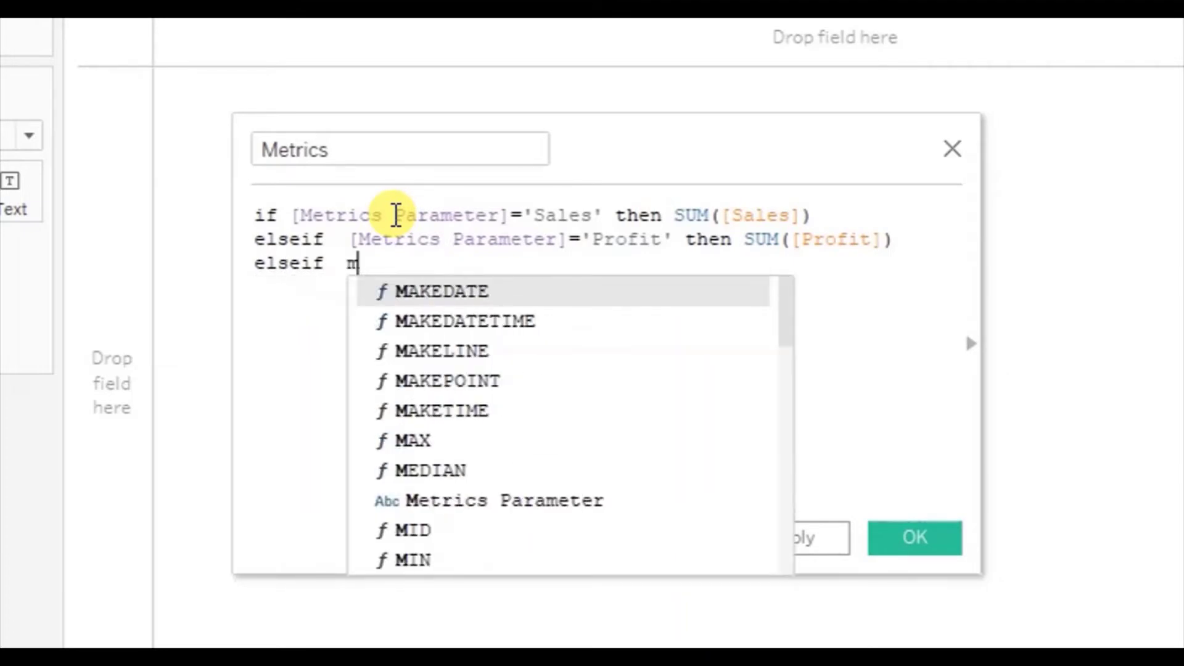
text(etr)
key(Return)
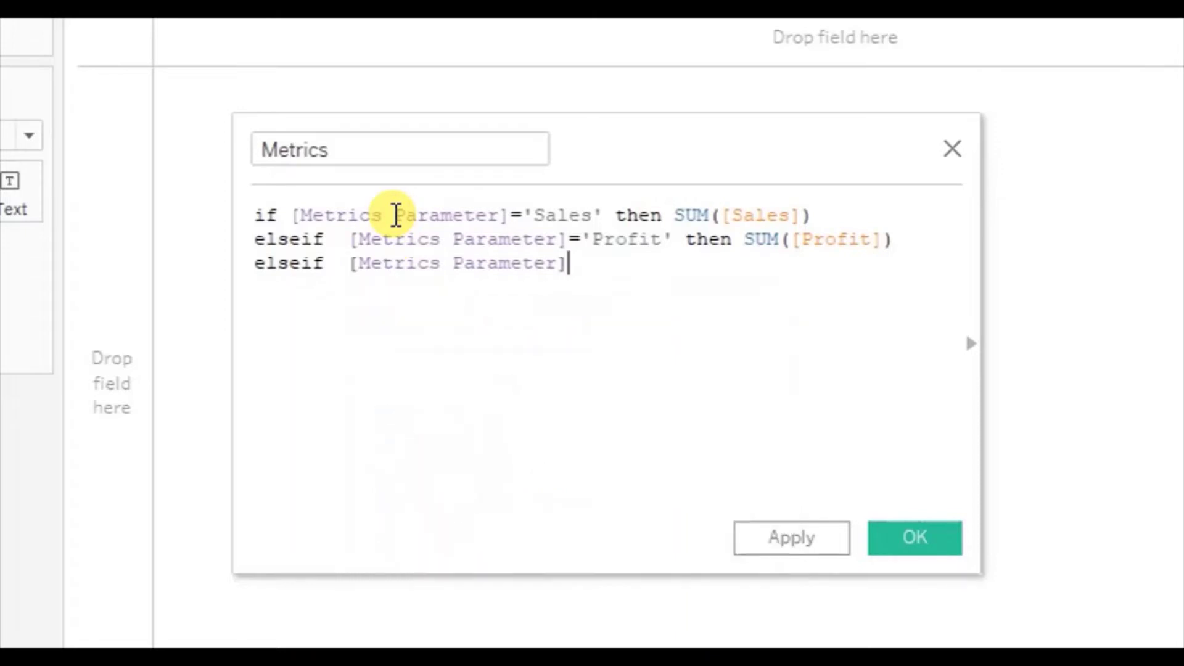
text(='Prof)
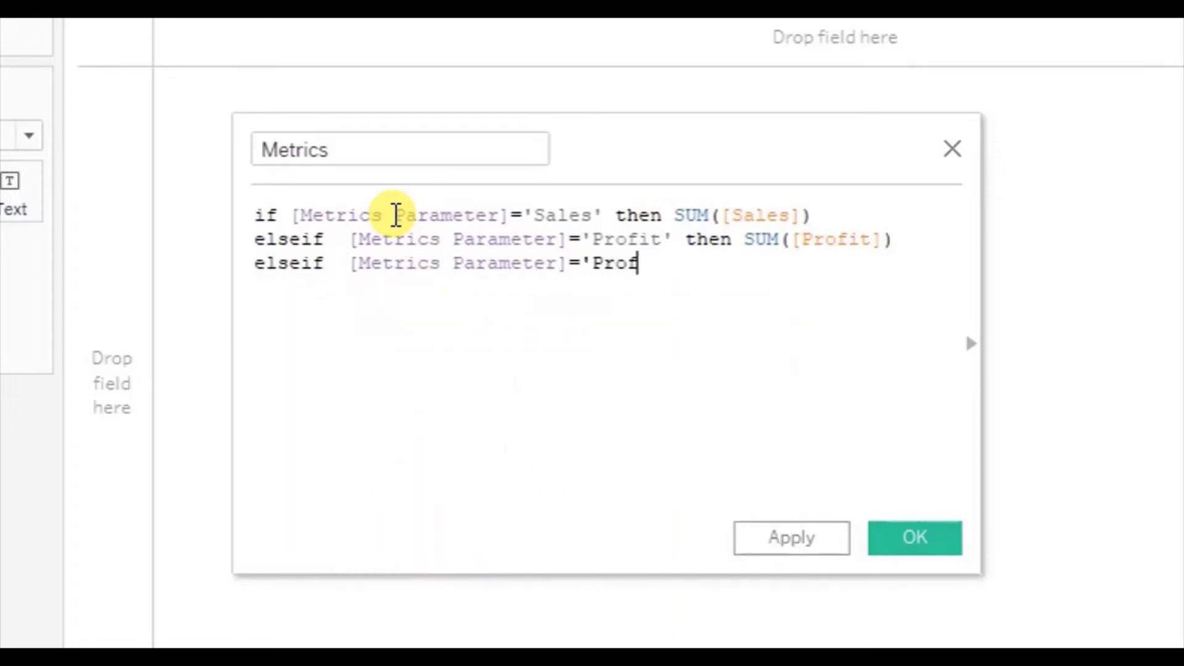
text(it Ratio)
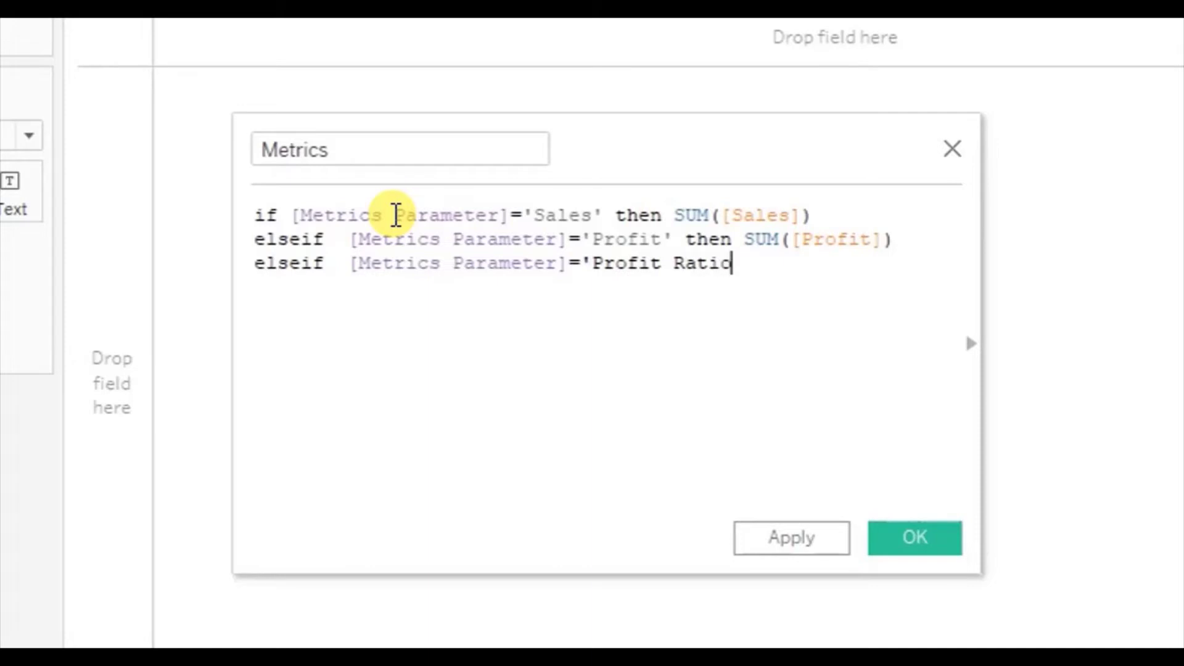
text(' th)
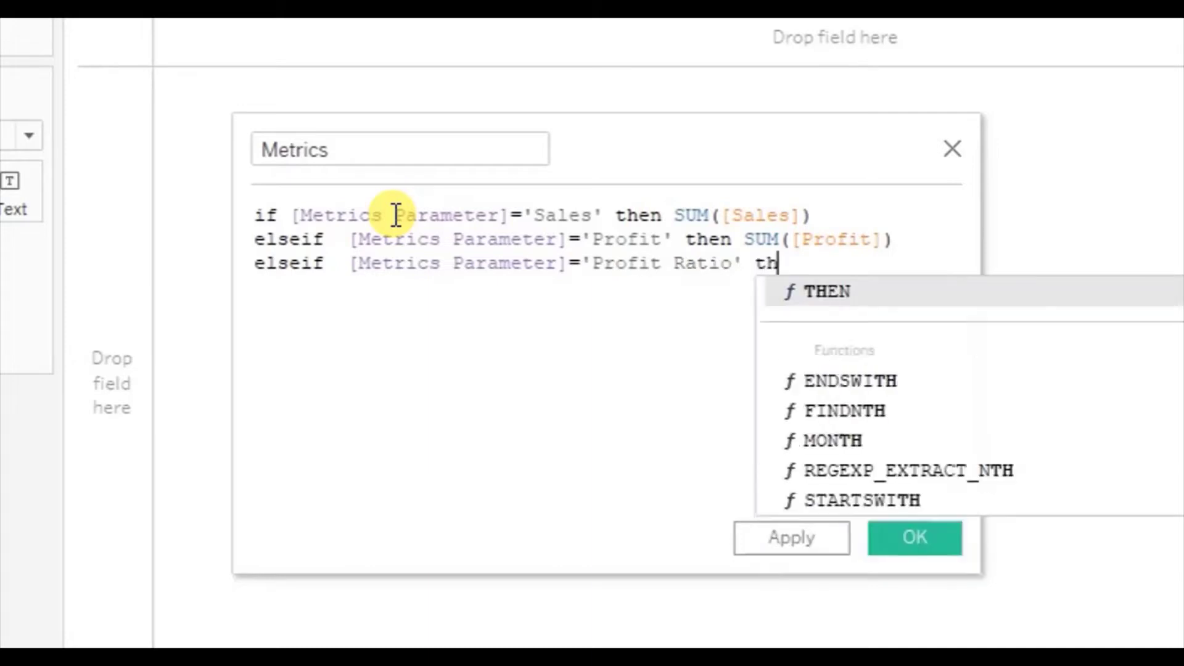
Make the Profit Ratio condition return SUM([Profit])/SUM([Sales]).
text(en sum)
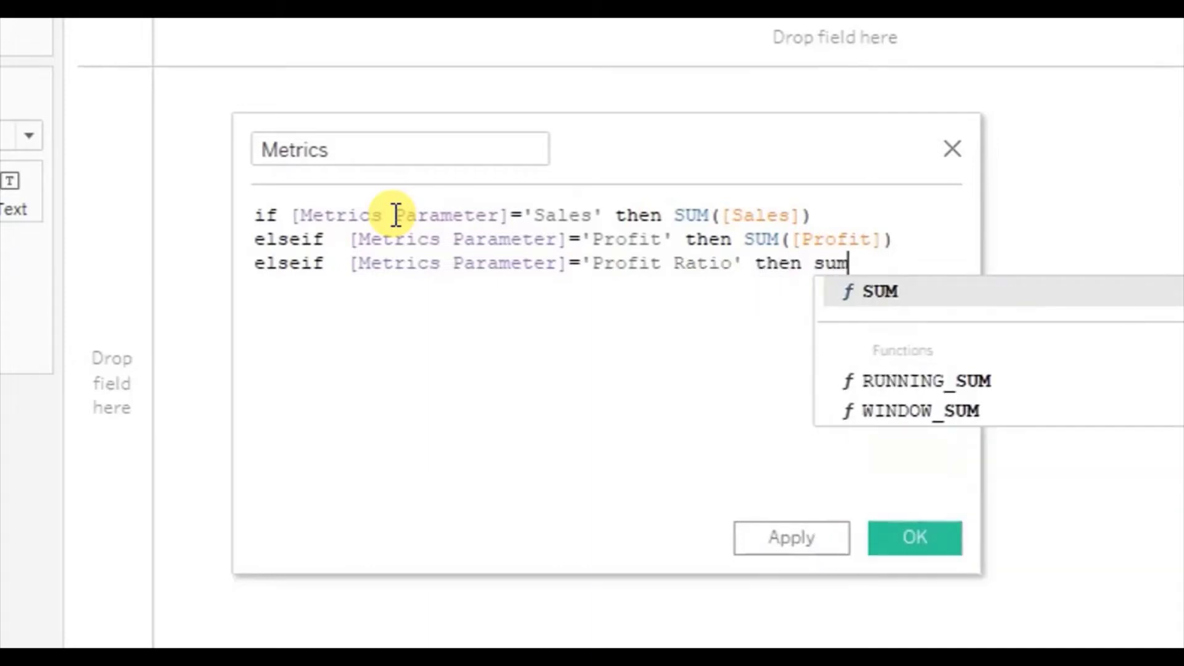
key(Return)
text([)
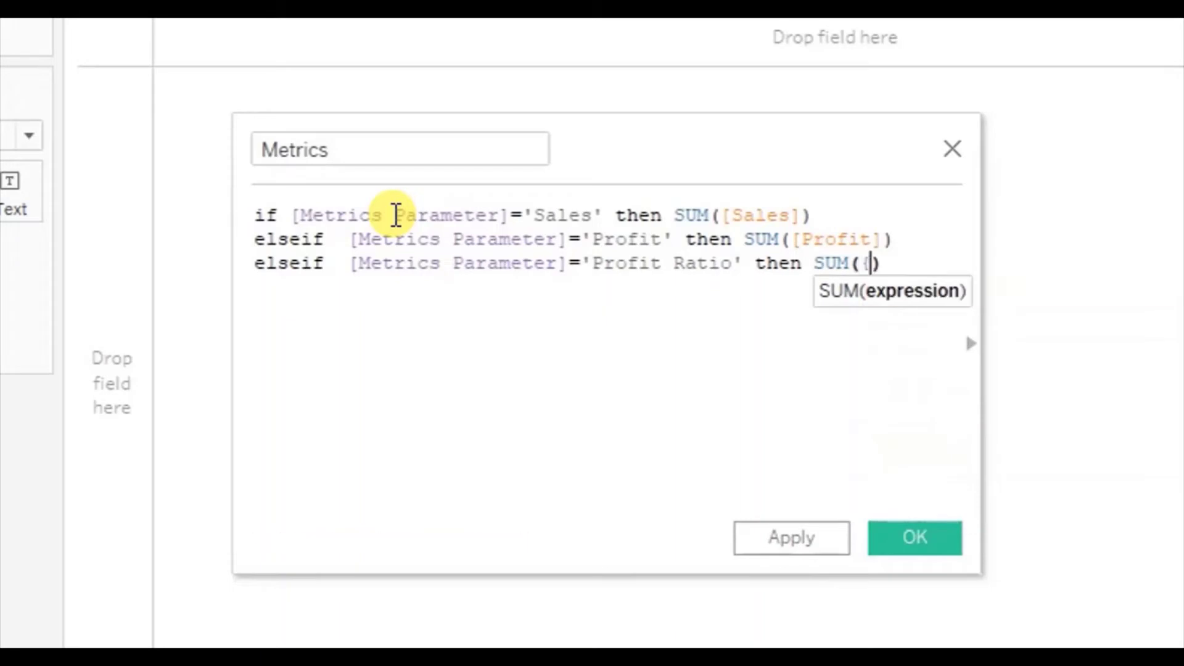
key(BackSpace)
text(Pro)
key(Return)
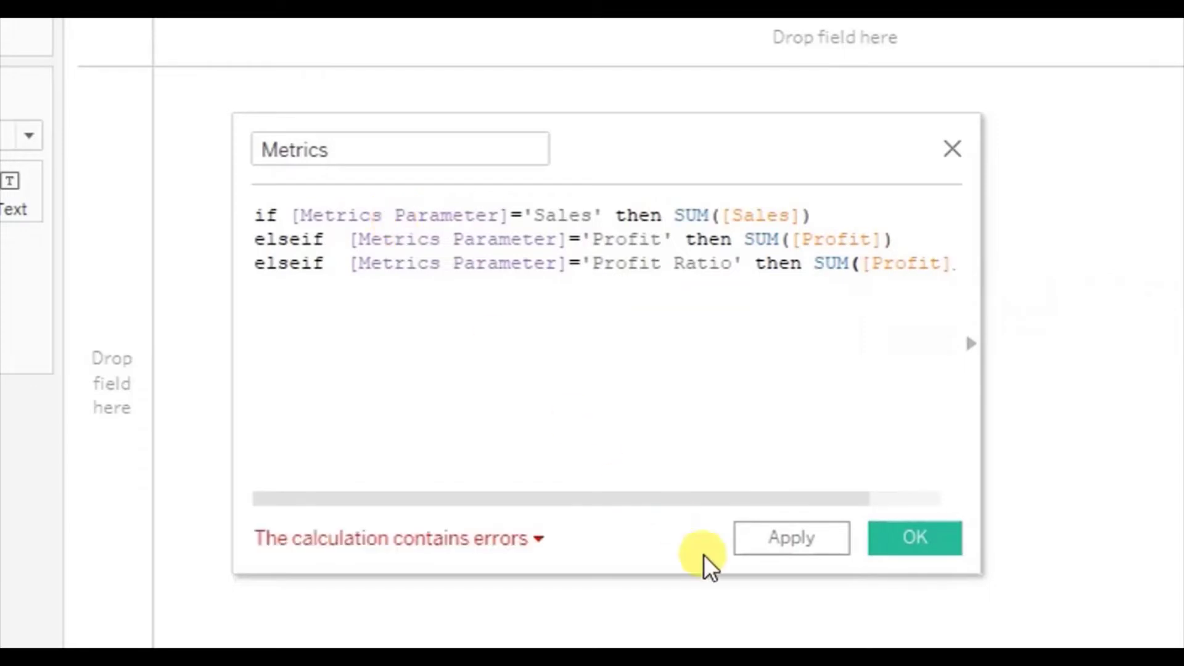
drag(715, 509, 767, 510)
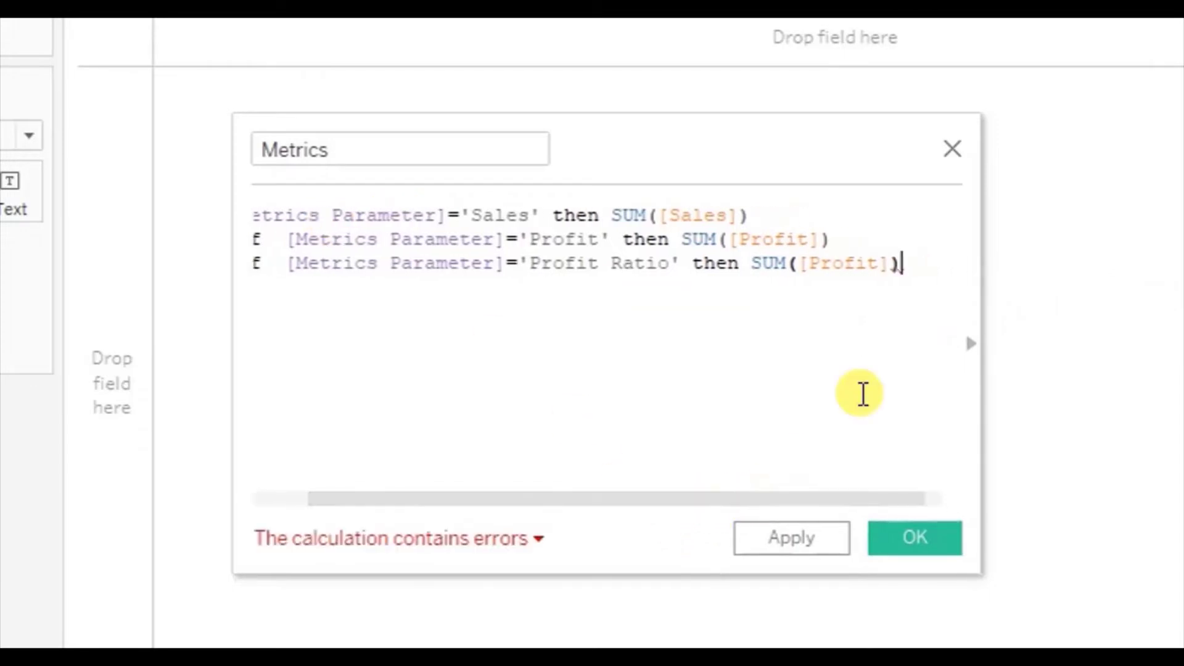
text(/sum)
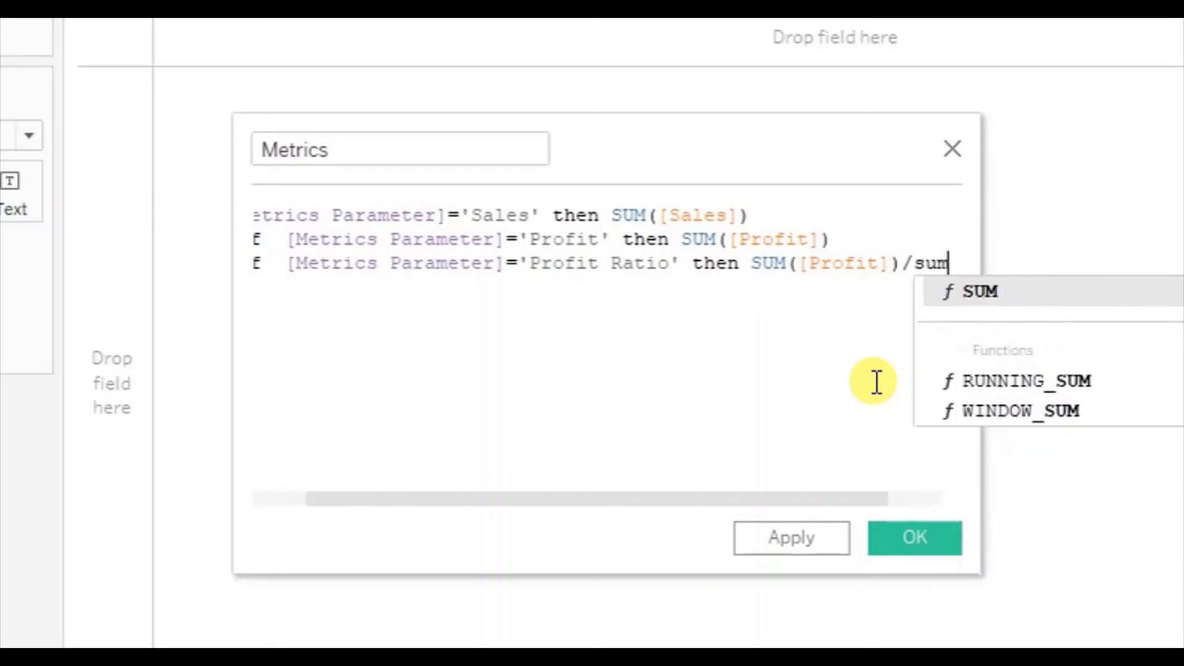
key(Return)
text(sale)
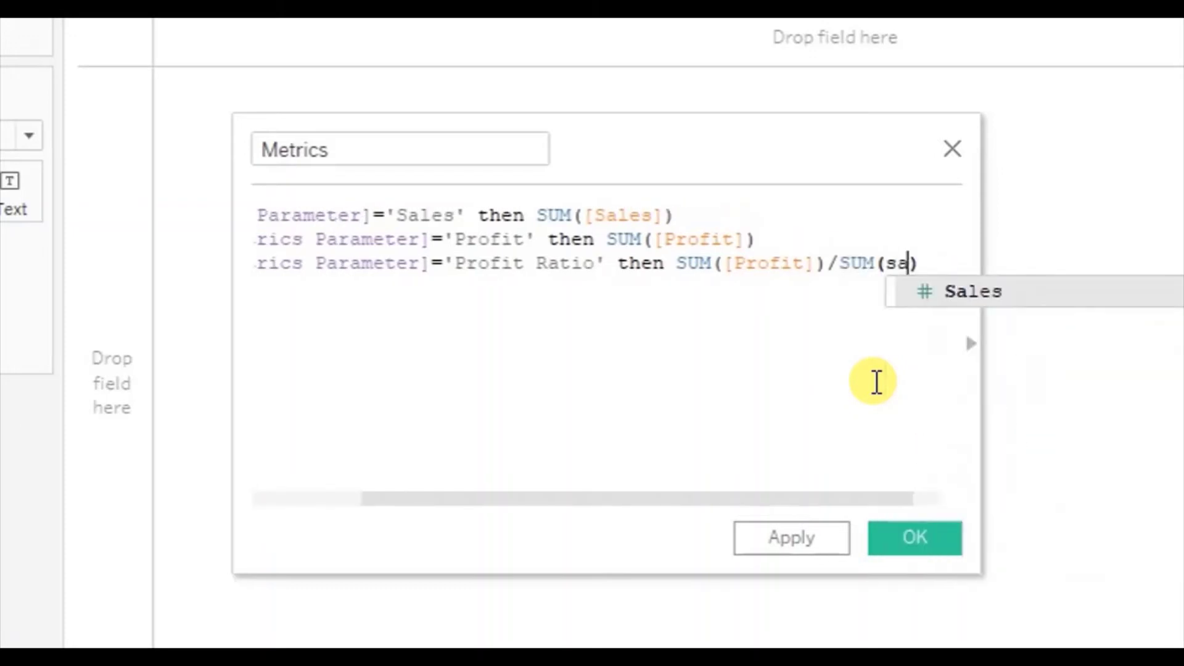
key(Return)
key(End)
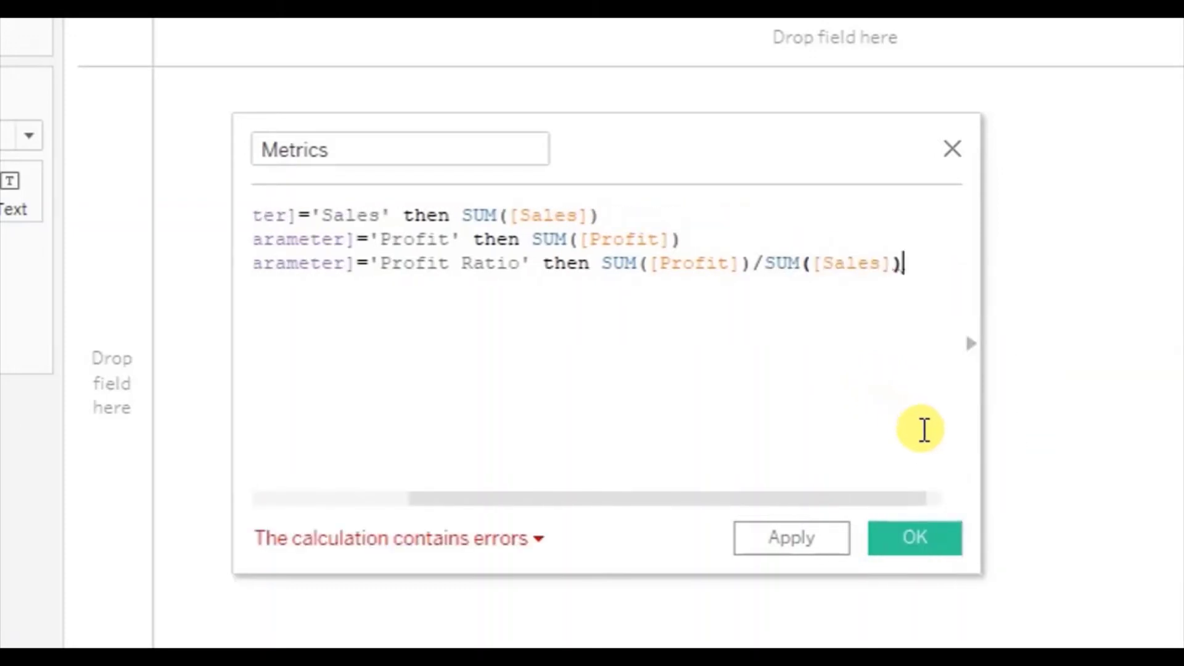
Close the IF statement in the Metrics formula with END on a new line.
key(Return)
text(end)
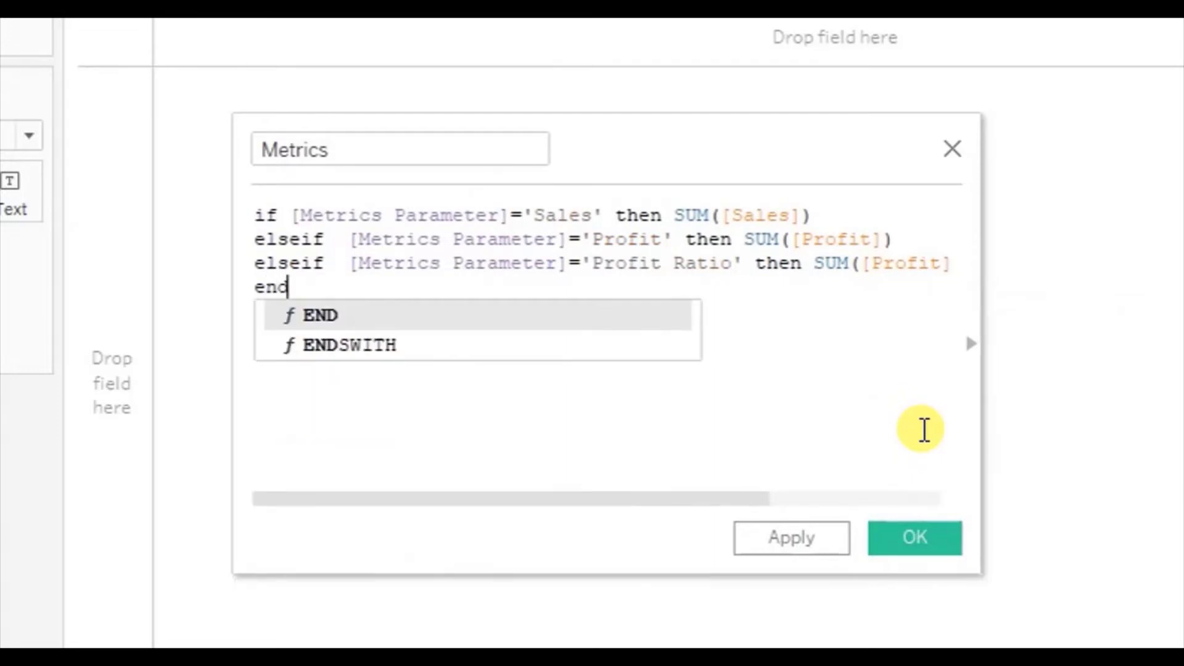
key(Escape)
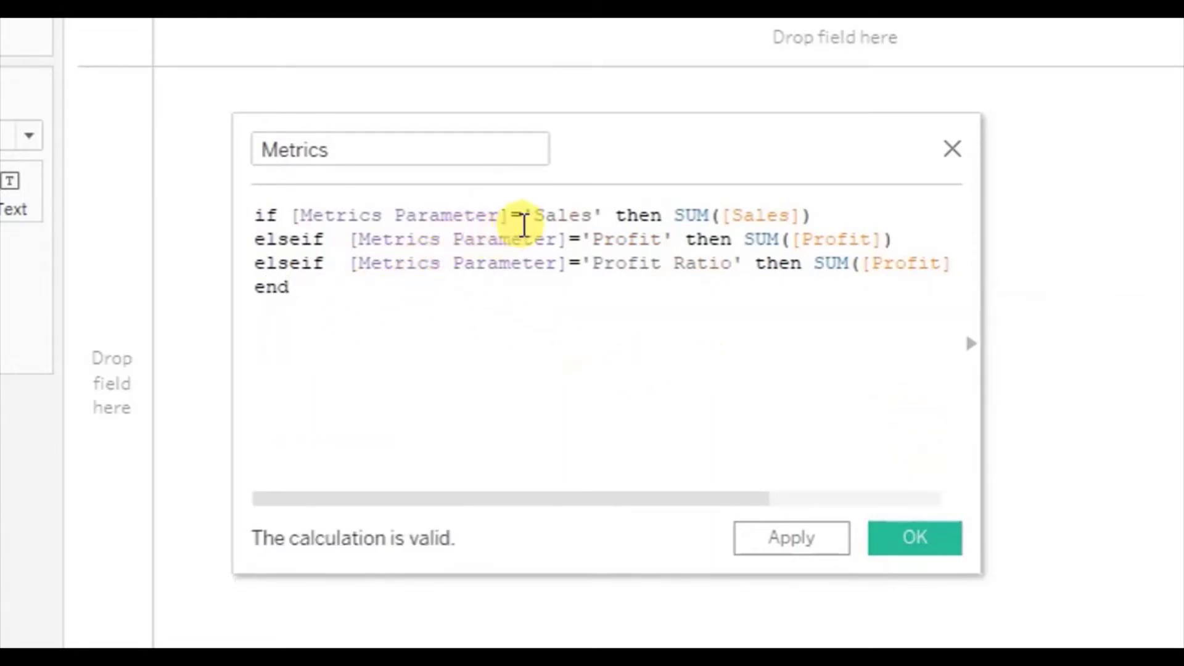
Review each branch of the Metrics formula, matching the Sales, Profit and Profit Ratio conditions to the expressions they return.
drag(534, 215, 580, 216)
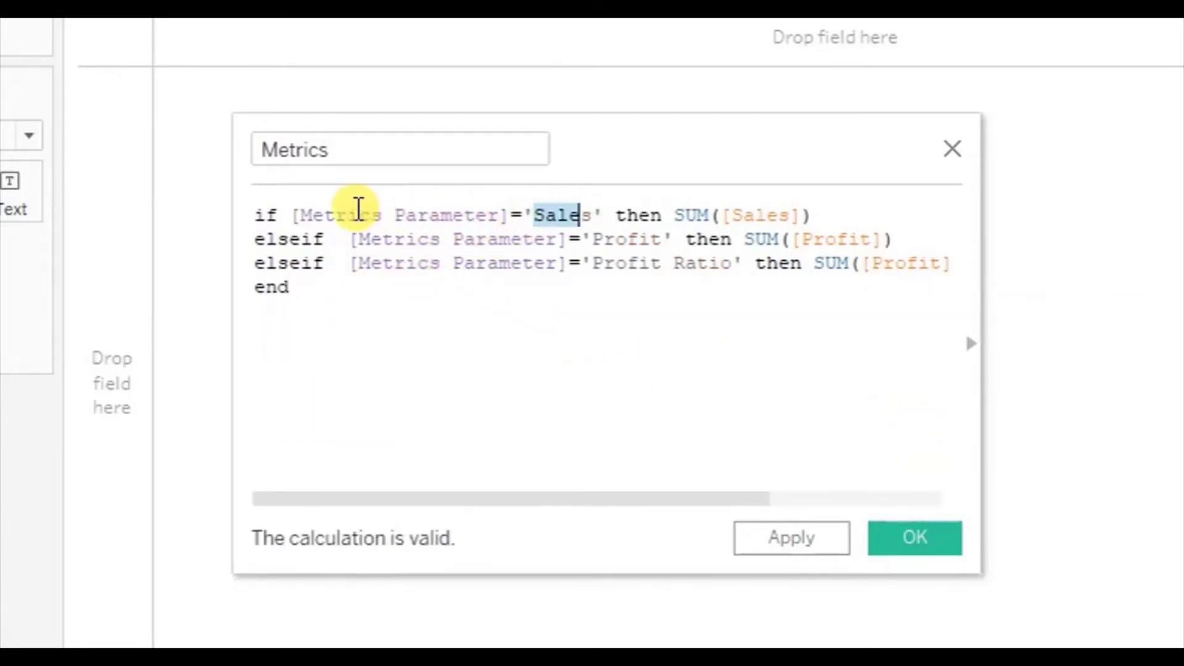
drag(358, 215, 464, 215)
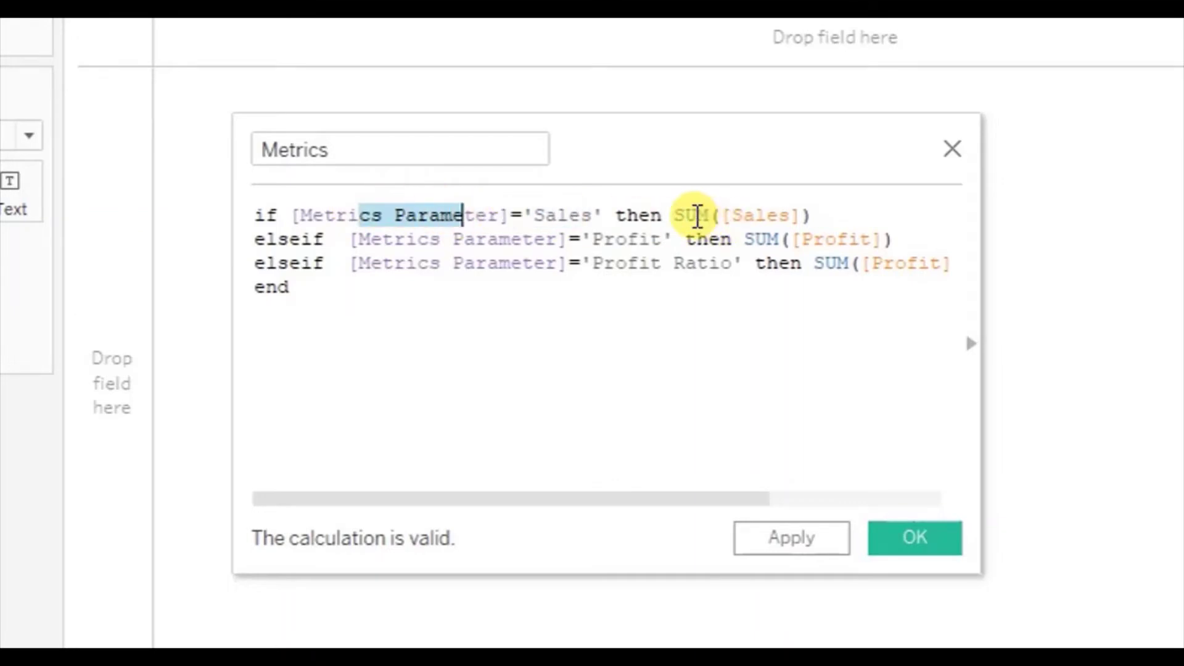
drag(684, 216, 790, 215)
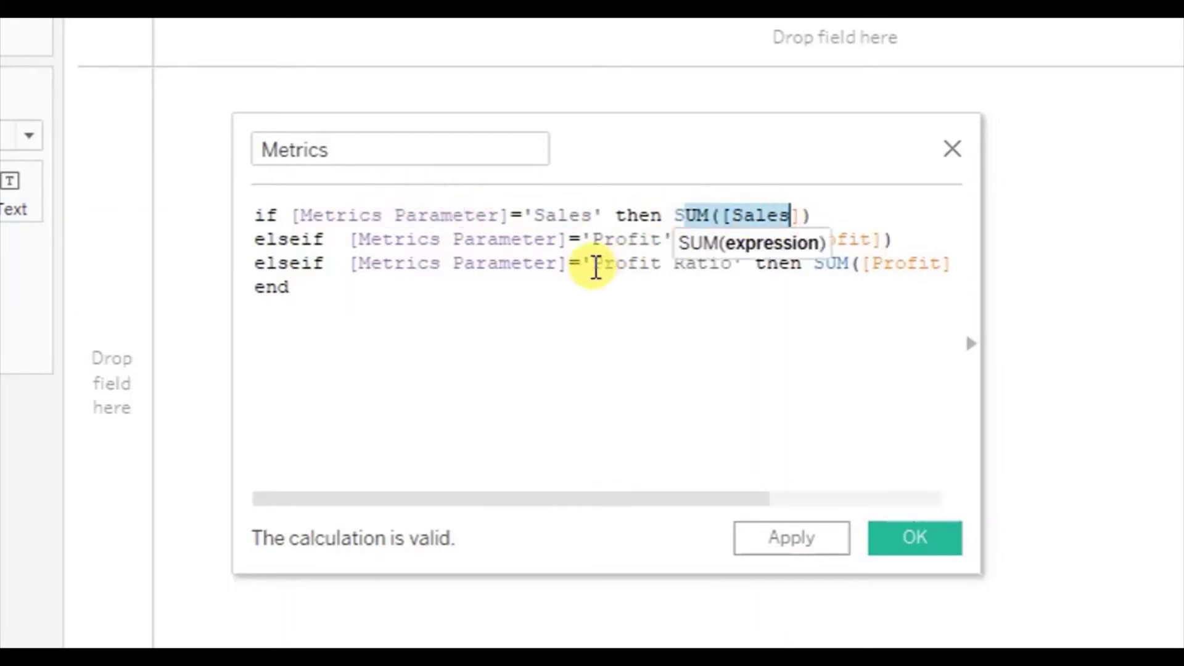
drag(592, 239, 658, 242)
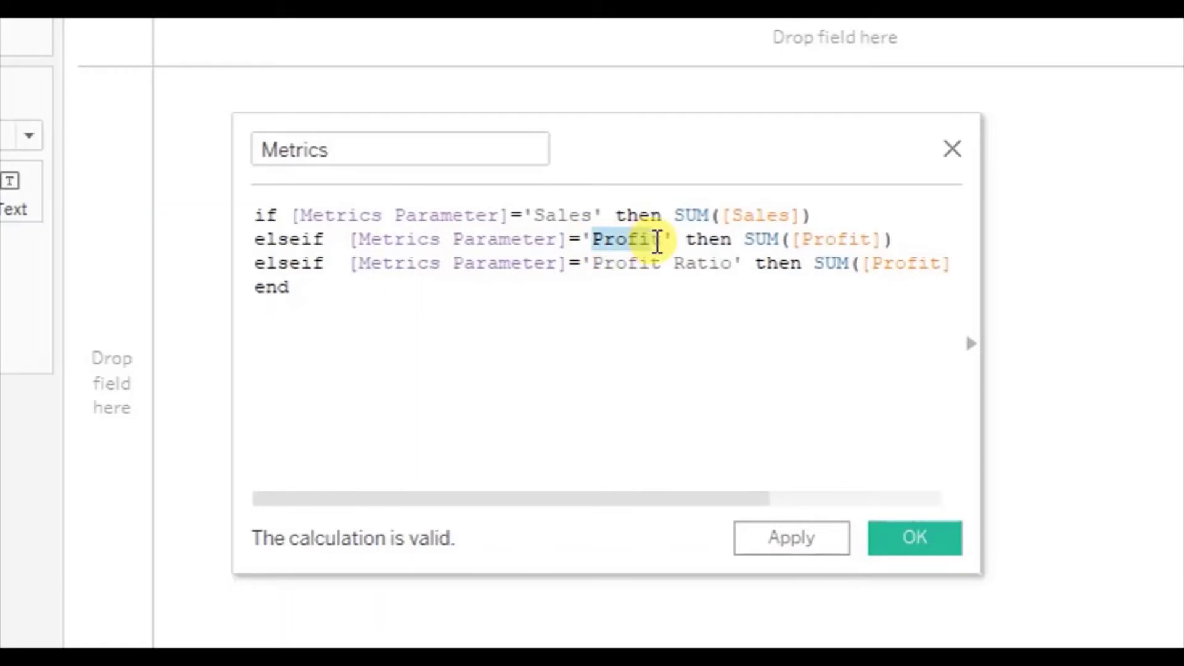
drag(407, 240, 499, 241)
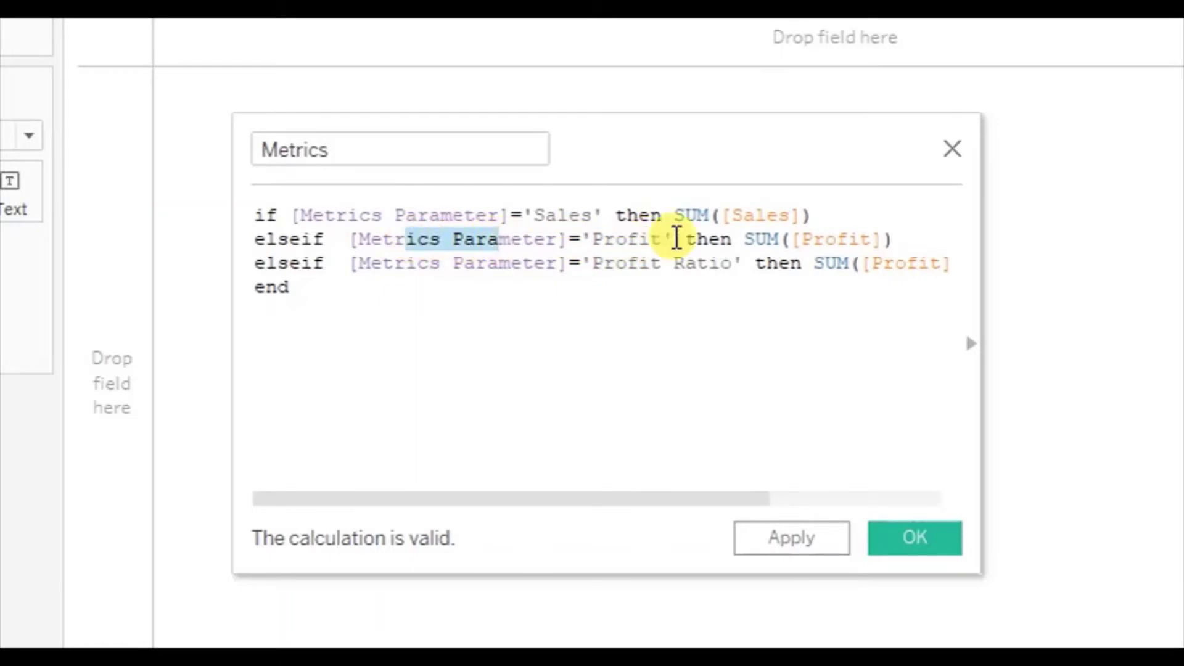
drag(745, 240, 888, 239)
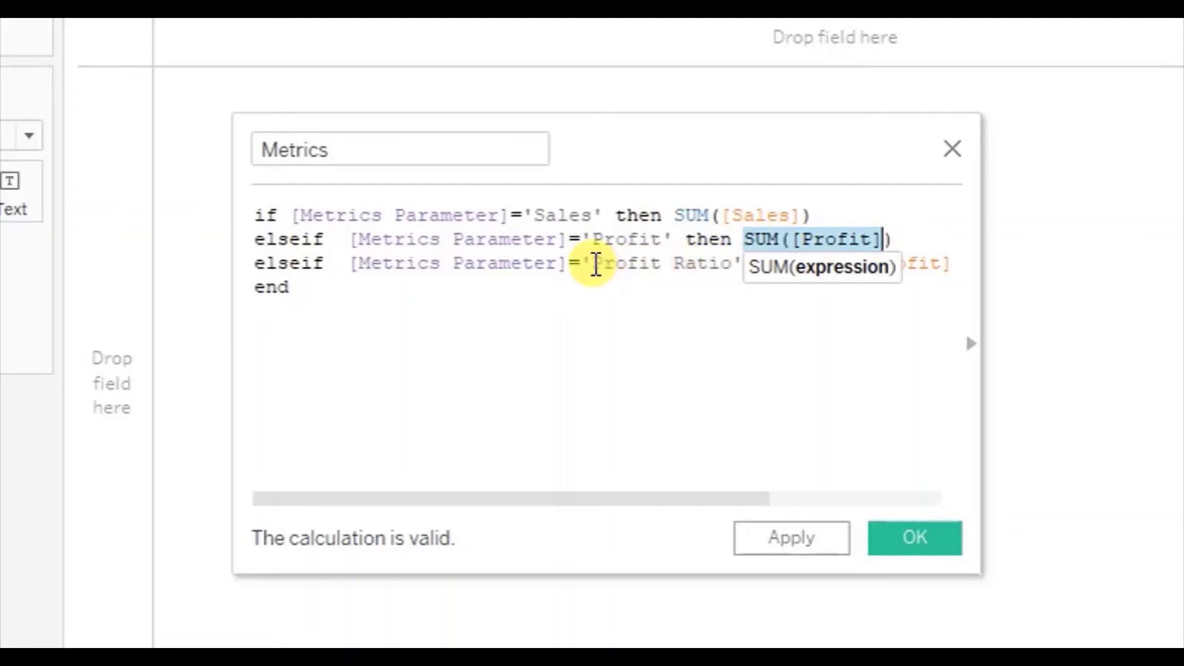
drag(593, 264, 734, 264)
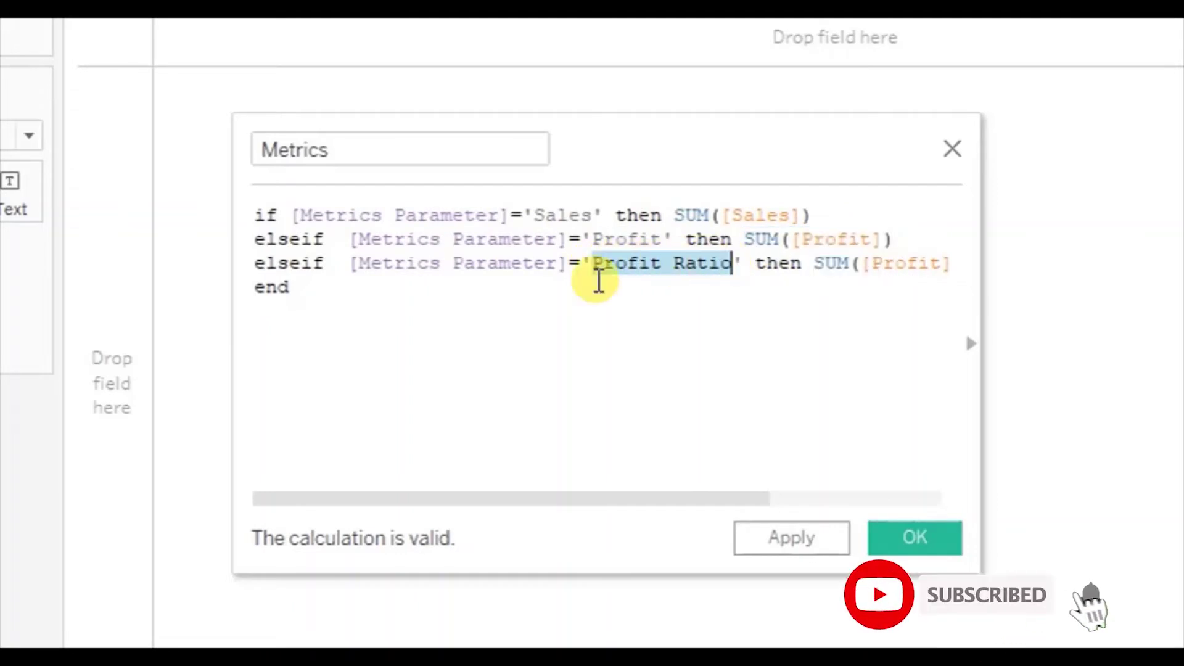
drag(563, 501, 740, 526)
drag(582, 264, 901, 268)
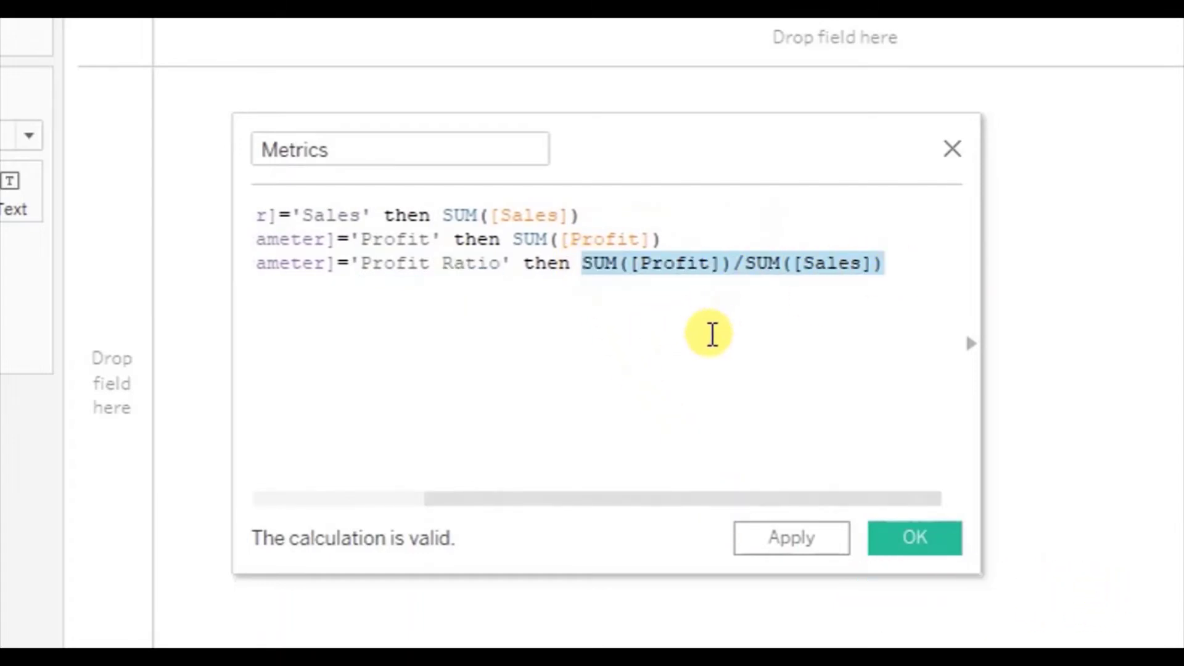
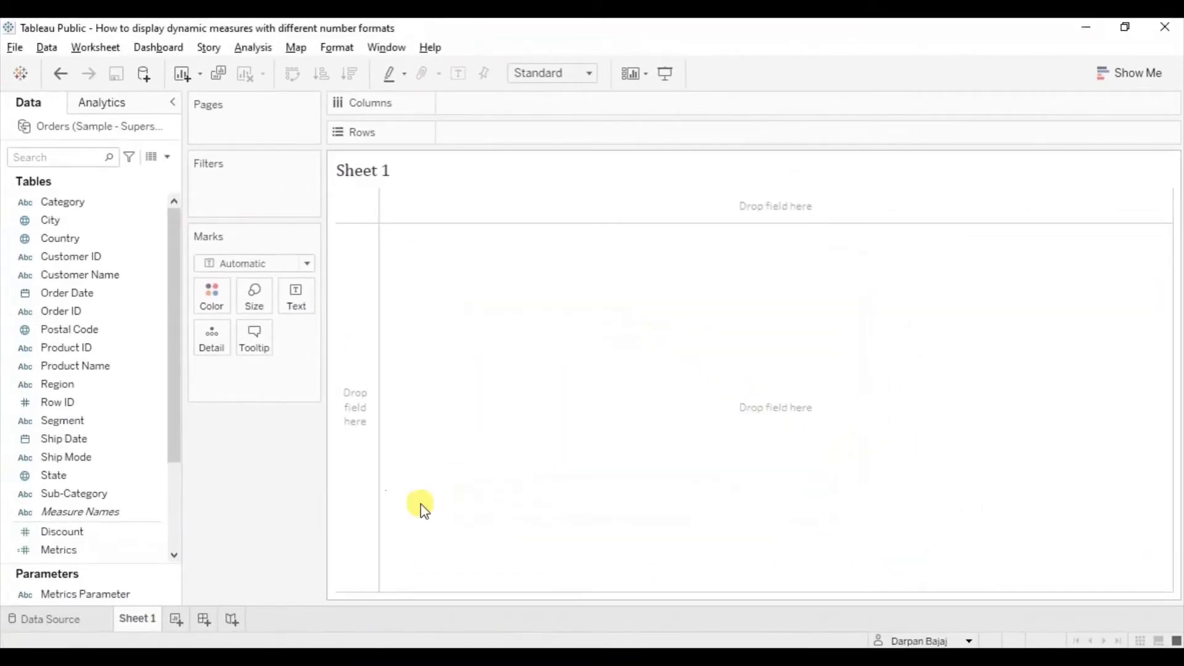
Build a bar chart with Category on Rows and the Metrics calculated field on Columns.
drag(75, 210, 474, 134)
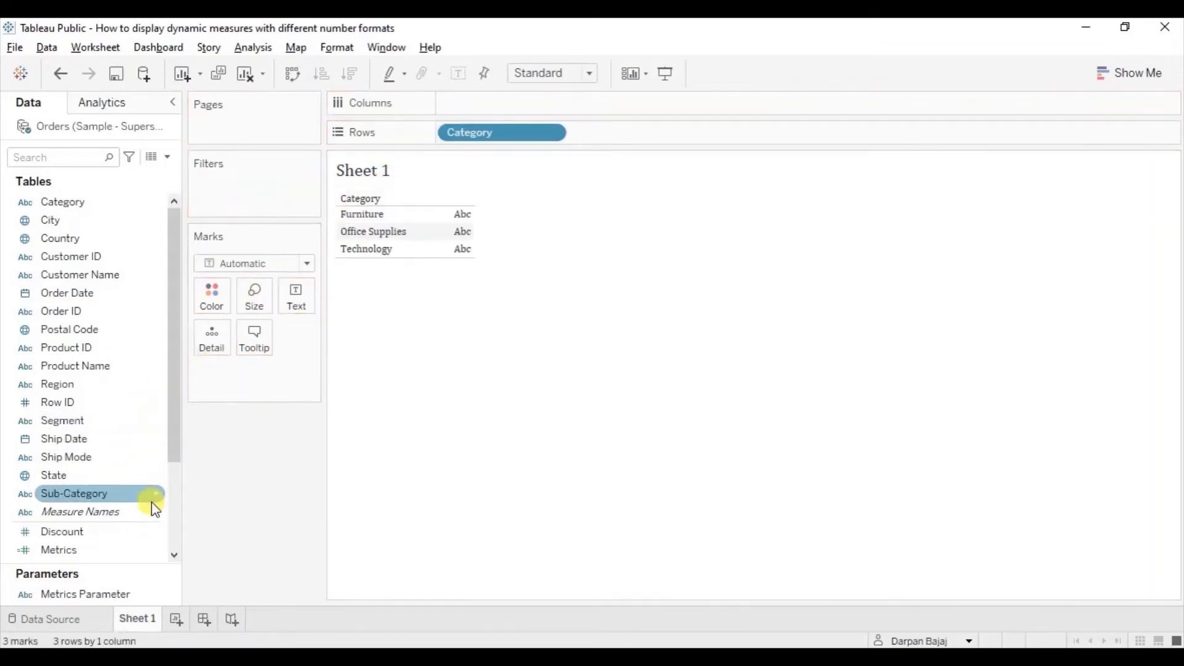
drag(174, 450, 178, 483)
click(131, 494)
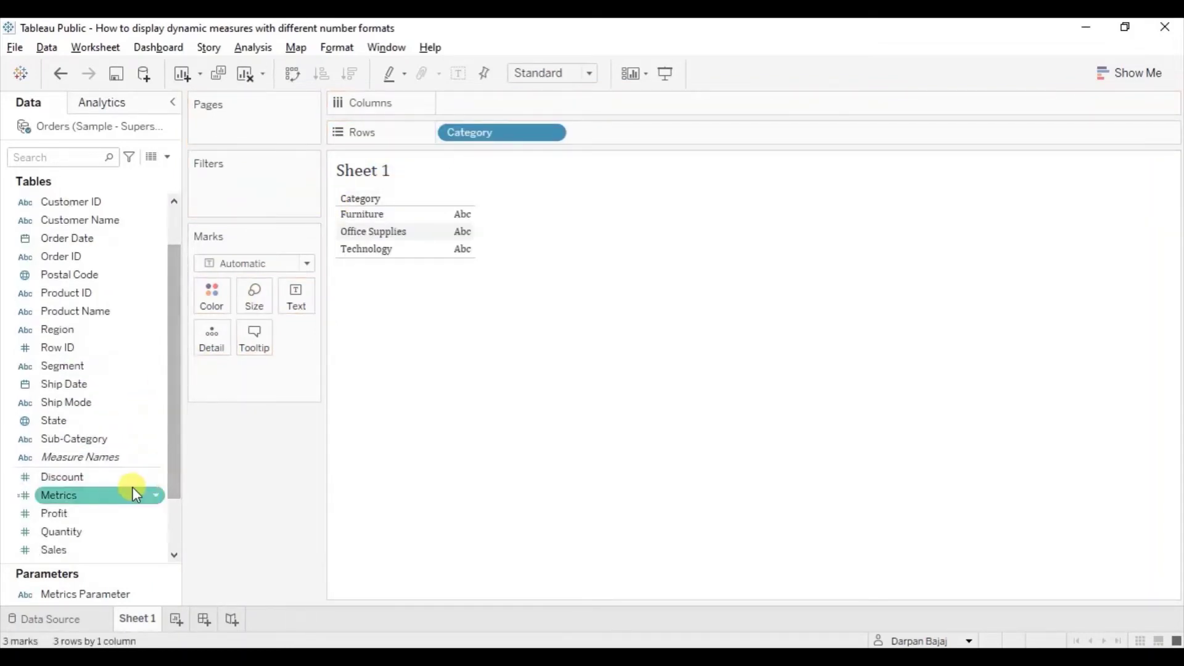
mouse_move(65, 497)
mouse_down()
mouse_move(431, 216)
mouse_move(493, 95)
mouse_move(480, 106)
mouse_up()
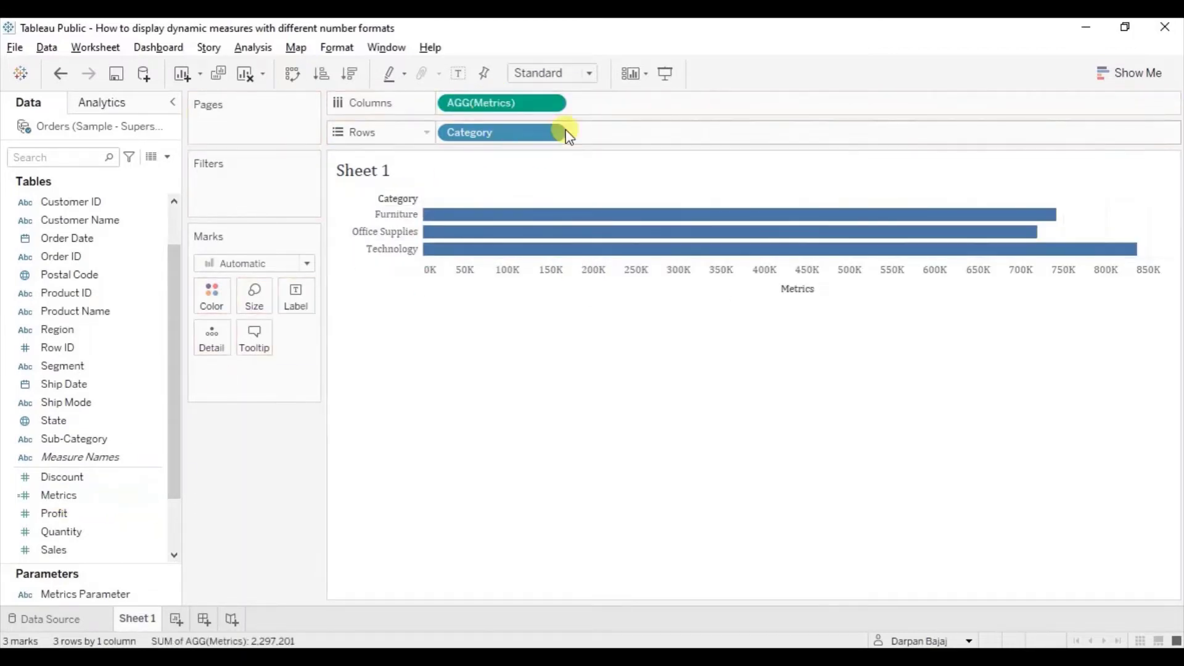
Fit the chart to Entire View and show mark labels on the bars.
click(590, 74)
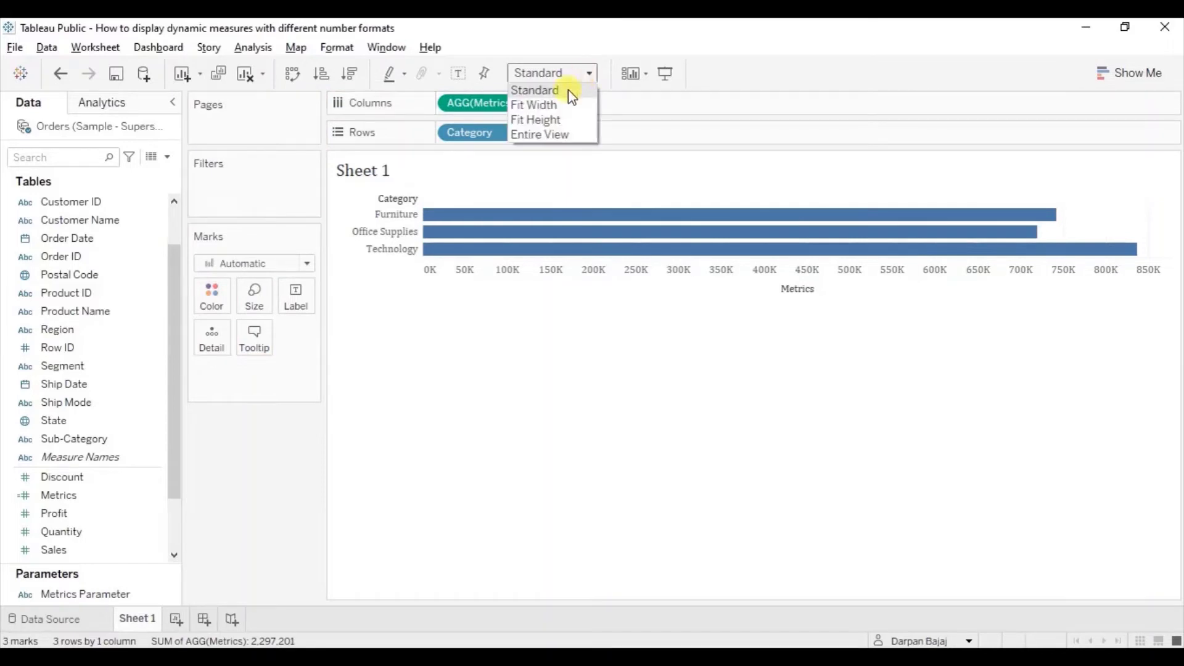
click(545, 132)
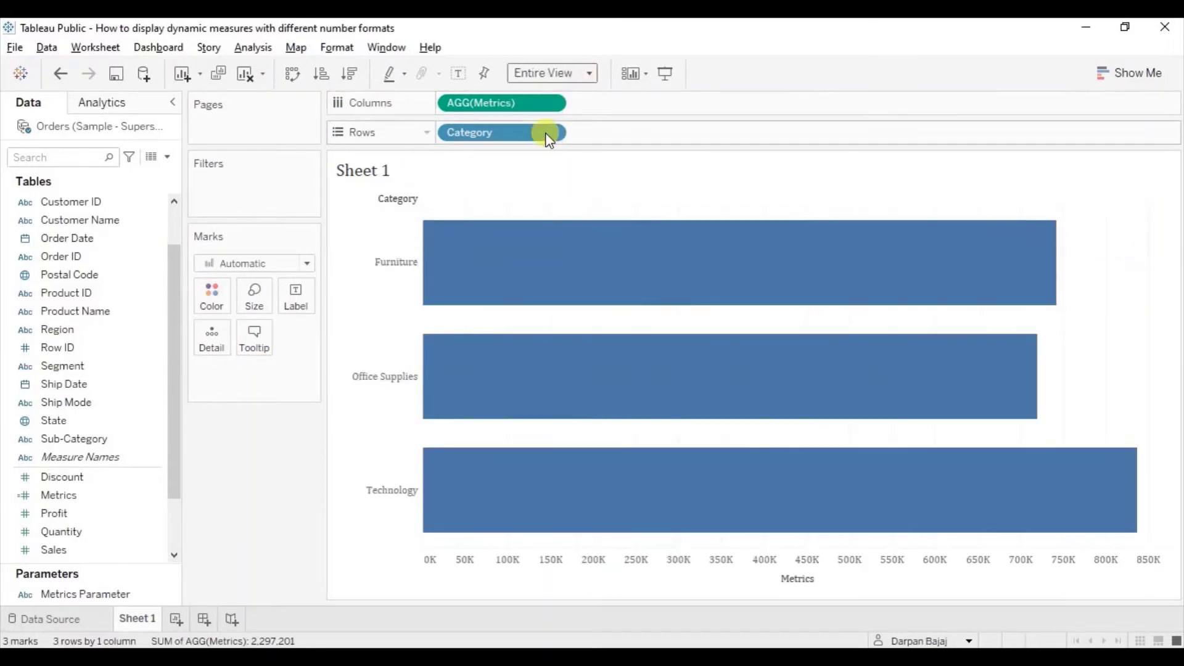
click(457, 75)
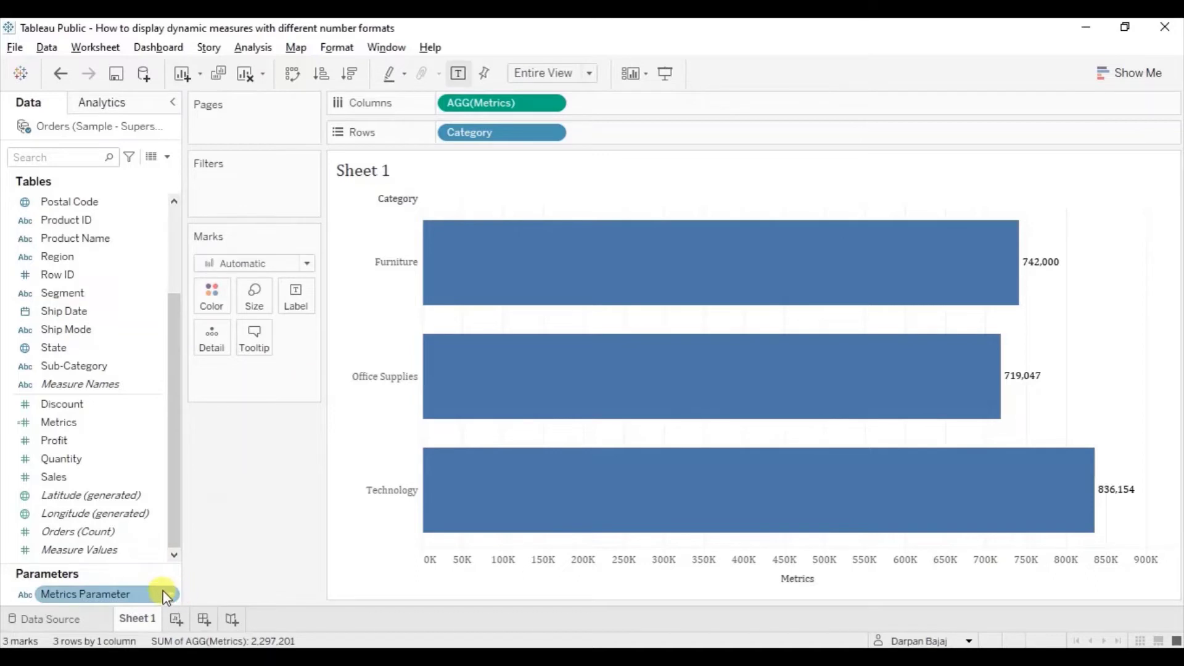
Show the Metrics Parameter control on the sheet and inspect the Category bars for Sales.
click(171, 596)
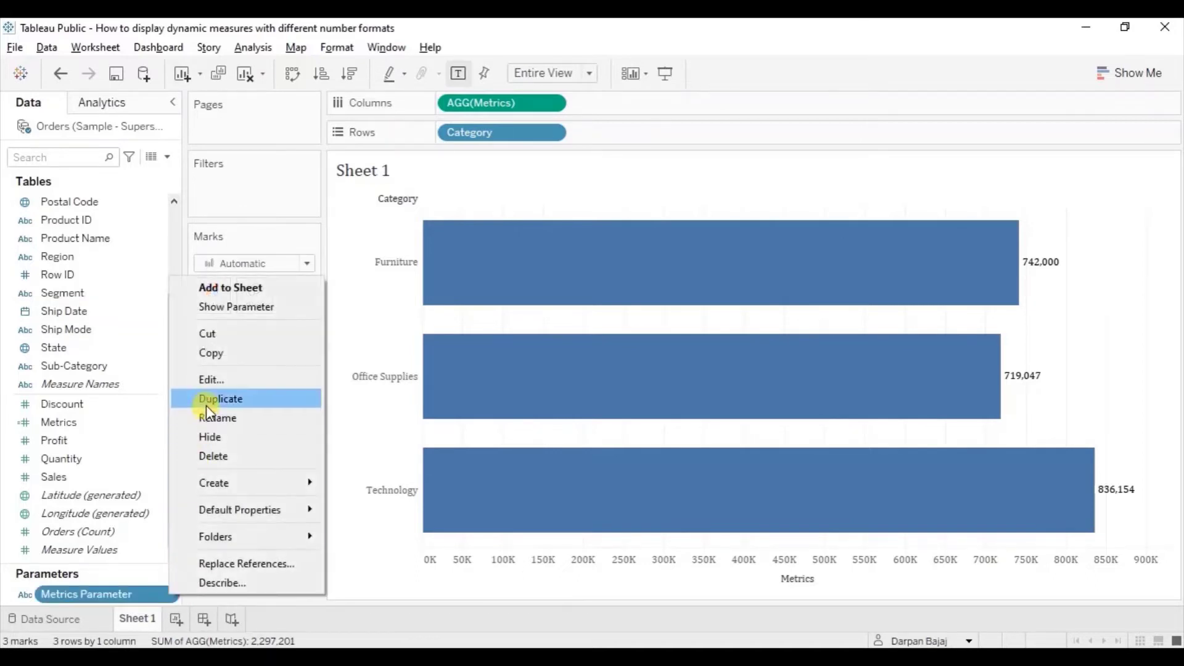
click(223, 310)
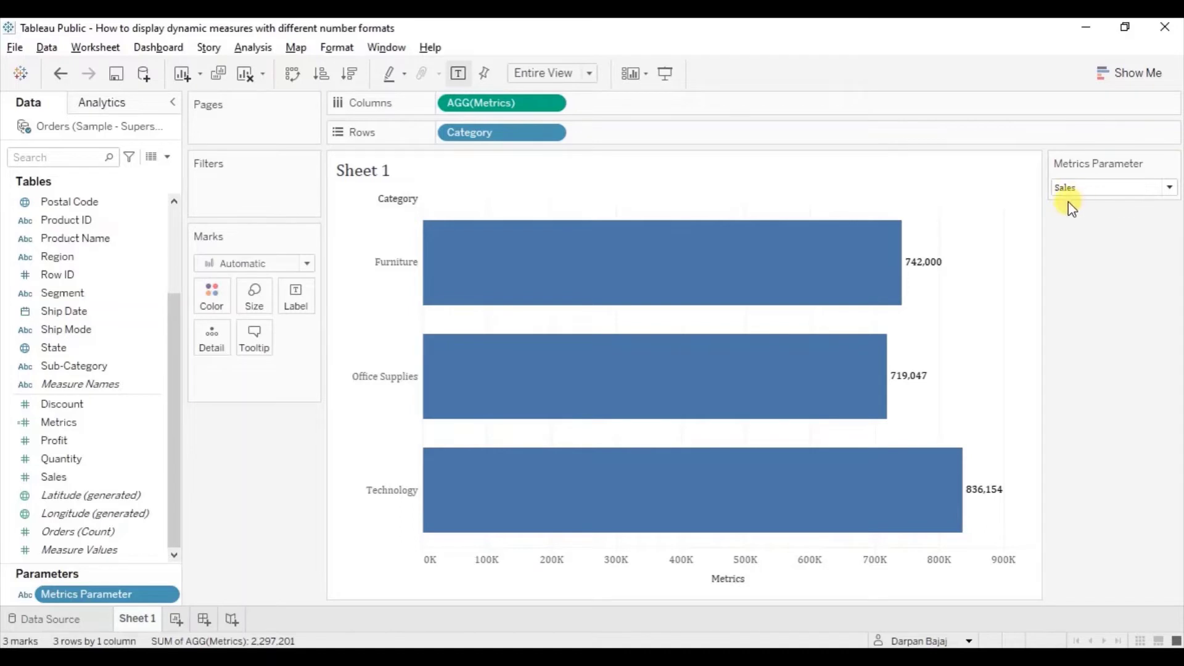
mouse_move(846, 251)
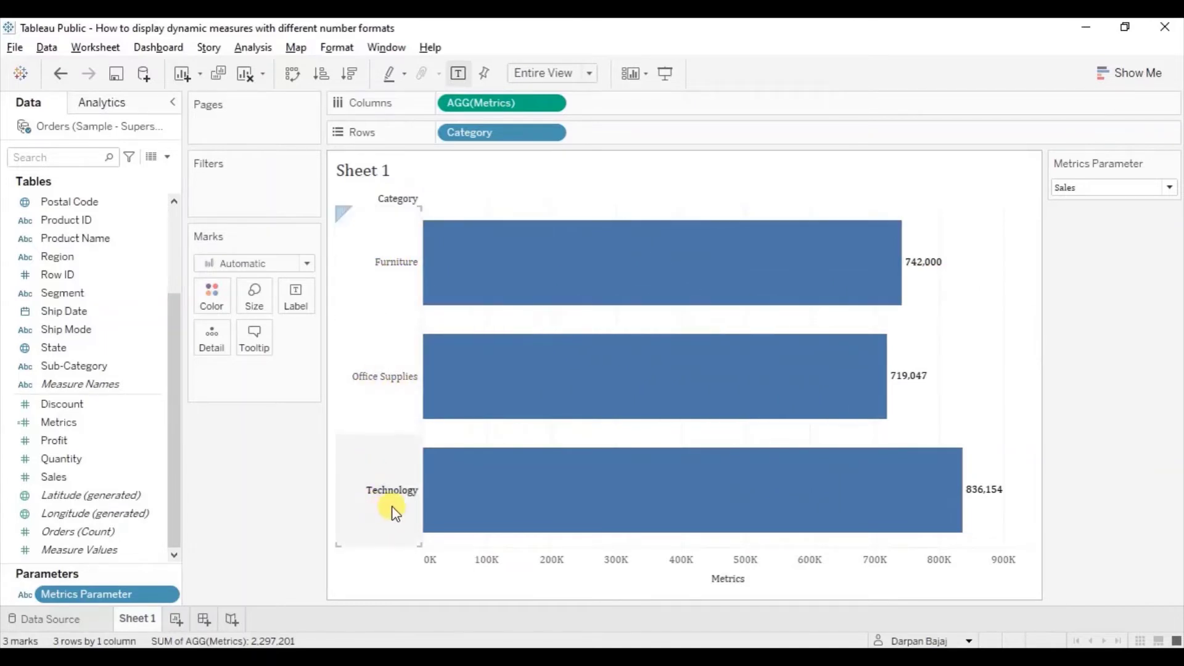
mouse_move(822, 306)
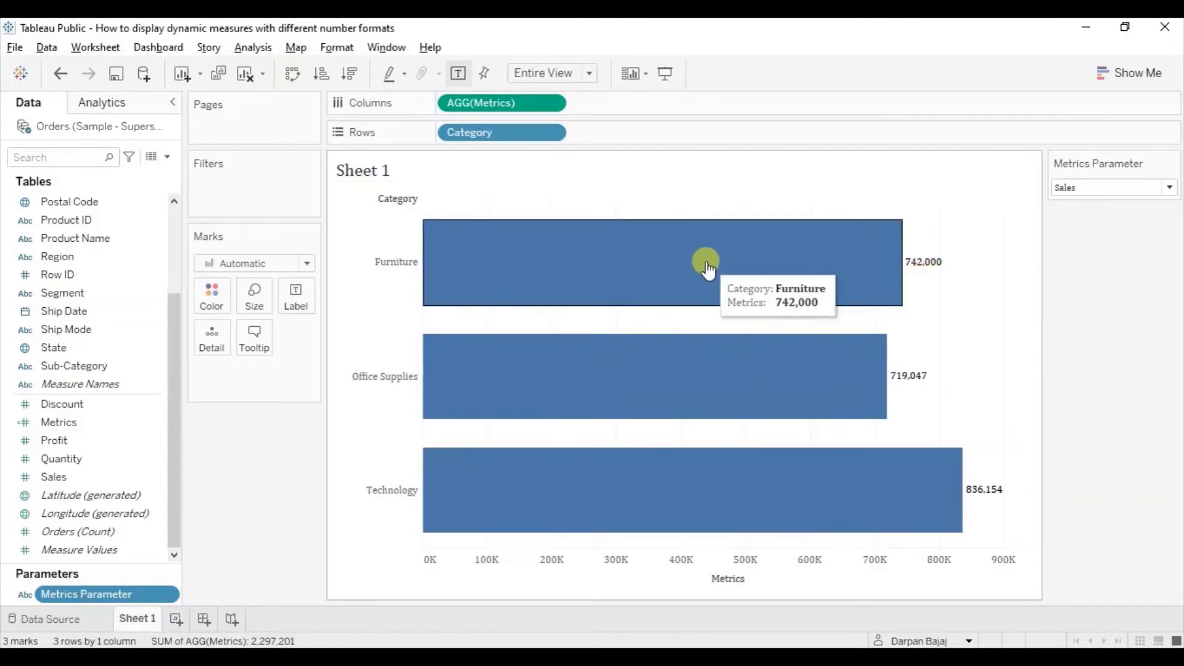
Format the Metrics pane's default numbers as Currency (Custom) with 0 decimal places.
right_click(493, 107)
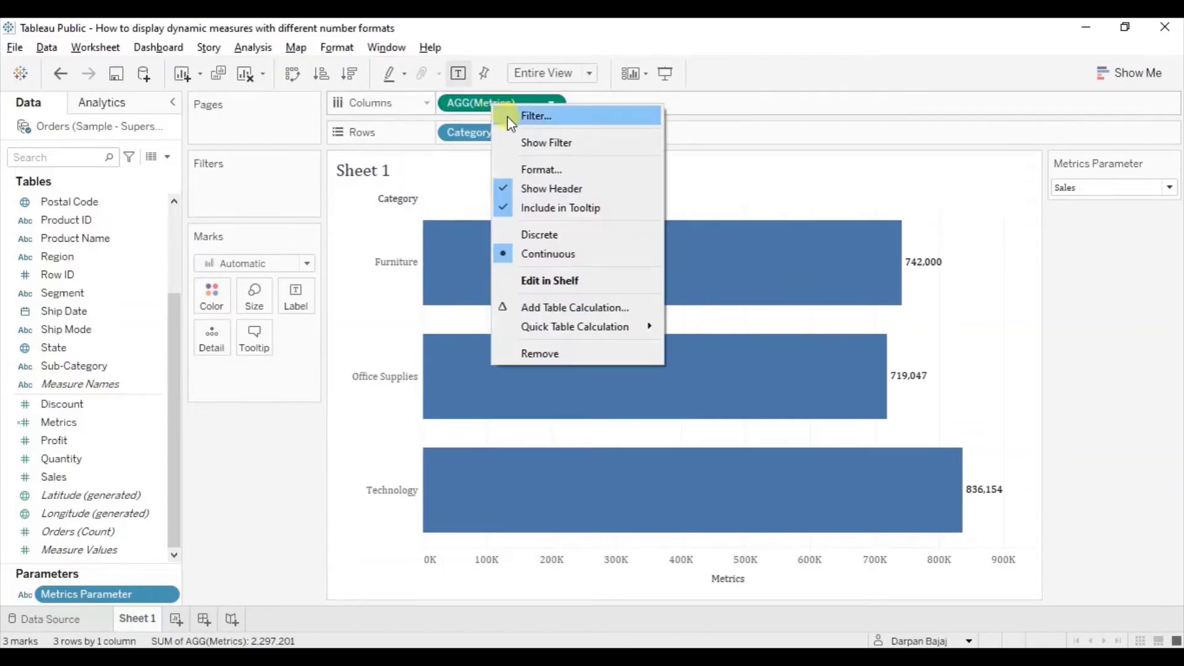
click(525, 166)
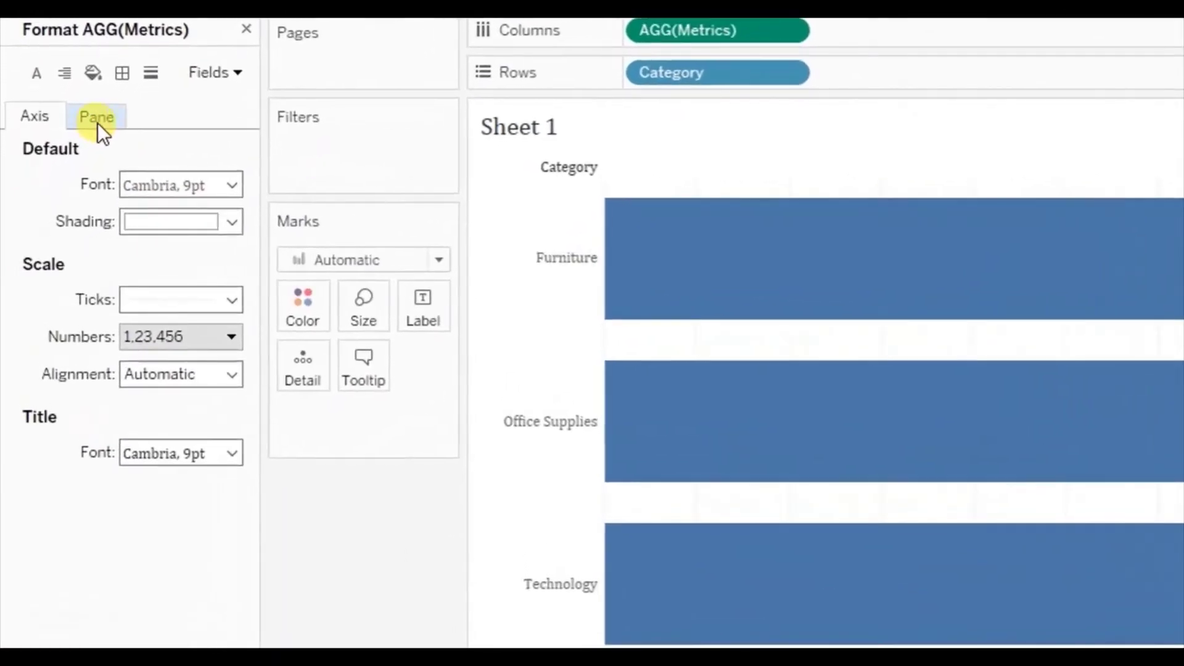
click(96, 122)
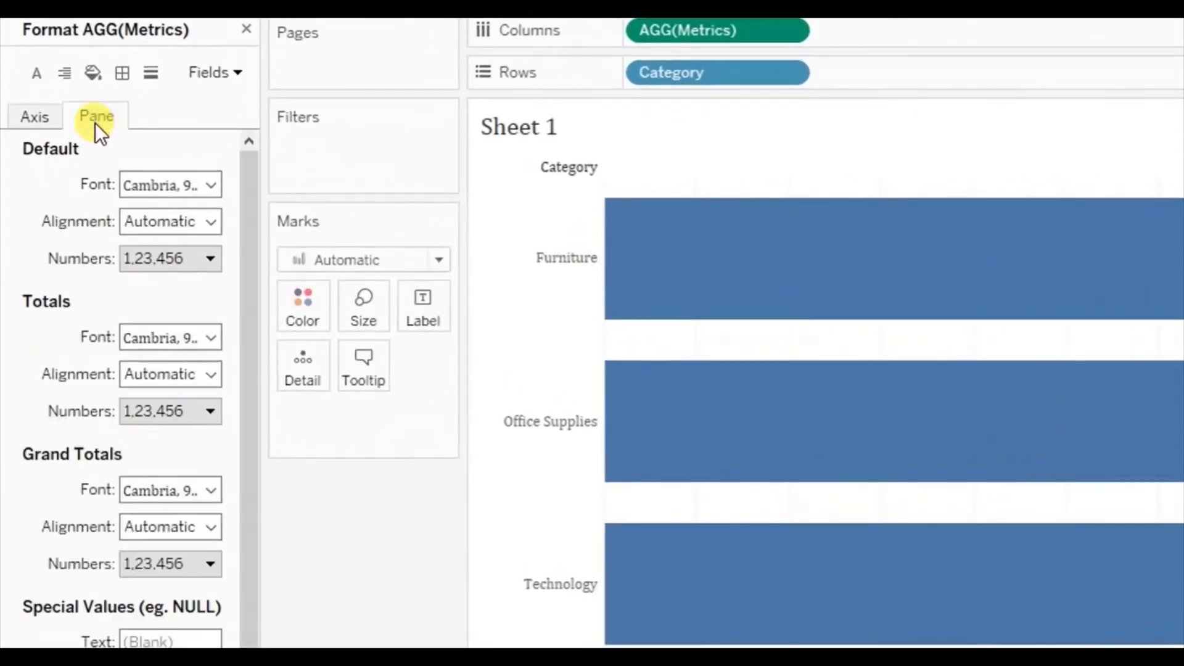
click(165, 262)
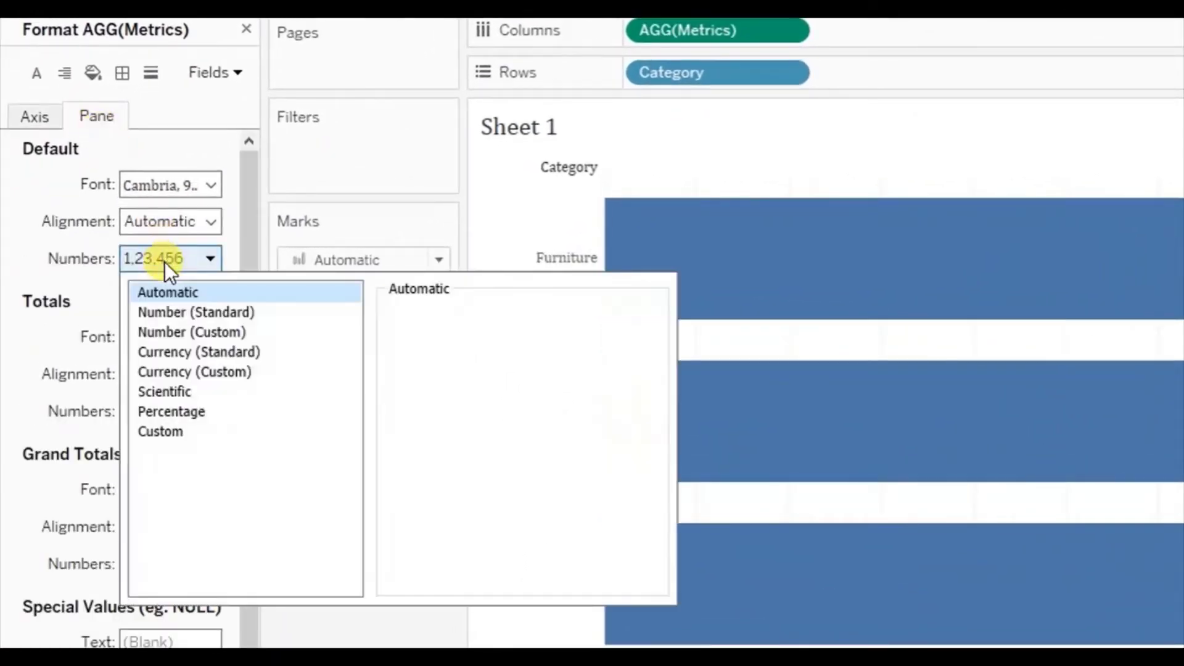
click(194, 373)
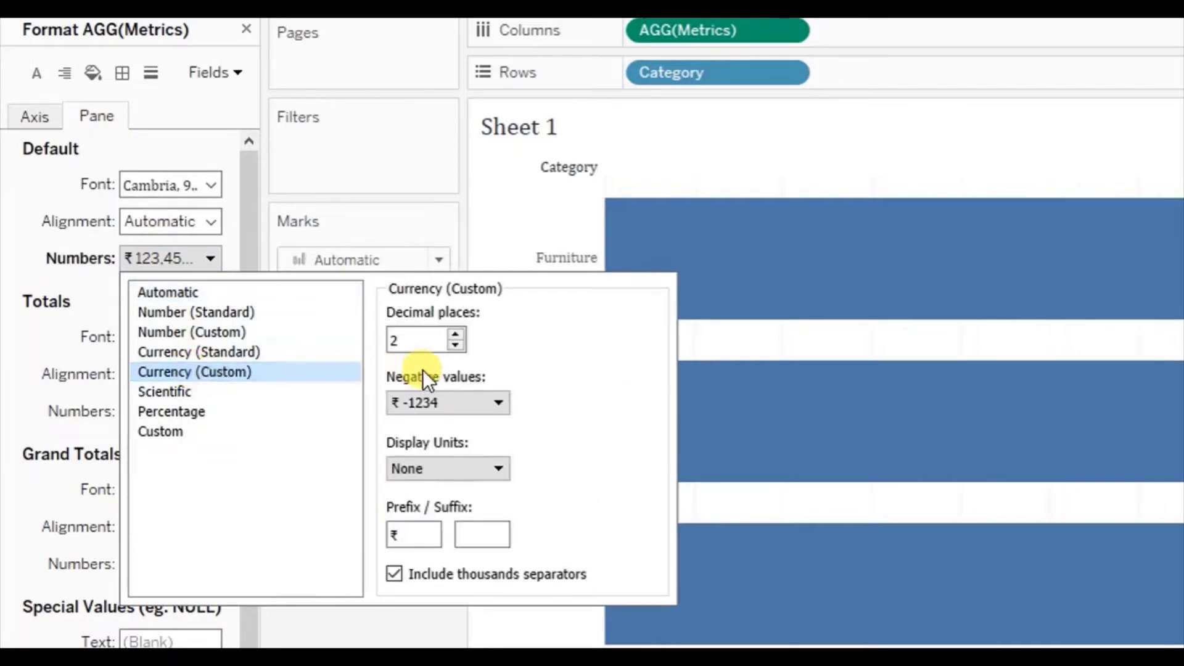
click(411, 345)
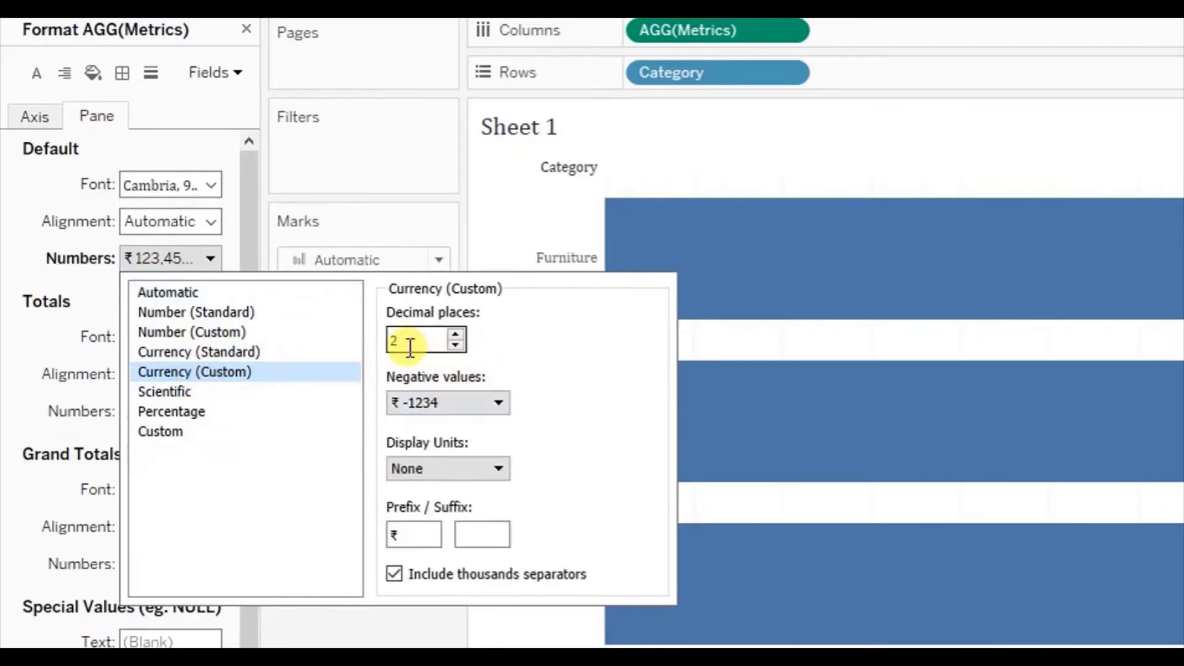
double_click(418, 343)
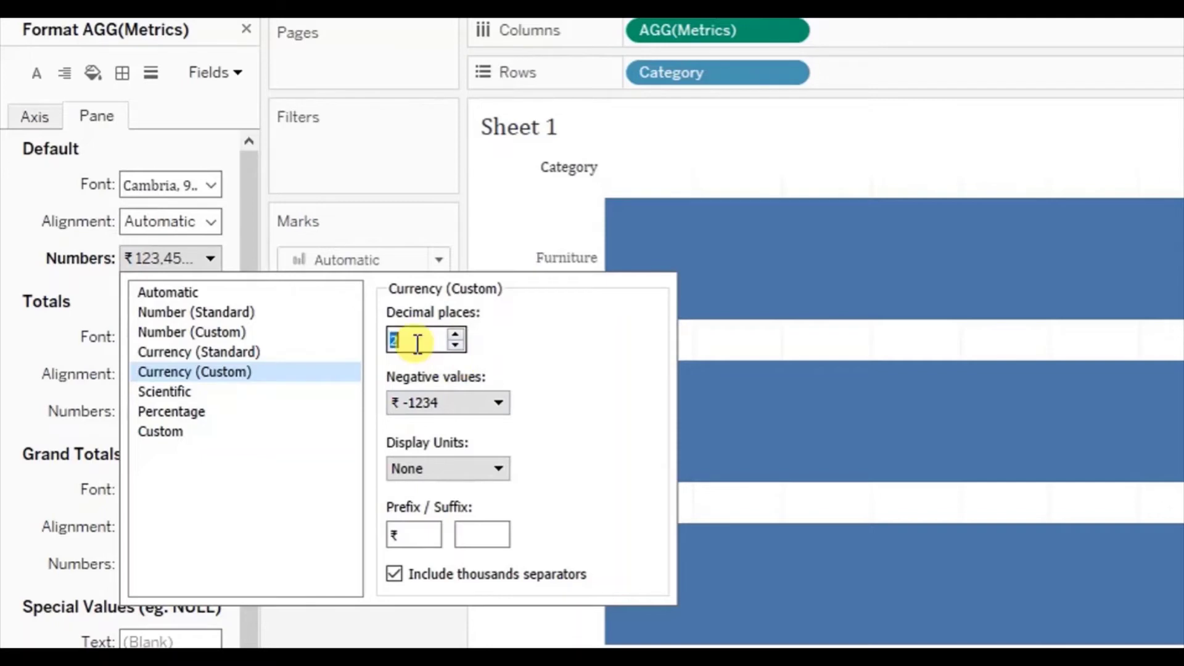
text(0)
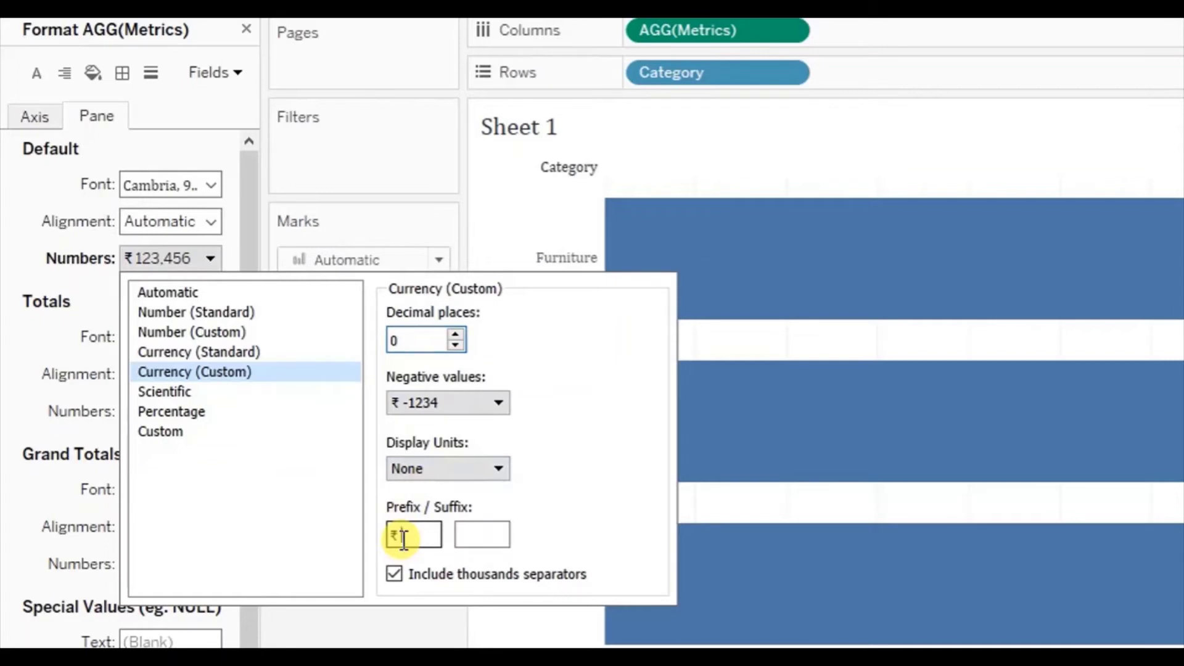
Set the custom currency prefix to $ and the display units to Thousands (K).
click(428, 534)
key(BackSpace)
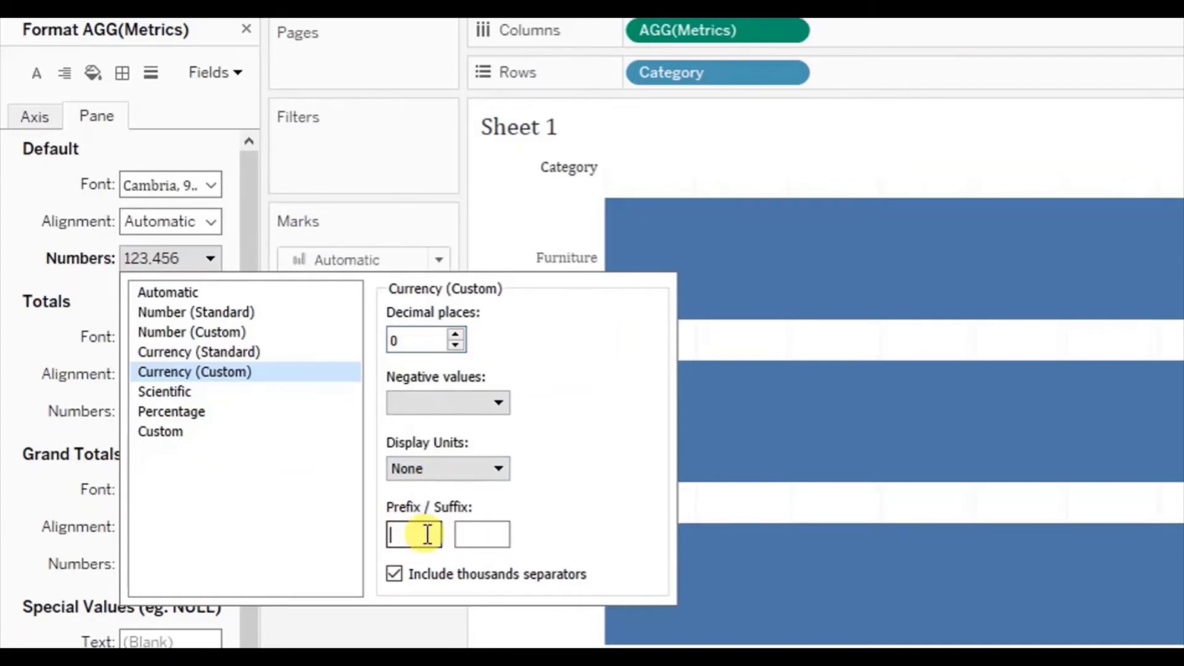
text($)
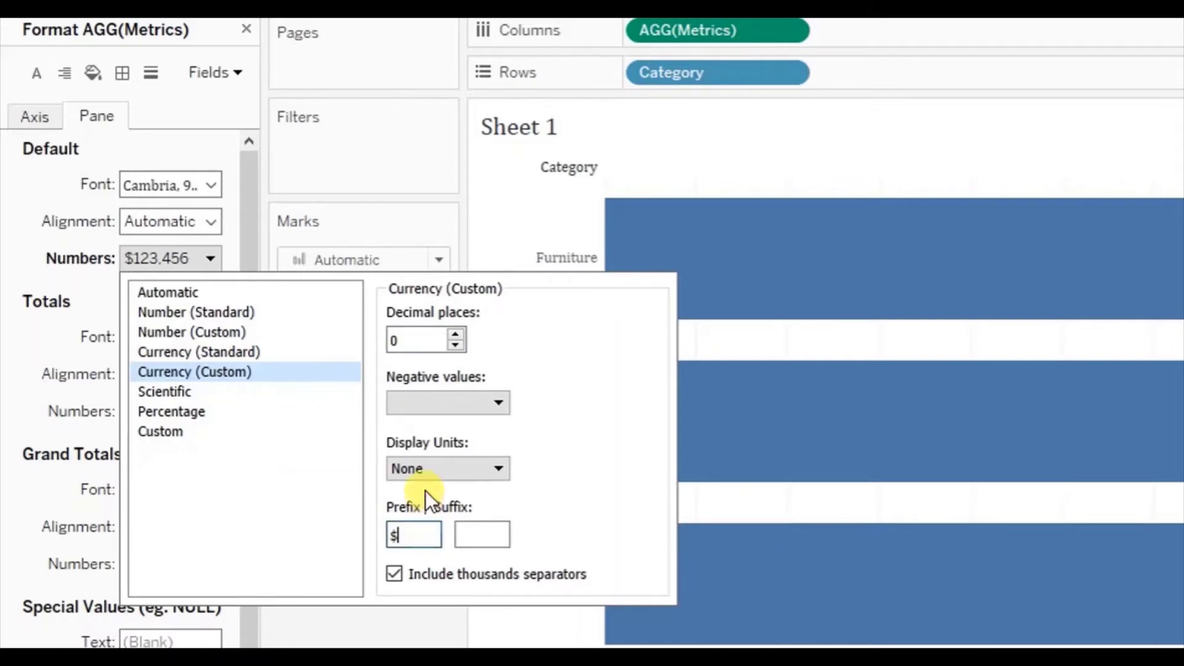
click(428, 468)
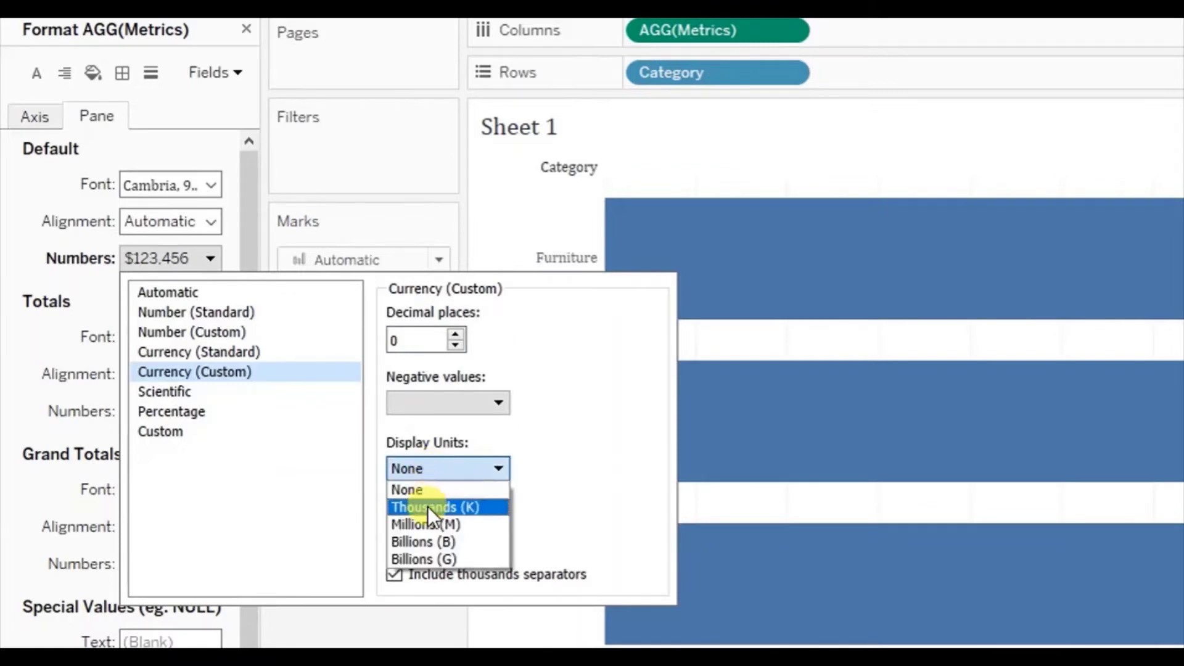
click(476, 507)
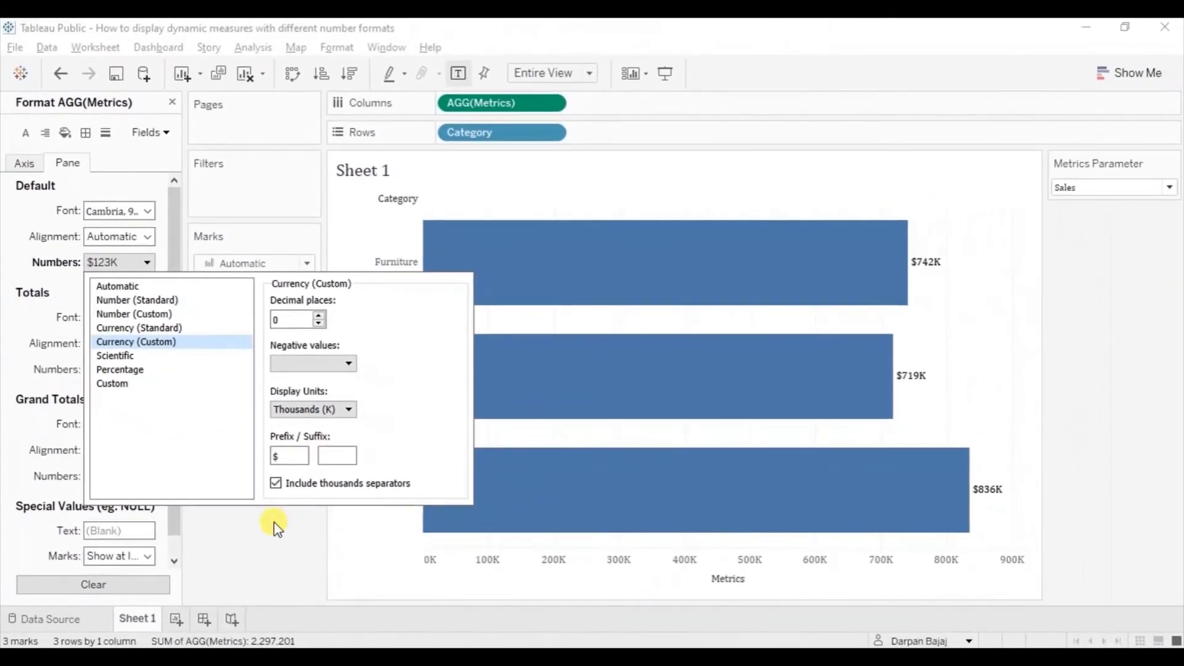
click(274, 522)
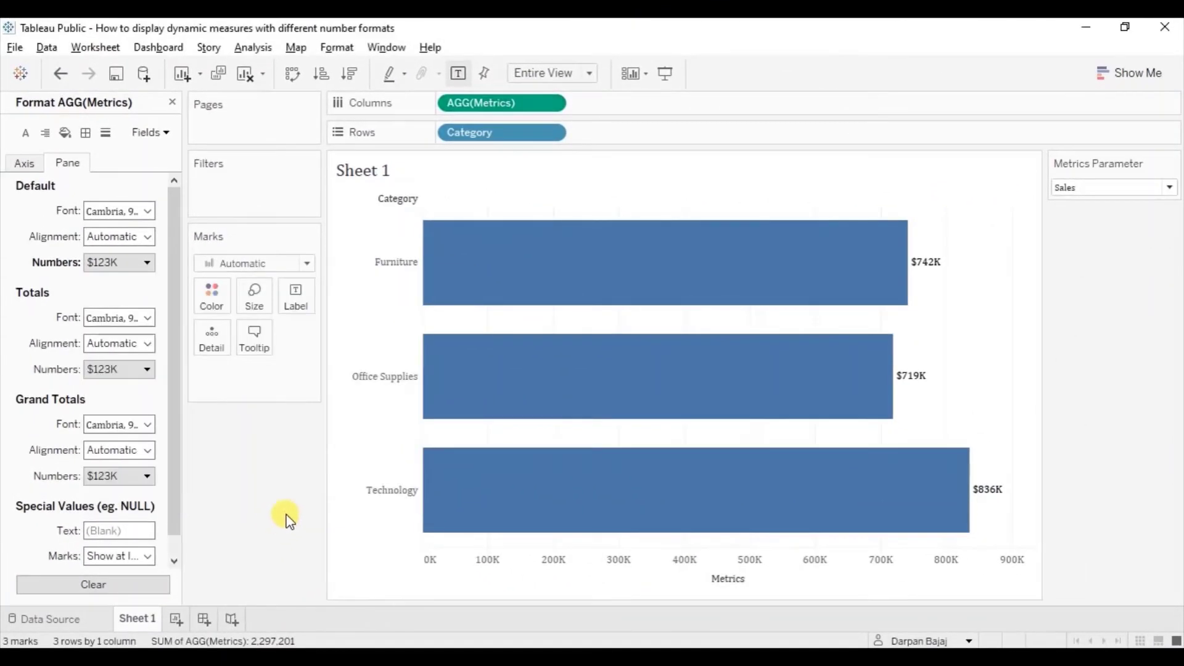
Hide the header of the Metrics axis below the bars.
right_click(596, 572)
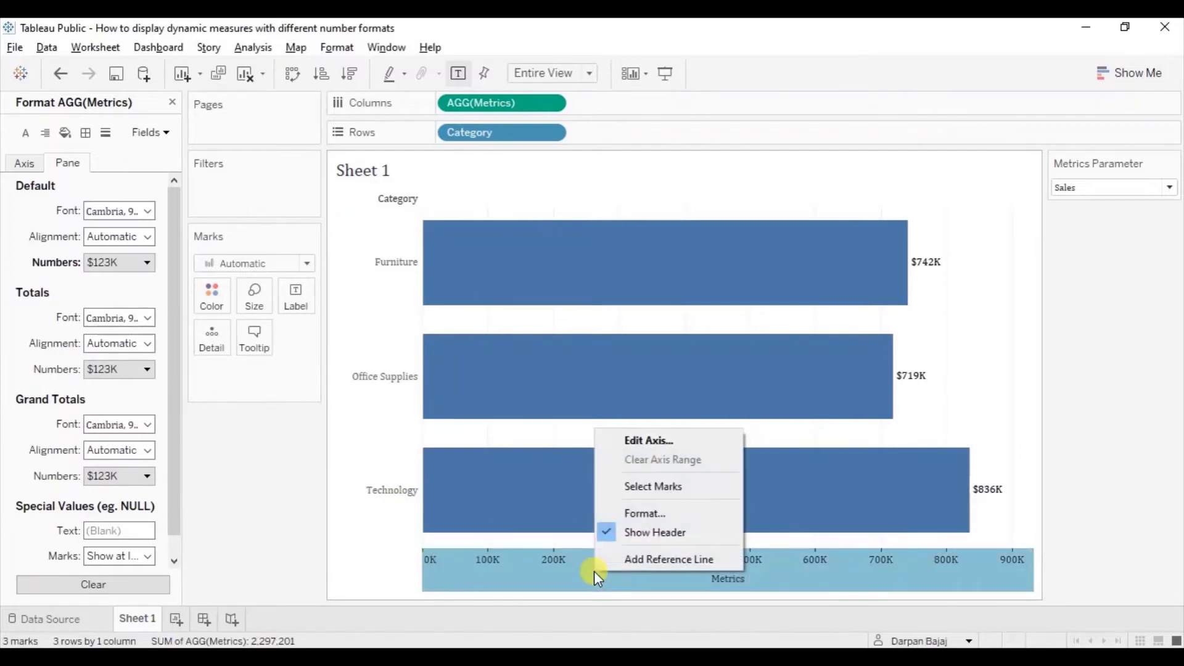
click(635, 534)
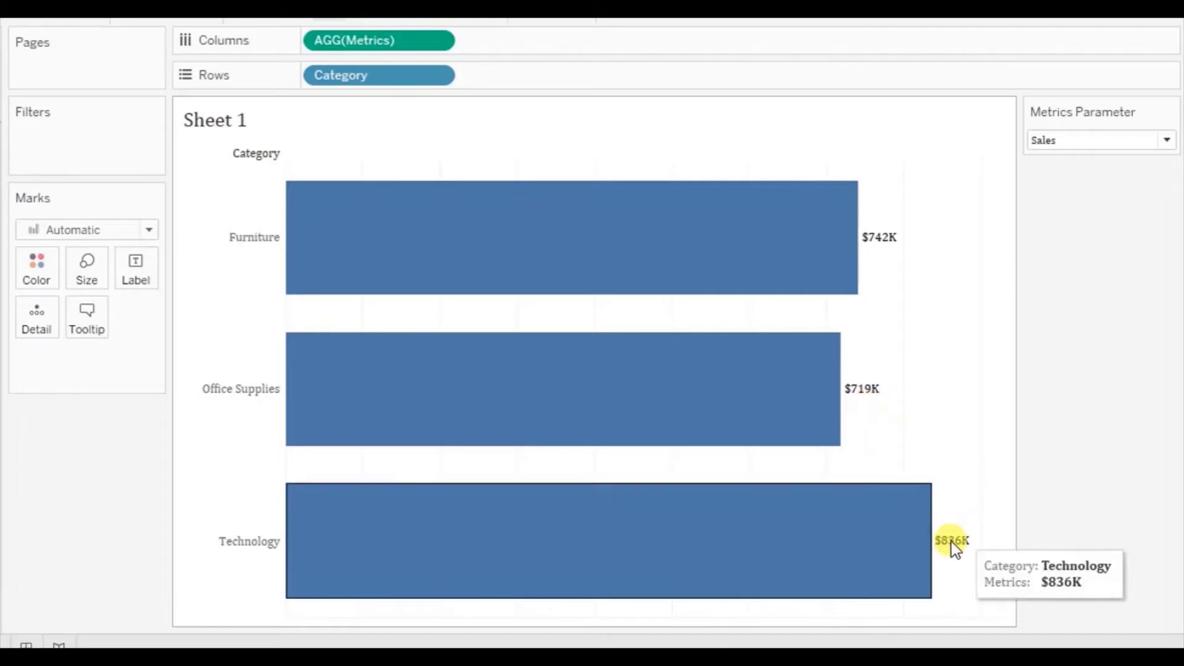
Switch the Metrics Parameter to Profit and then Profit Ratio, checking how the bar labels are formatted for each.
click(1063, 142)
click(1058, 171)
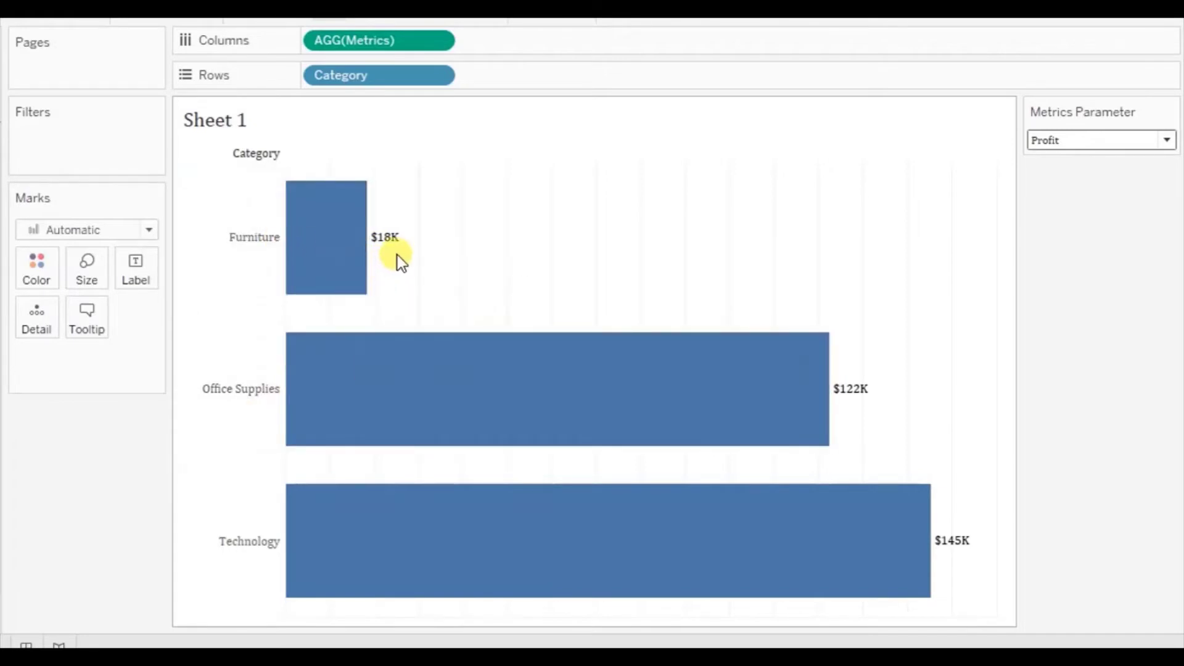
click(1057, 145)
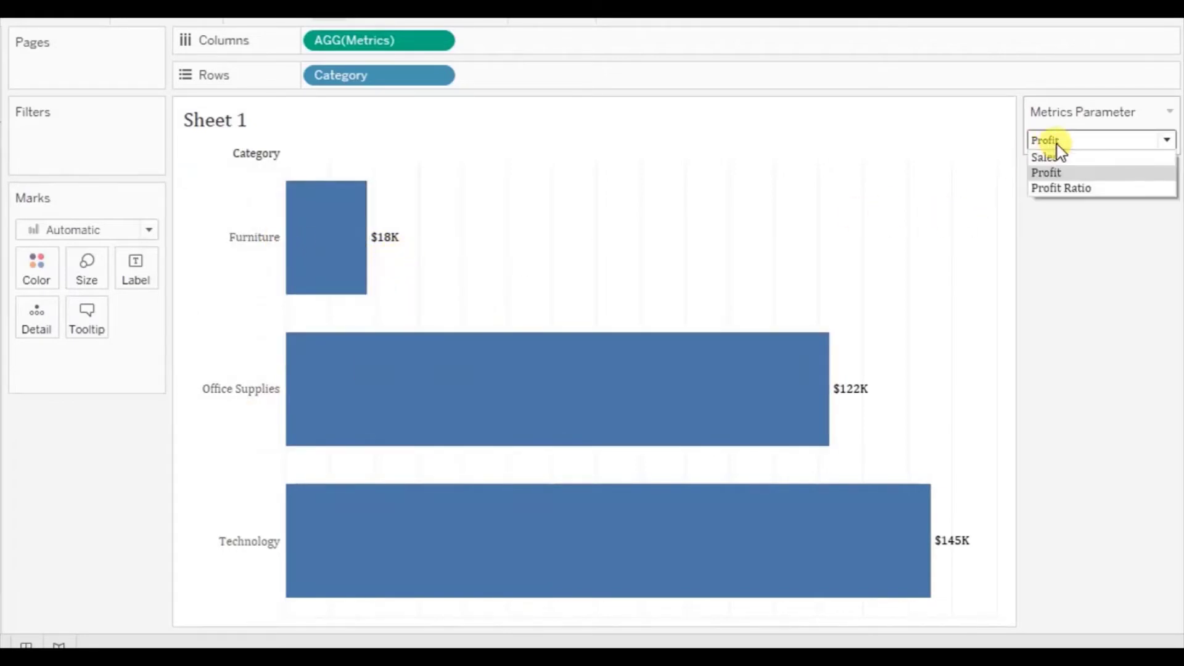
click(1064, 190)
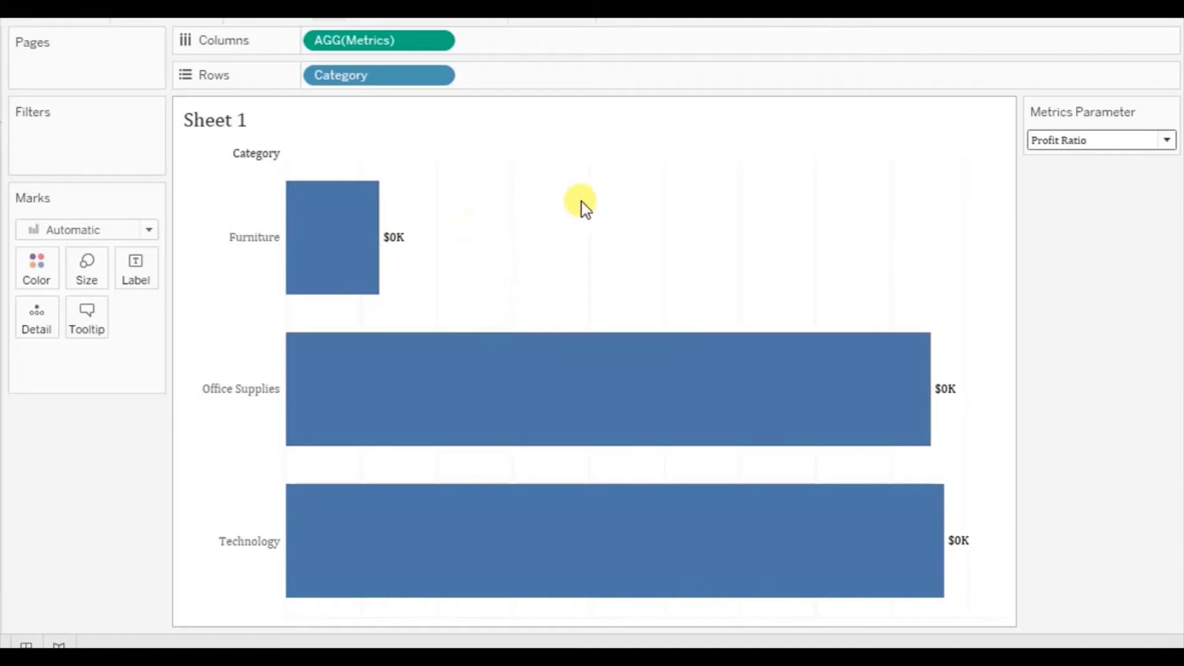
click(1087, 140)
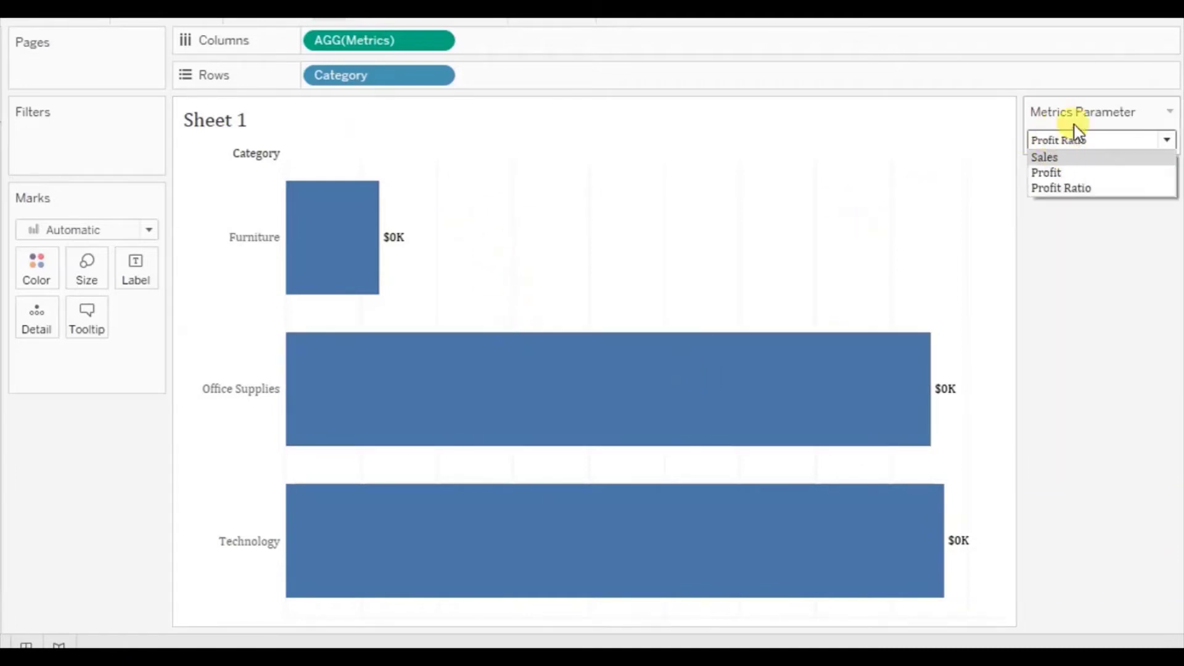
click(1043, 193)
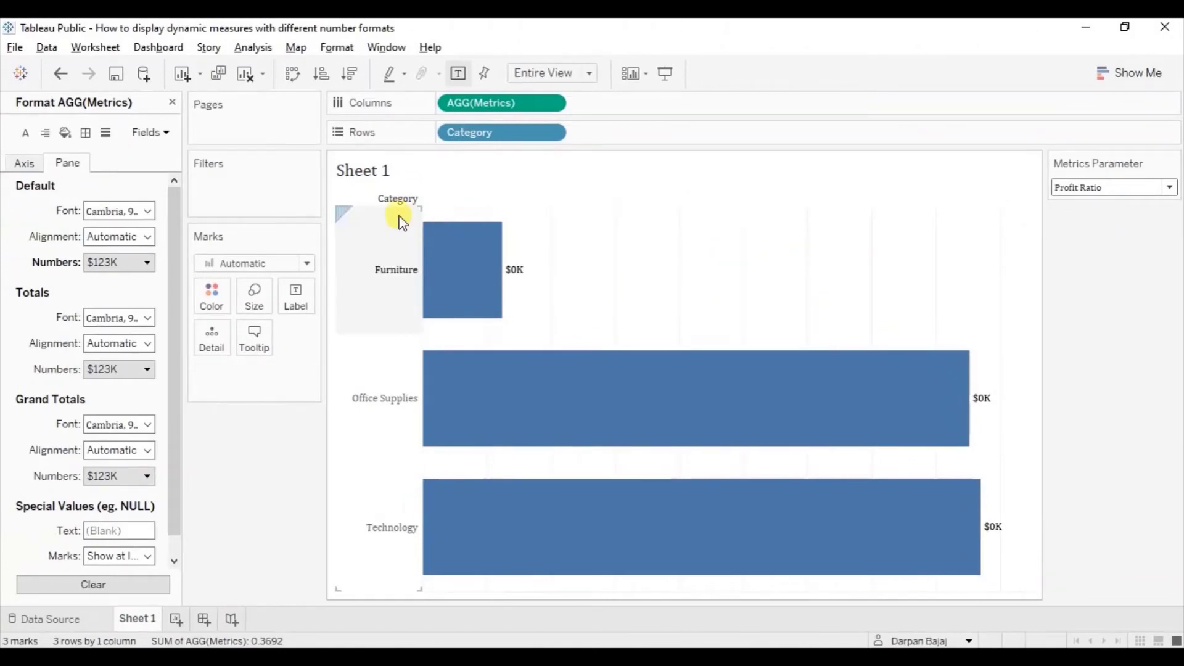
Close the Metrics formatting options and start a new calculated field named Profit Ratio Label.
click(172, 103)
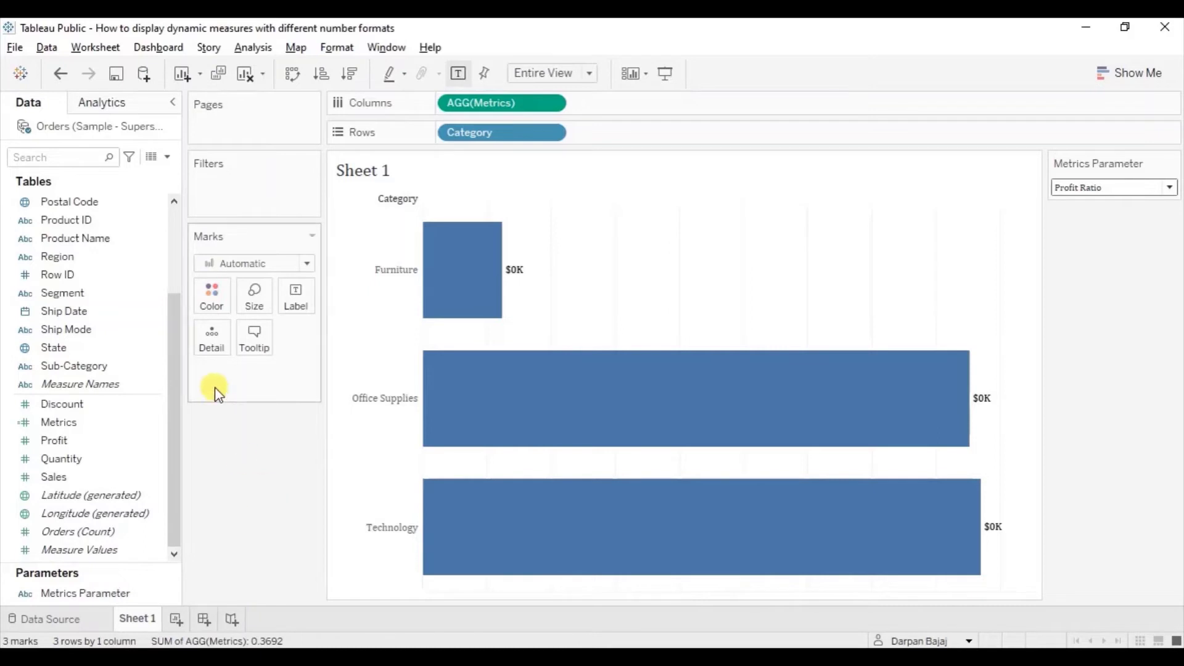
click(167, 159)
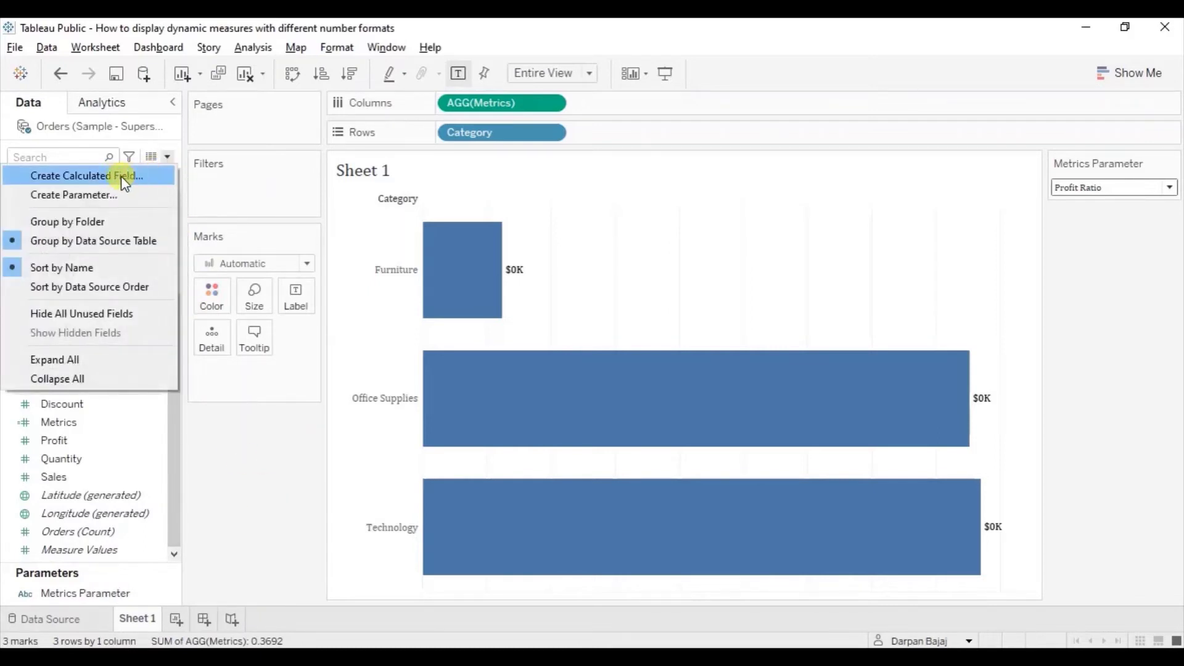
click(121, 176)
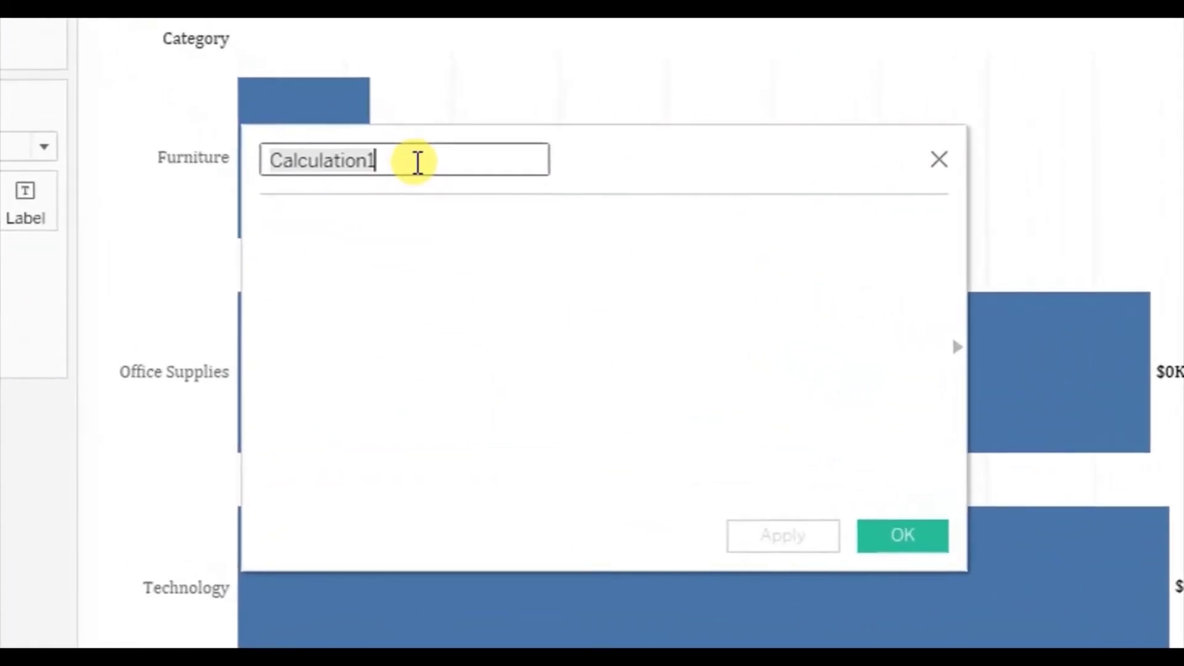
text(Profit Ratio Label)
click(412, 229)
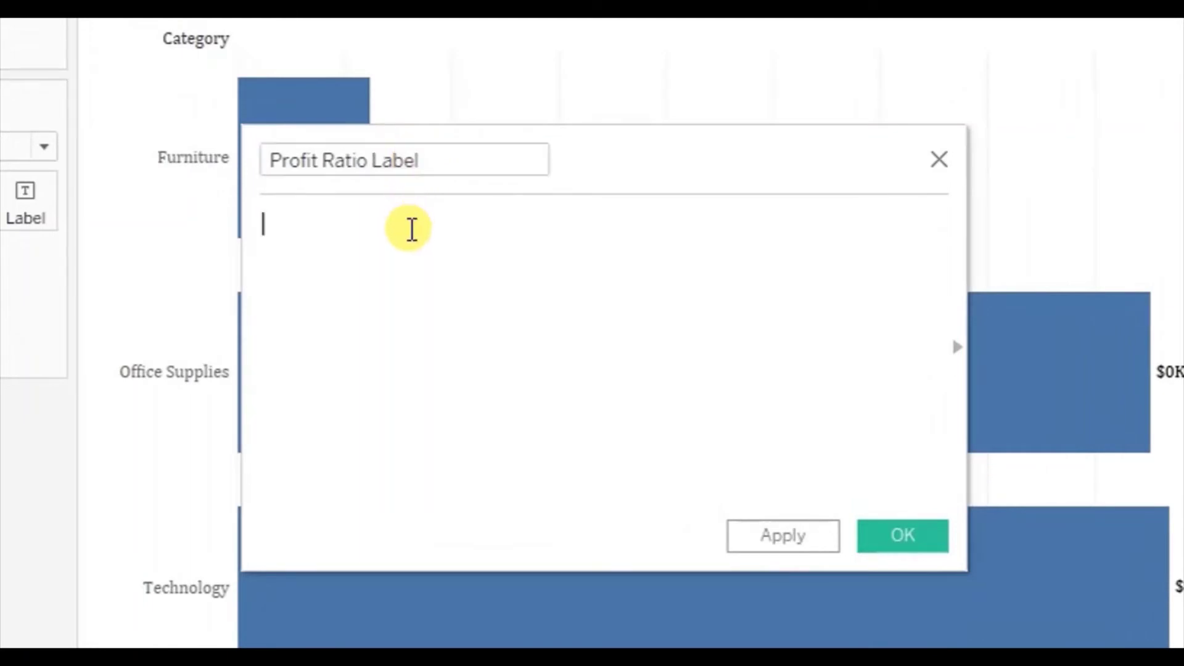
Begin the formula with an if condition testing whether [Metrics Parameter] equals 'Profit Ratio'.
text(if metr)
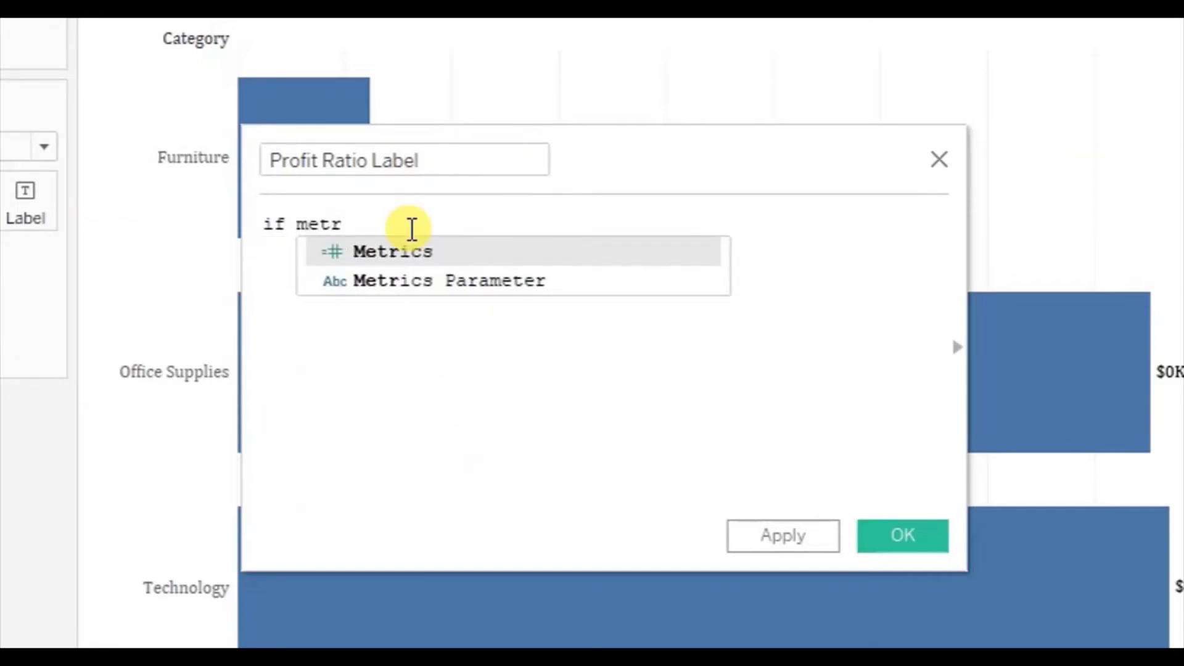
key(Down)
key(Return)
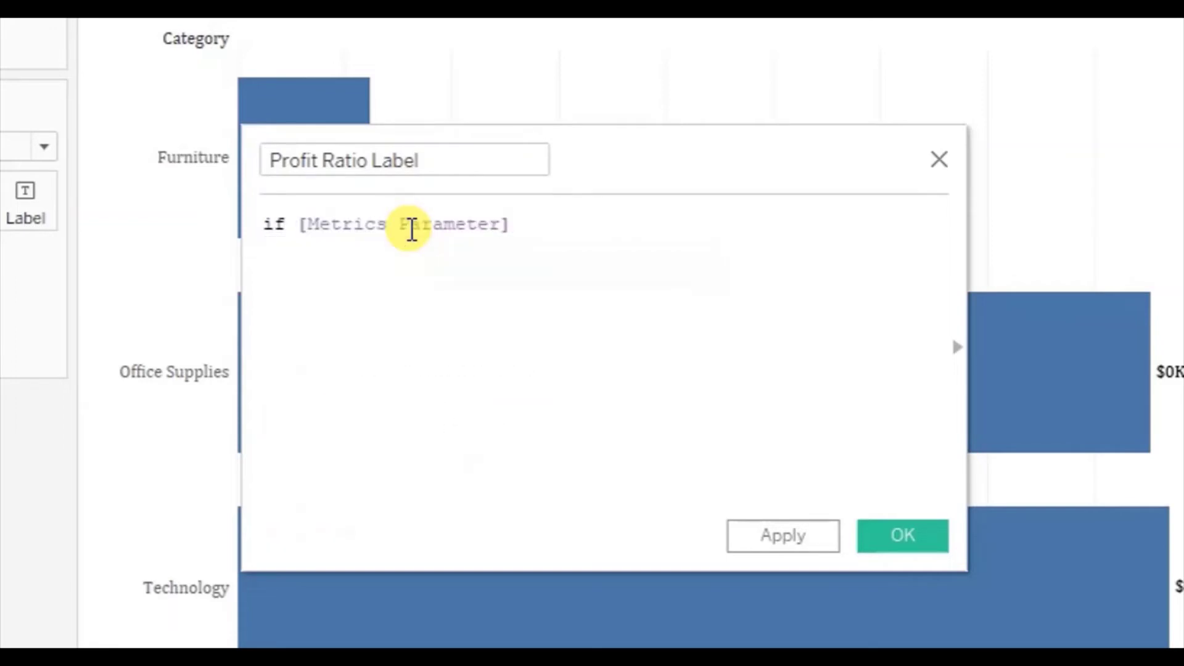
text(='Profit Ratio)
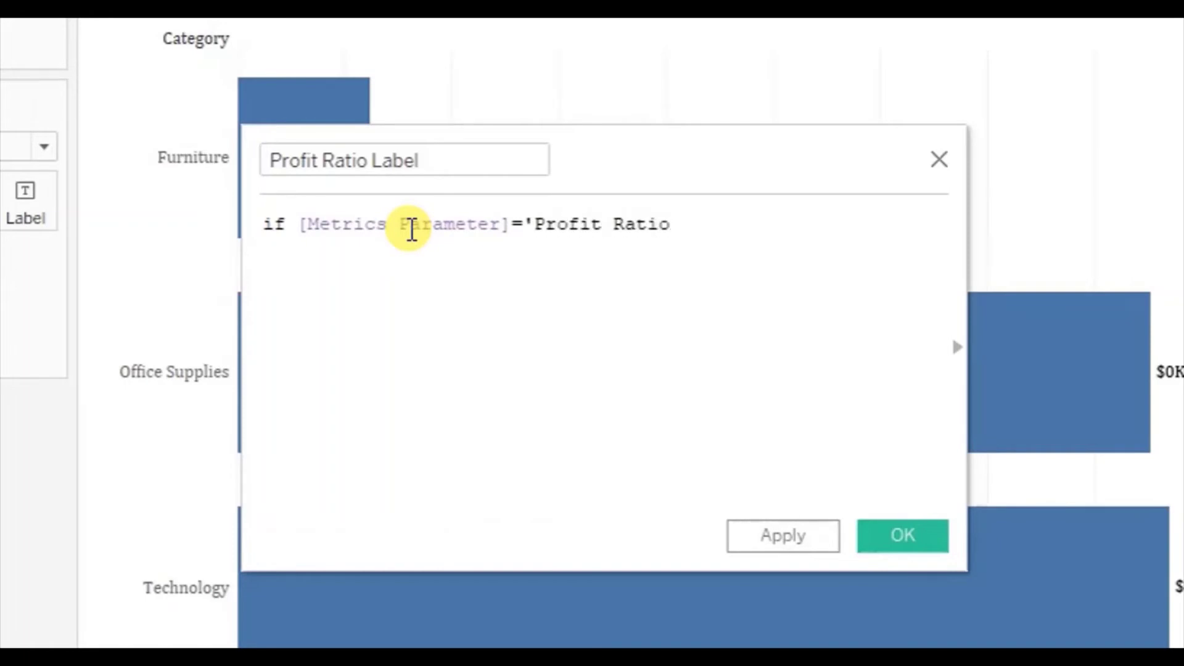
Complete the condition with a then branch that returns SUM([Profit])/SUM([Sales]).
text(' then SUM(prof)
key(Return)
key(Right)
text(/)
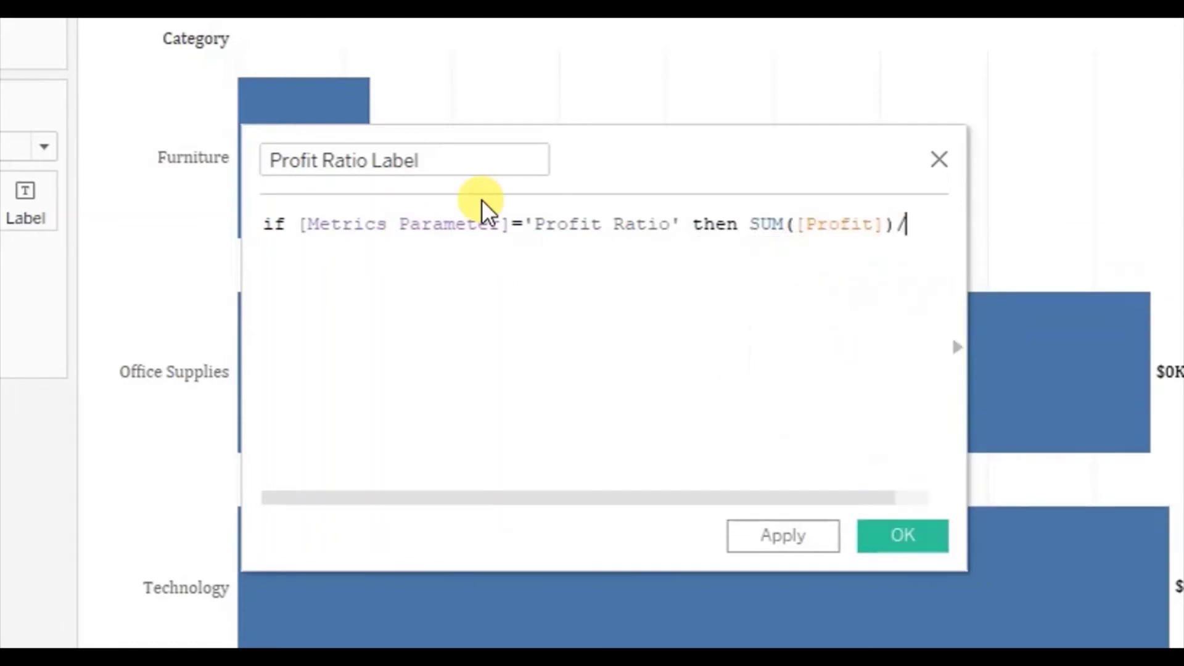
text(sum)
key(Return)
text(sales)
key(Return)
key(Right)
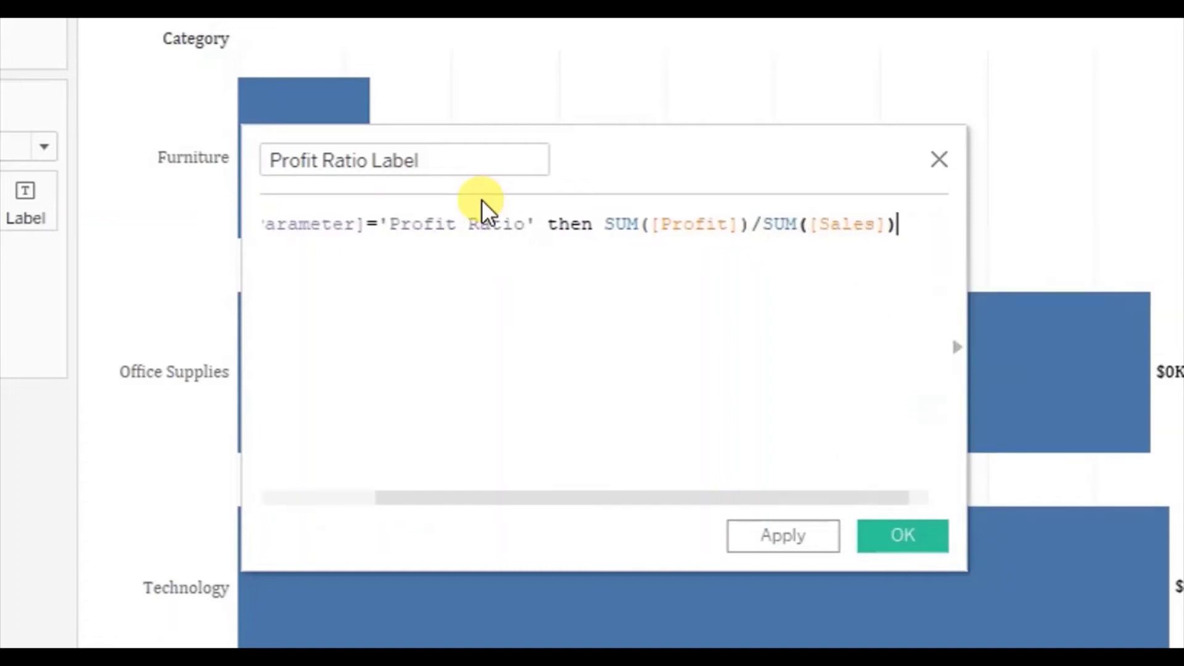
Close the if statement with end on a new line and save the calculated field.
key(Return)
text(end)
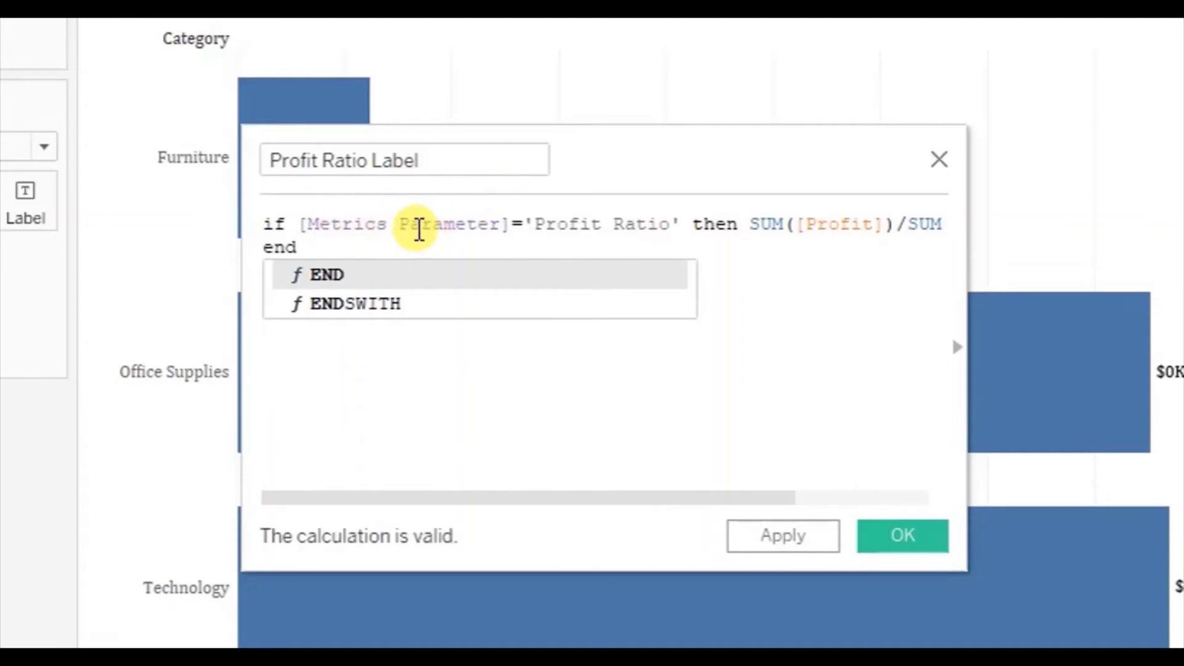
key(Escape)
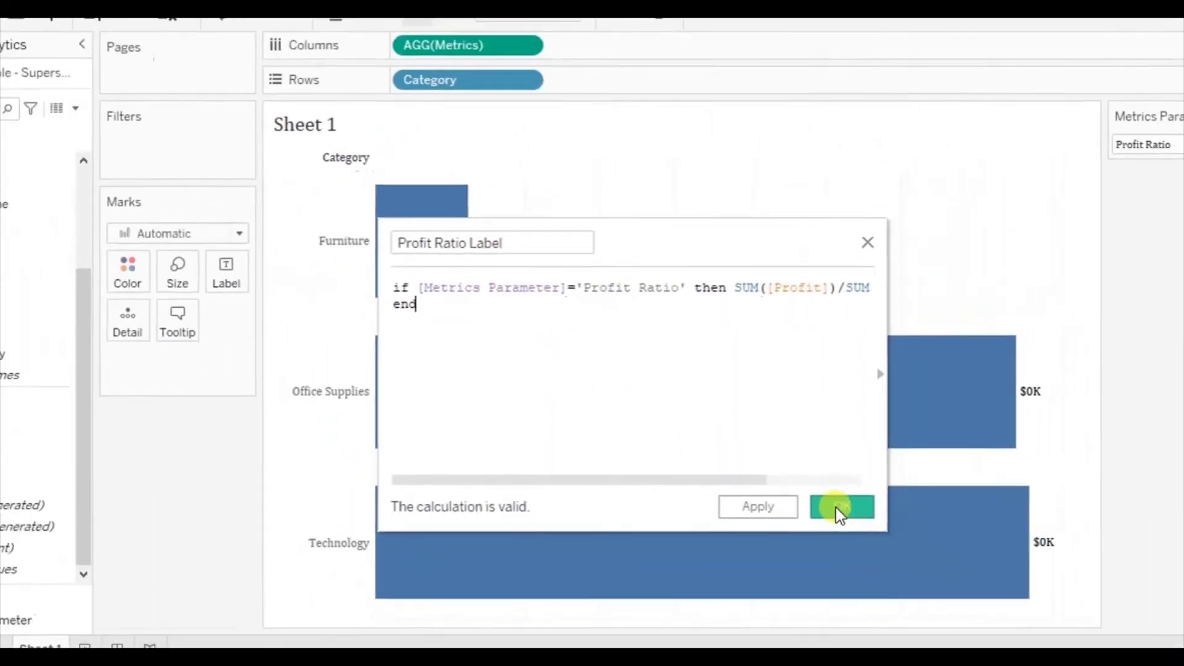
click(897, 536)
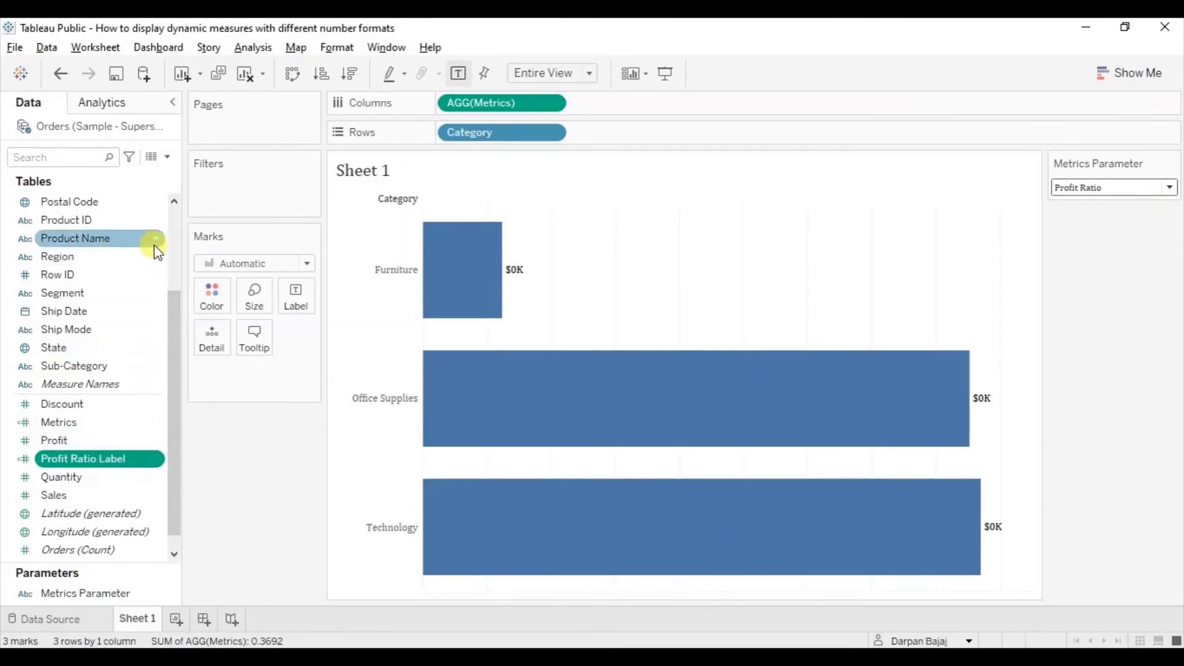
Duplicate the Profit Ratio Label calculated field and rename the copy as Profit-Sales Label in its calculation editor.
right_click(156, 464)
click(223, 194)
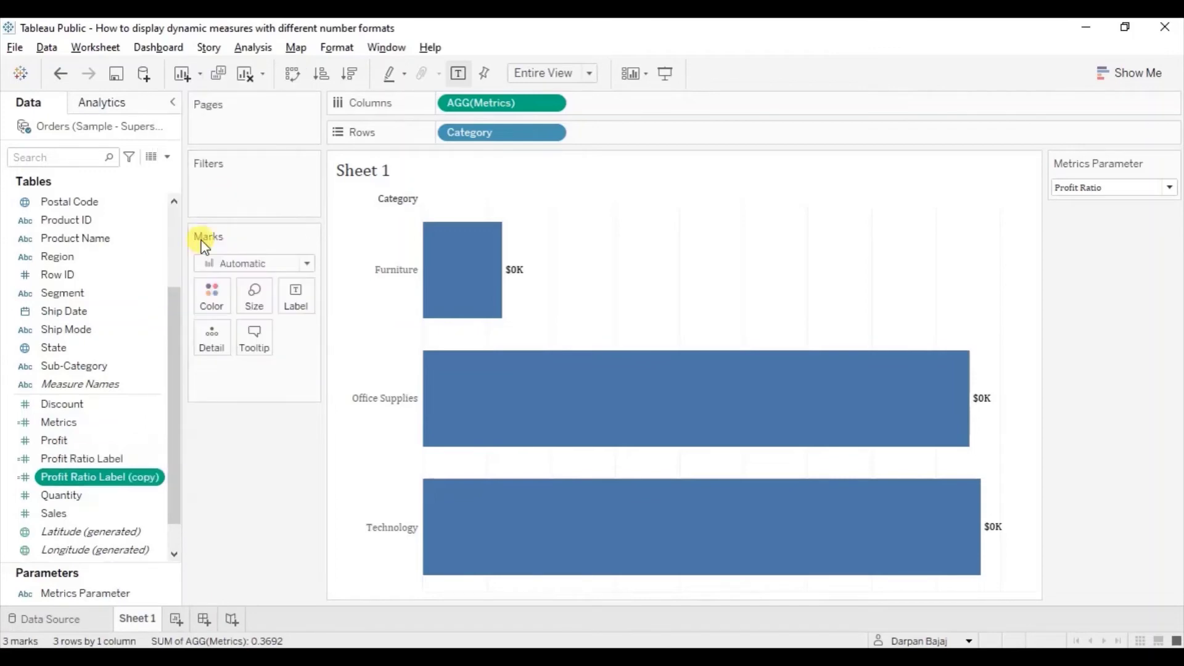
right_click(155, 485)
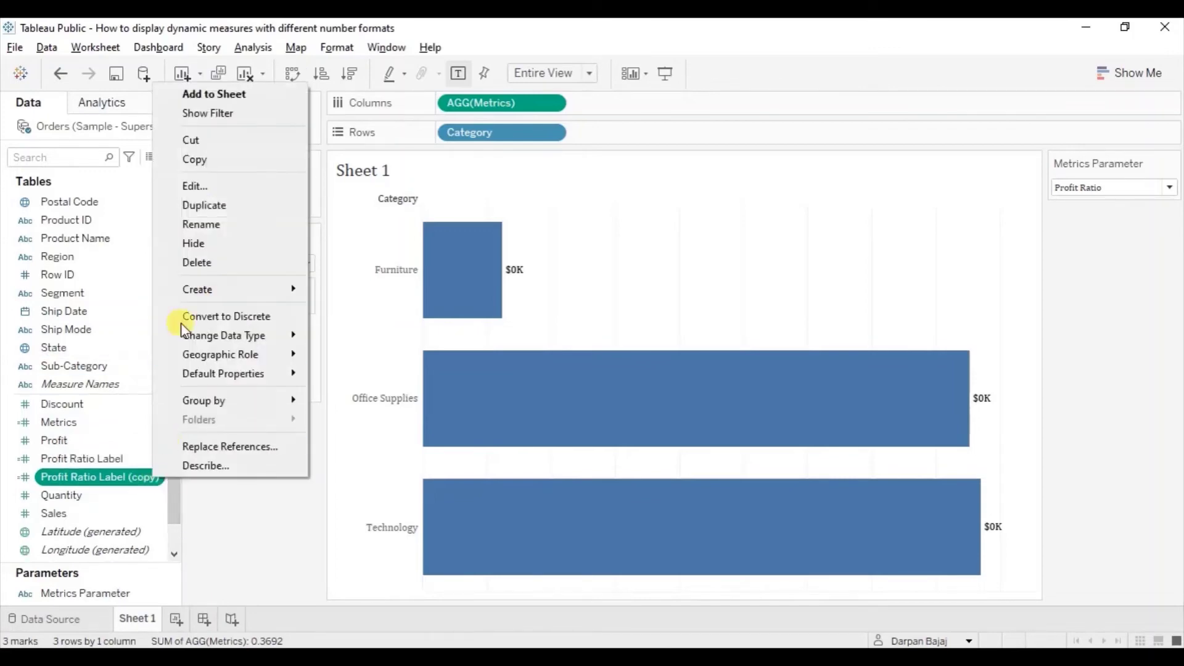
click(205, 188)
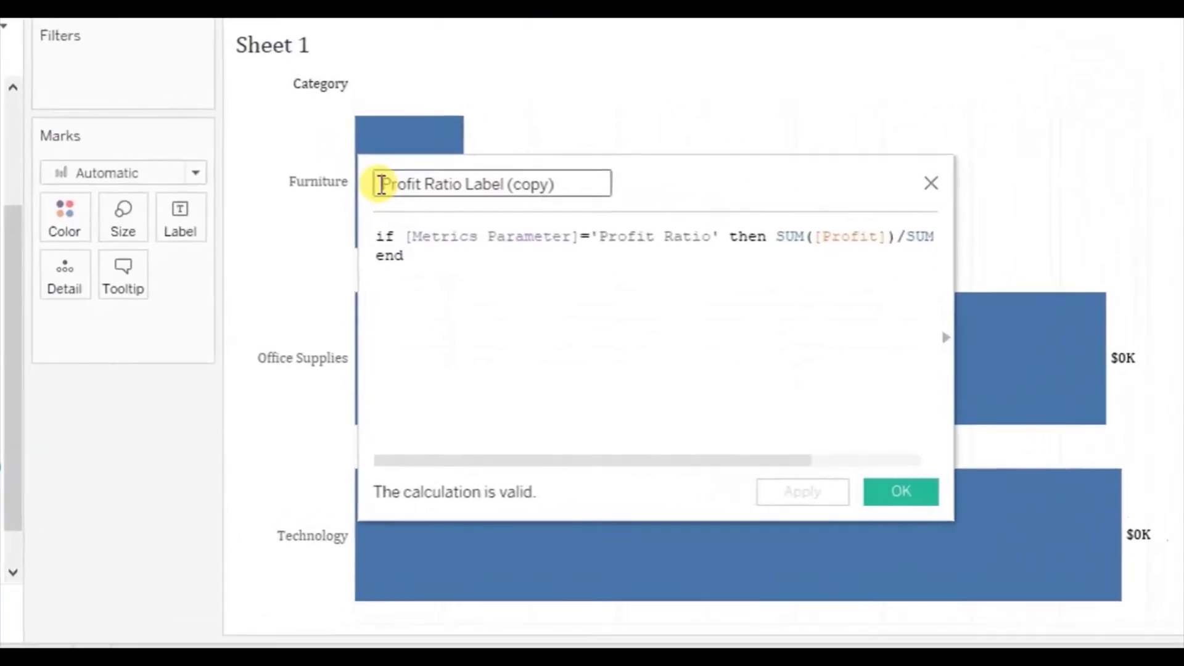
drag(442, 266, 591, 269)
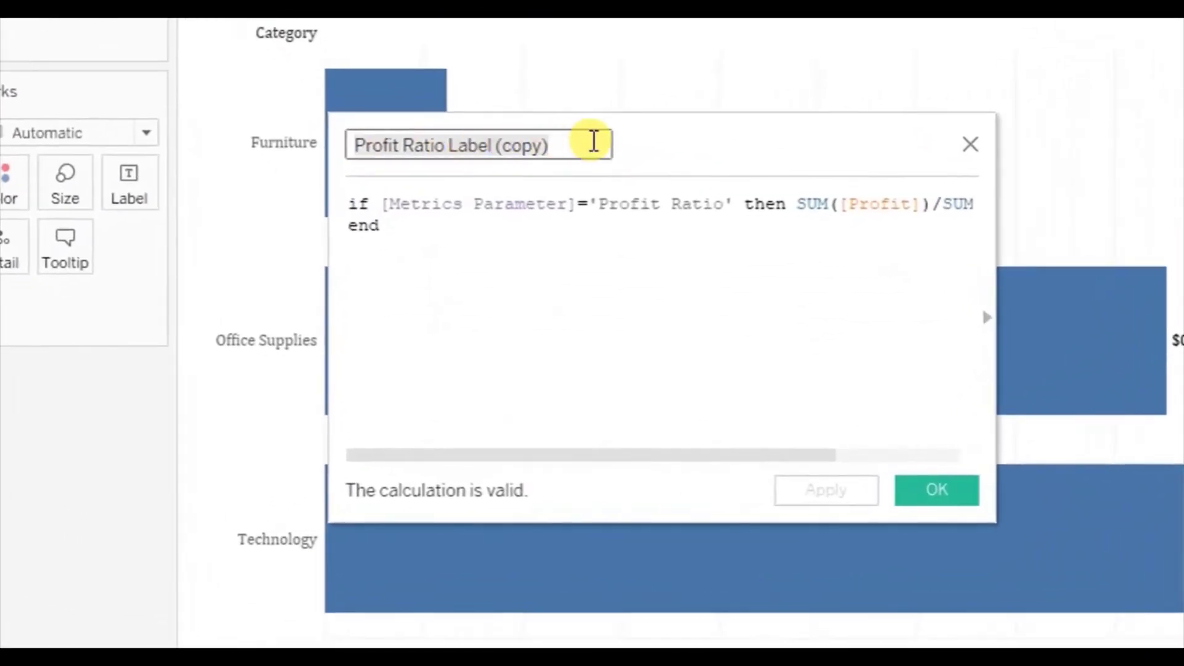
text(Profit-Sales)
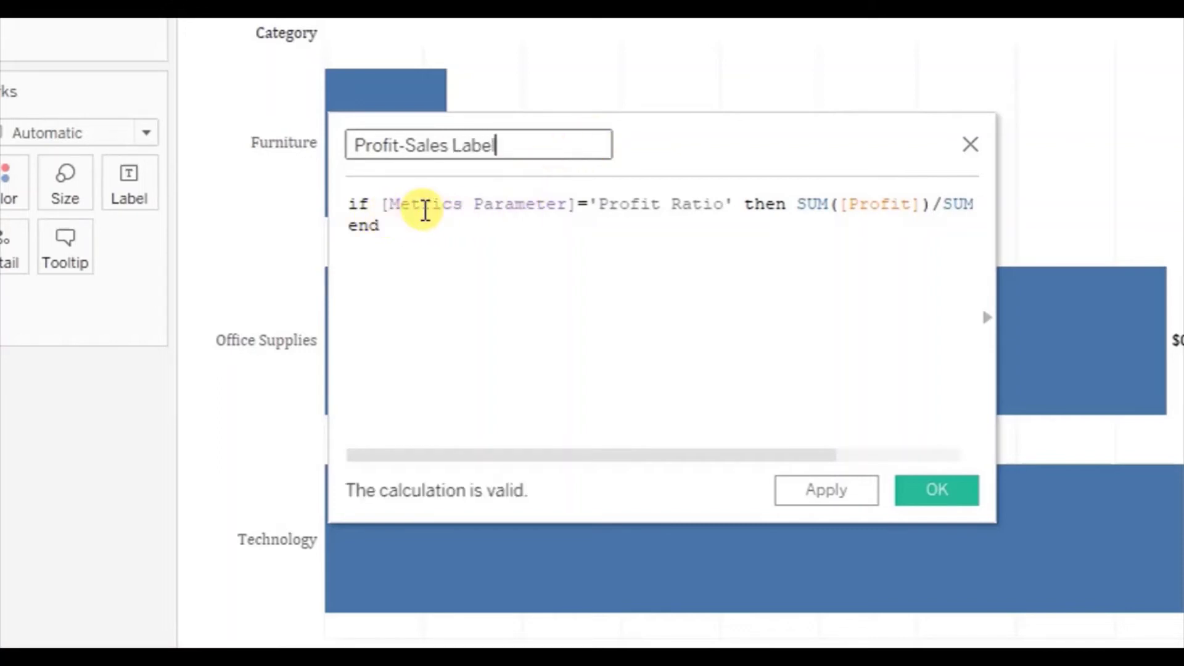
Change the if branch to test for 'Profit' and return only SUM([Profit]), removing the division by SUM([Sales]).
click(665, 203)
drag(667, 202, 724, 202)
key(BackSpace)
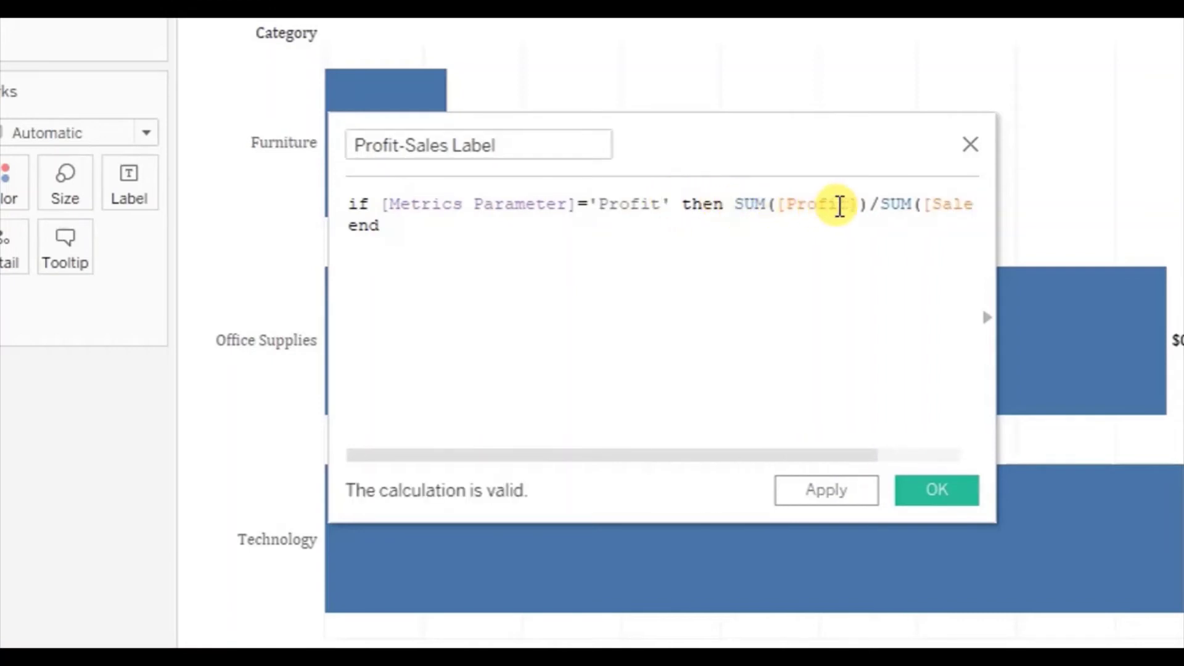
drag(870, 204, 983, 201)
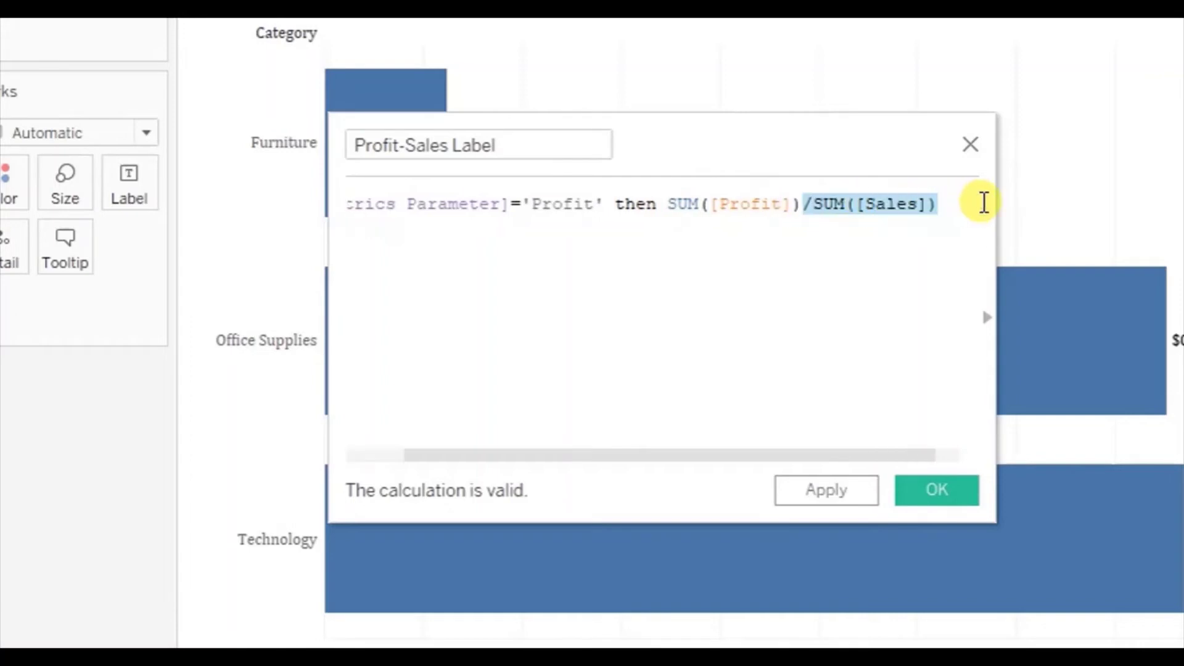
key(BackSpace)
Add an ELSEIF line before end that tests whether [Metrics Parameter] equals 'Sales', followed by then.
key(Return)
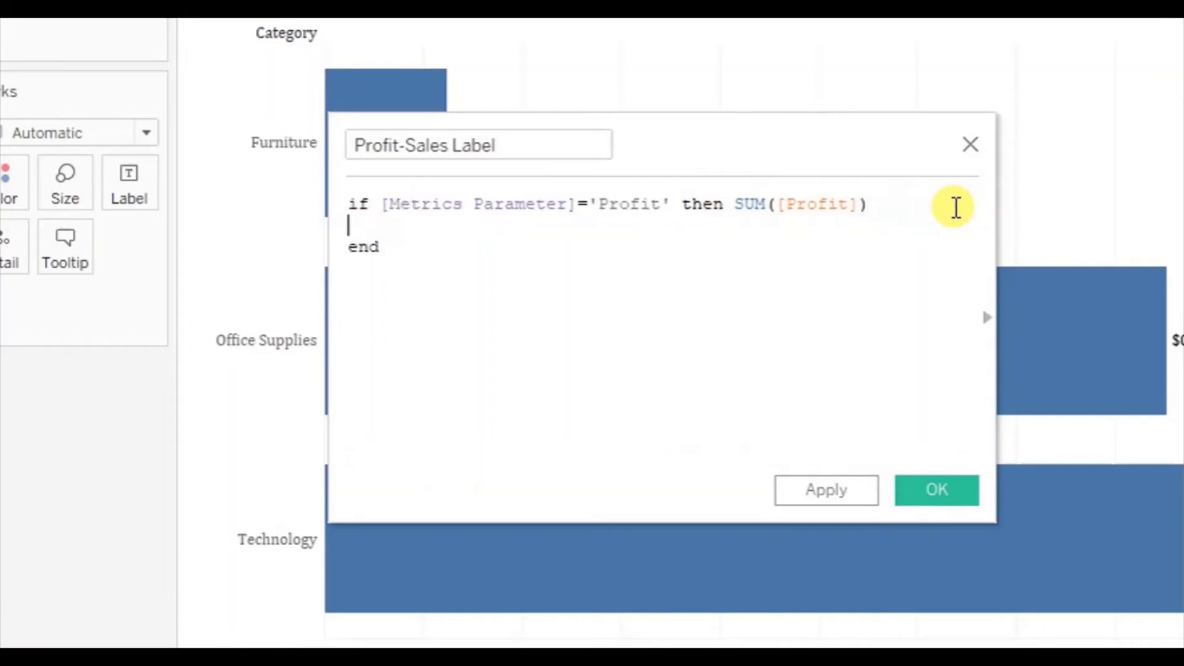
text(elsei)
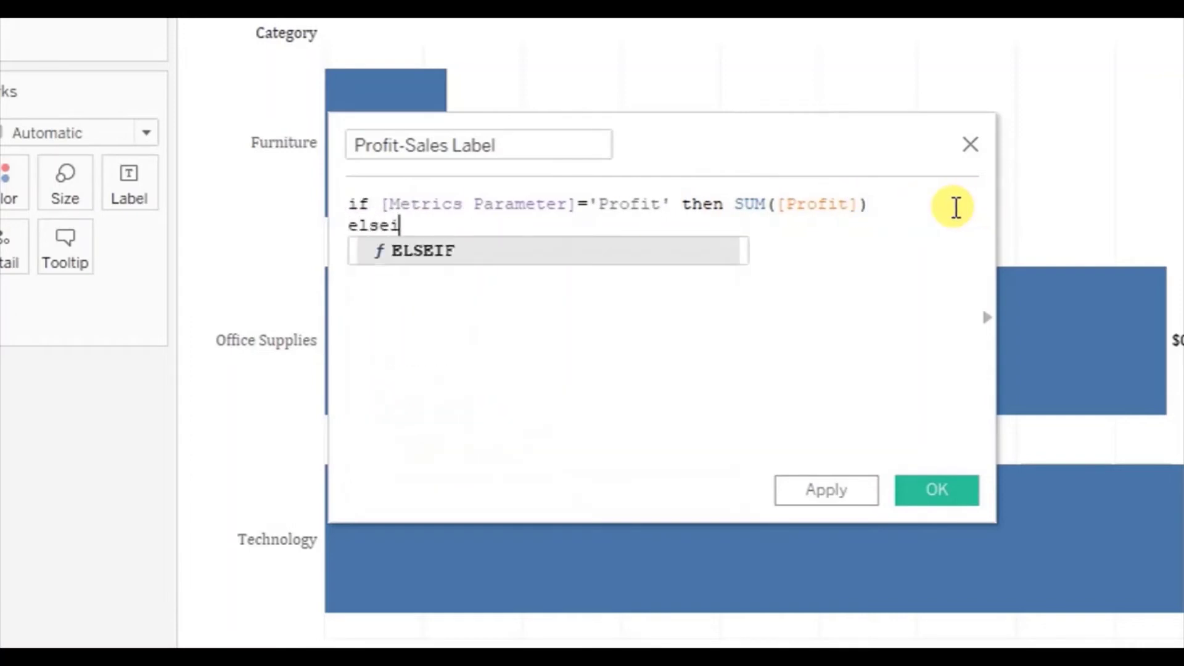
key(Return)
text(metric)
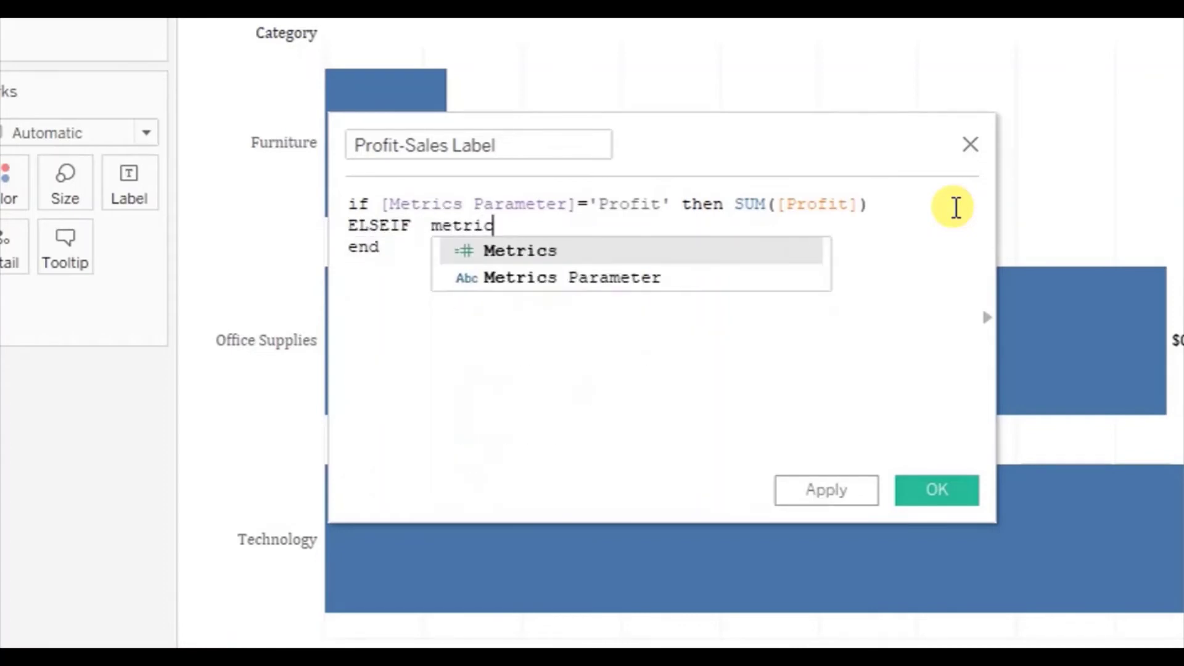
key(Return)
key(BackSpace)
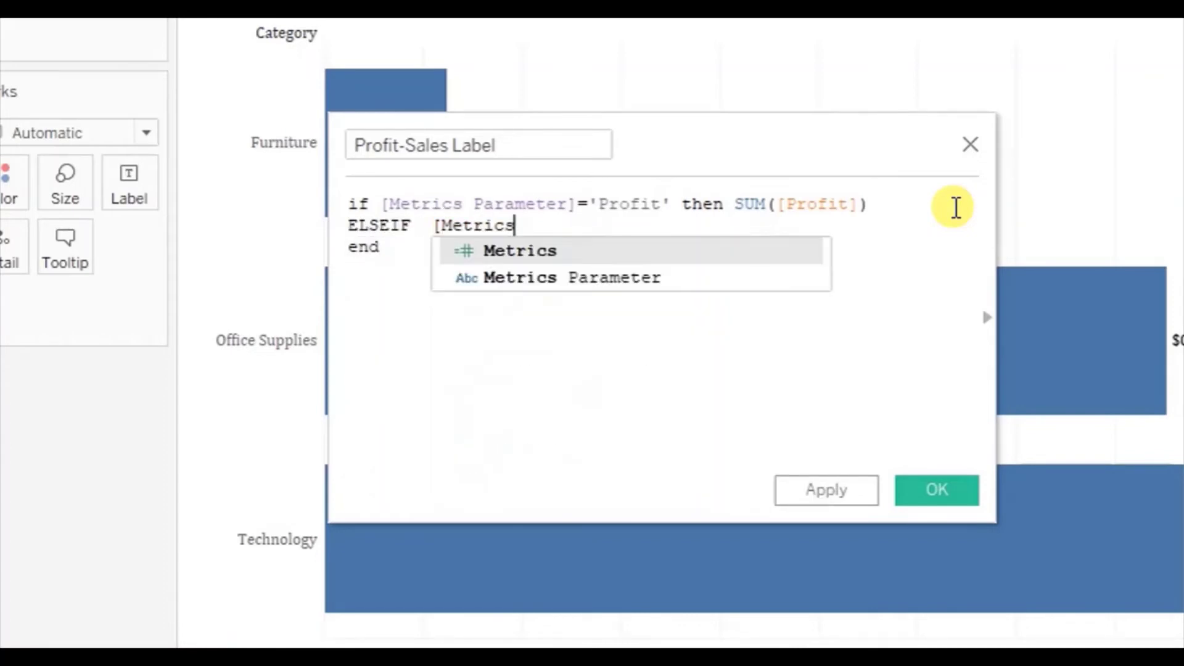
key(Down)
key(Return)
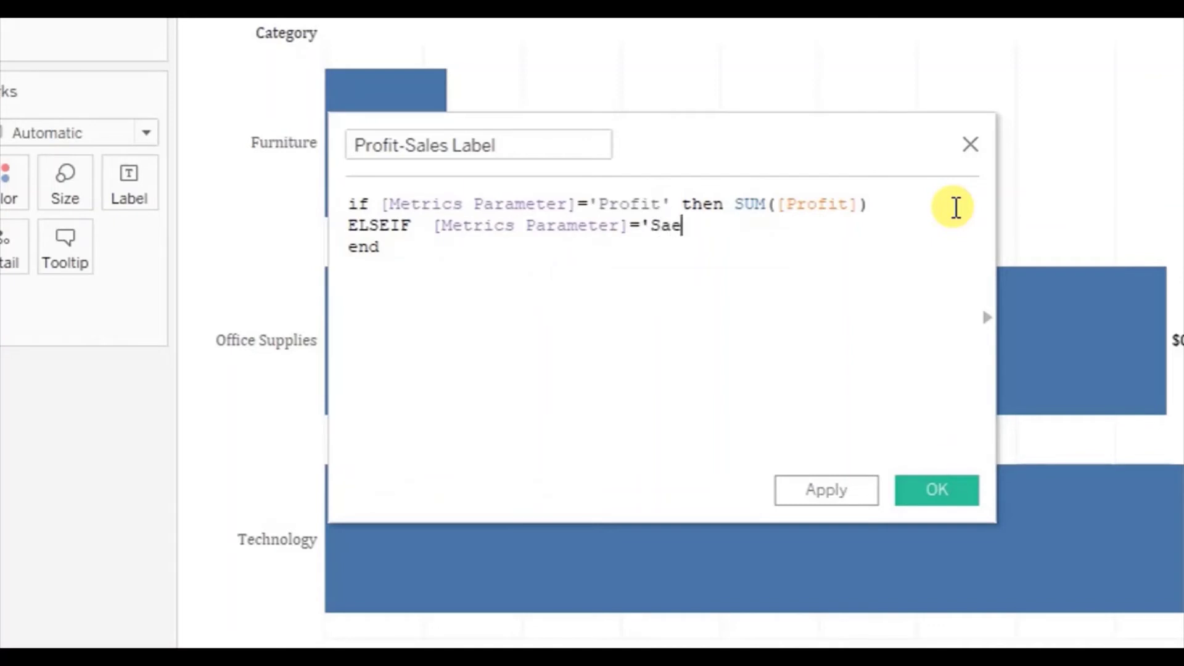
text(='Sales' then )
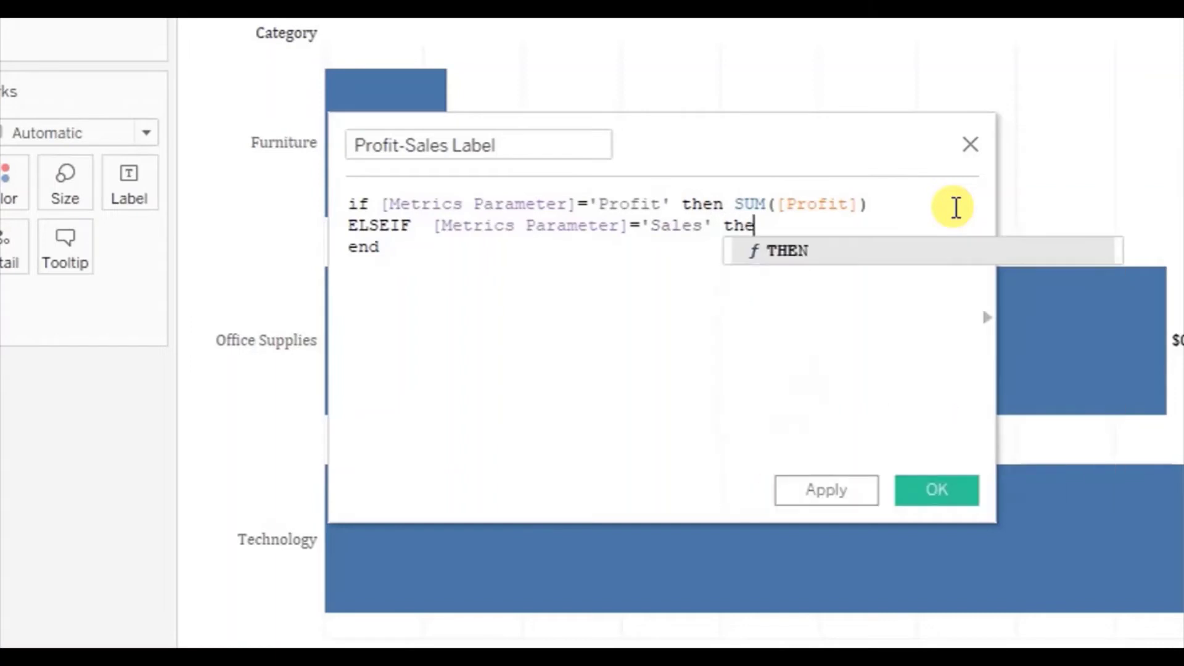
Complete the ELSEIF branch so it returns SUM([Sales]) and save the Profit-Sales Label calculated field.
text(sum)
key(Return)
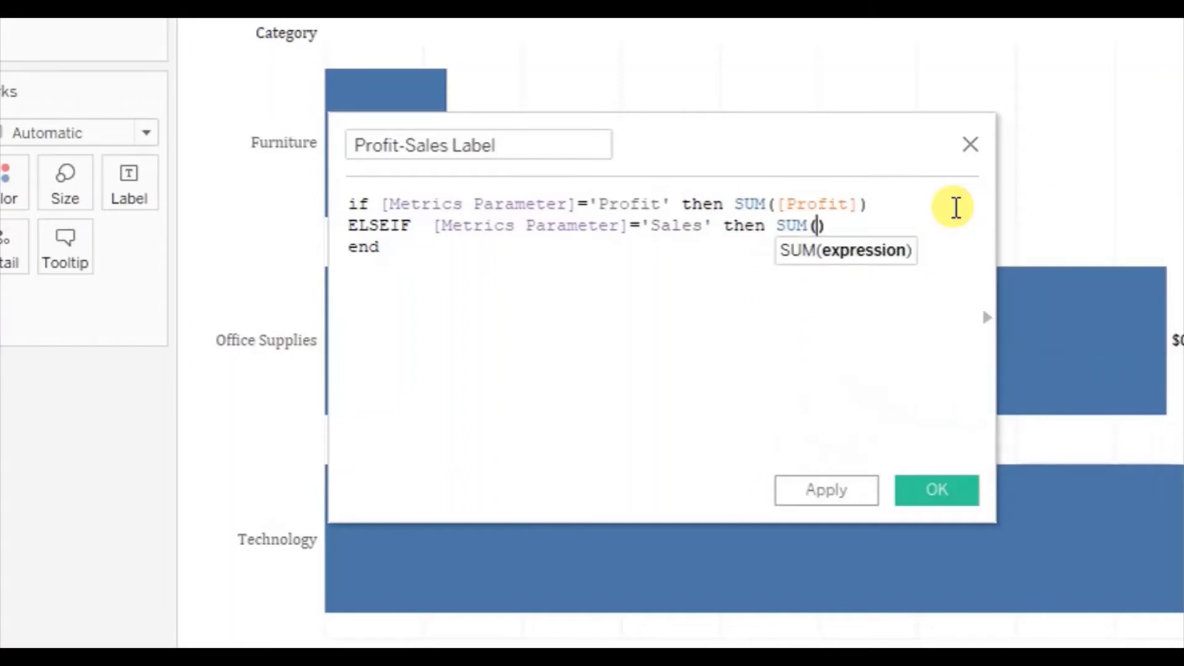
text(sae)
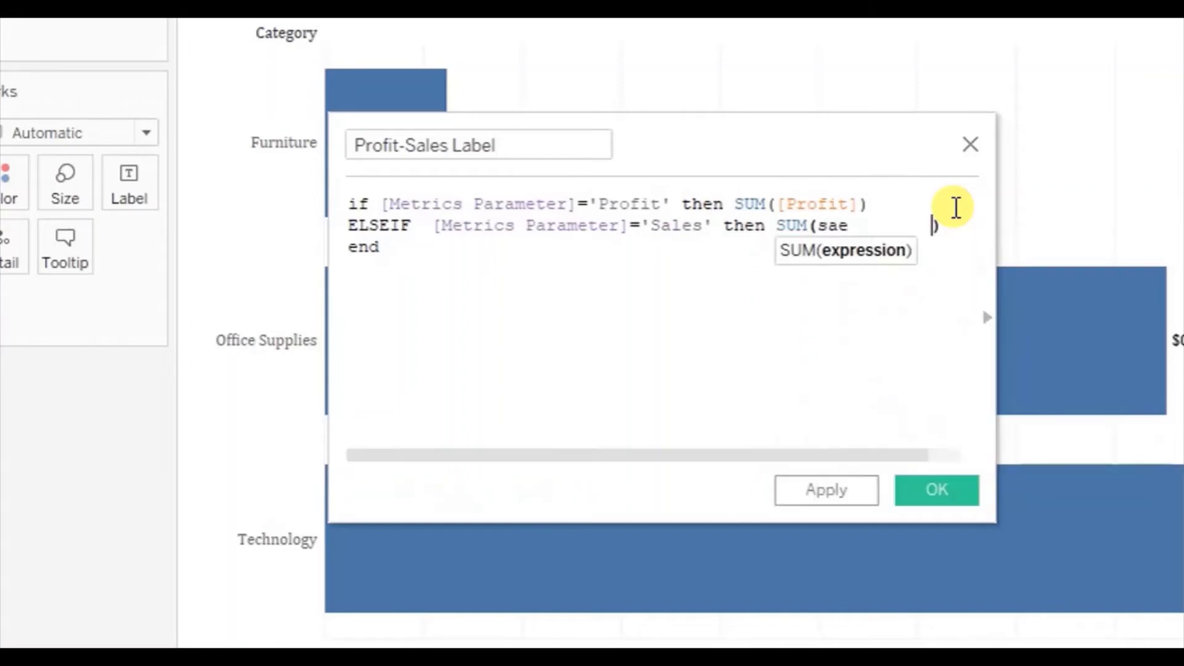
key(BackSpace)
key(BackSpace)
key(BackSpace)
key(BackSpace)
key(BackSpace)
key(BackSpace)
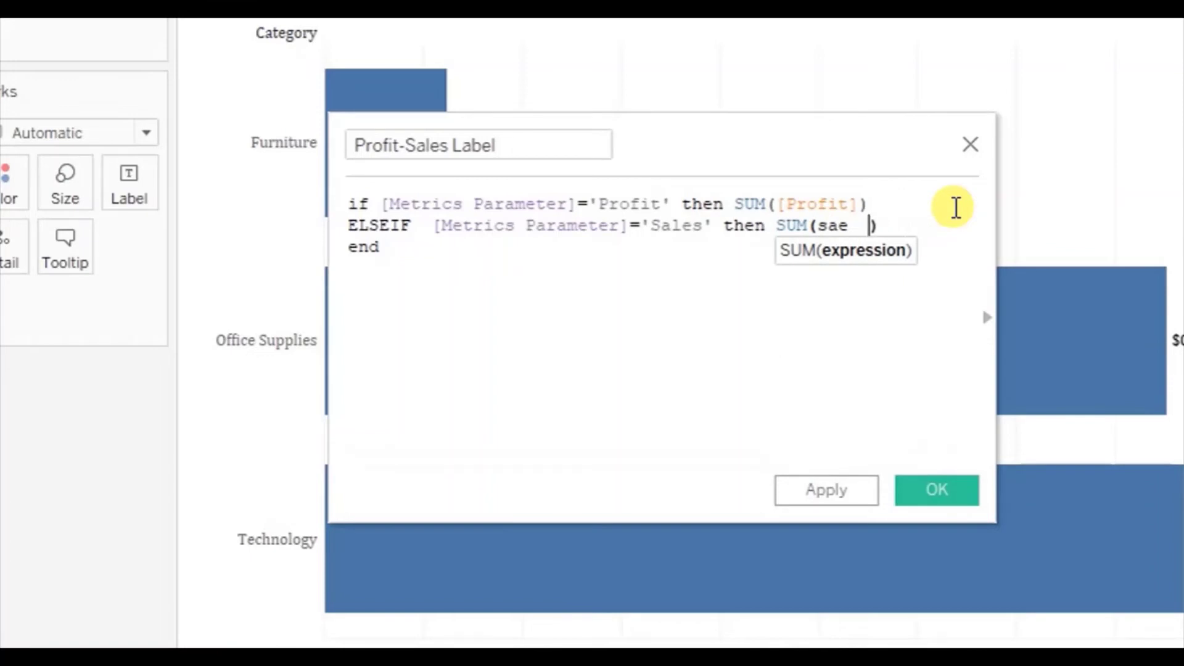
key(BackSpace)
key(Return)
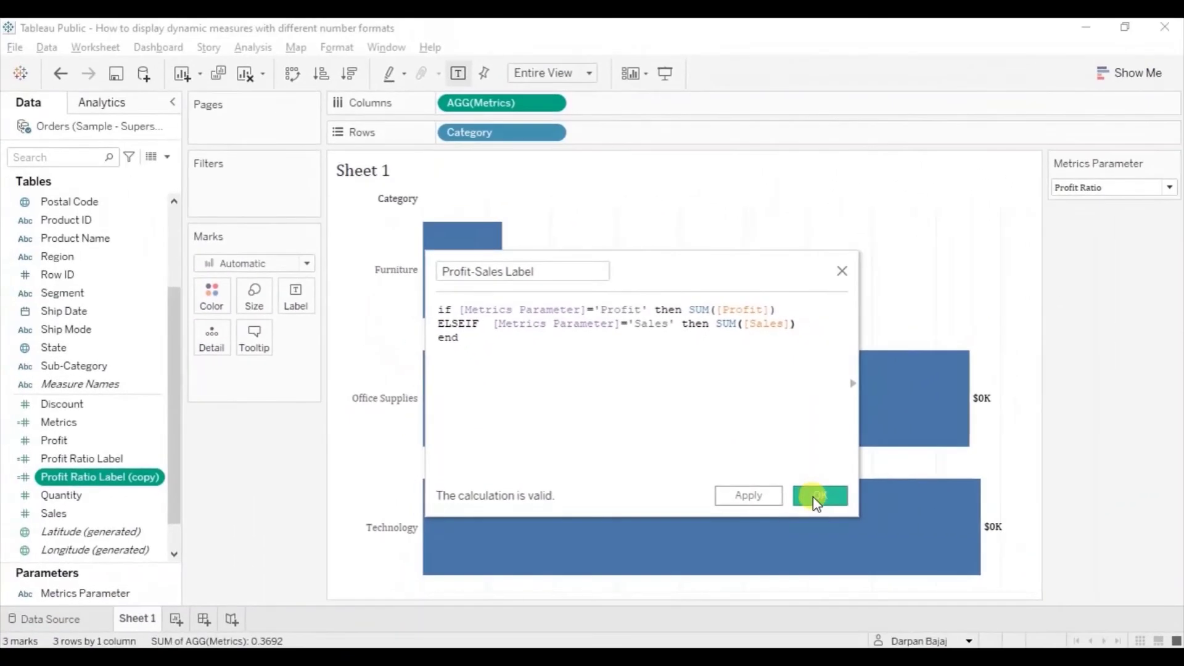
click(813, 497)
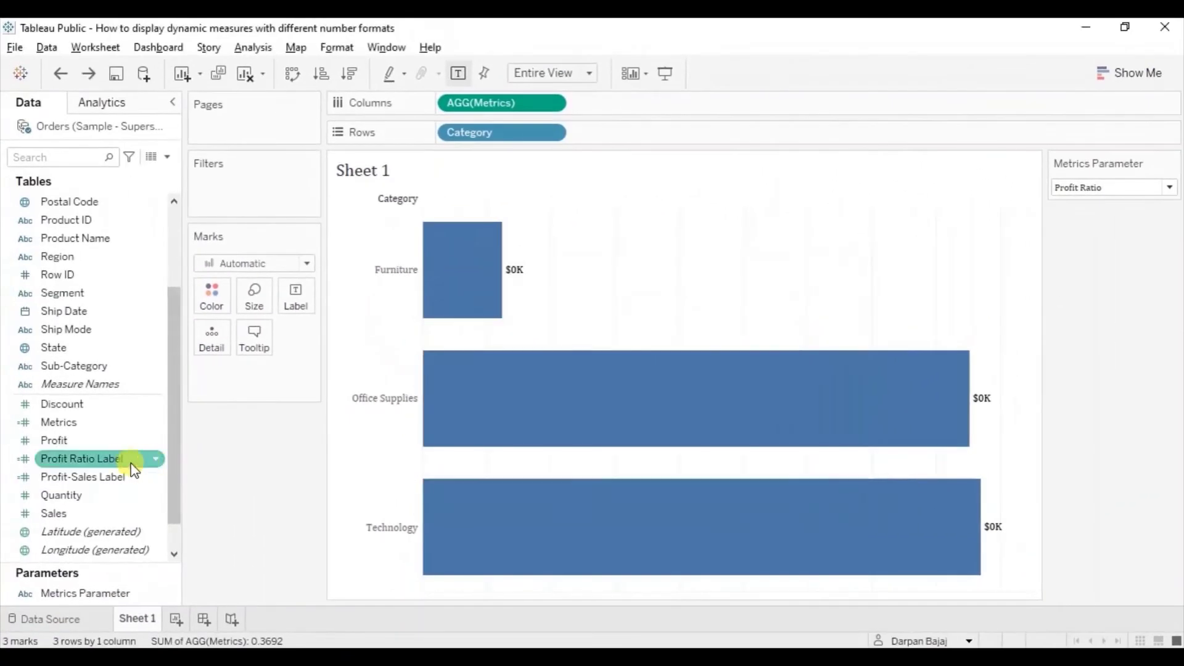
Add the Profit Ratio Label and Profit-Sales Label fields together as labels on the bars.
click(102, 457)
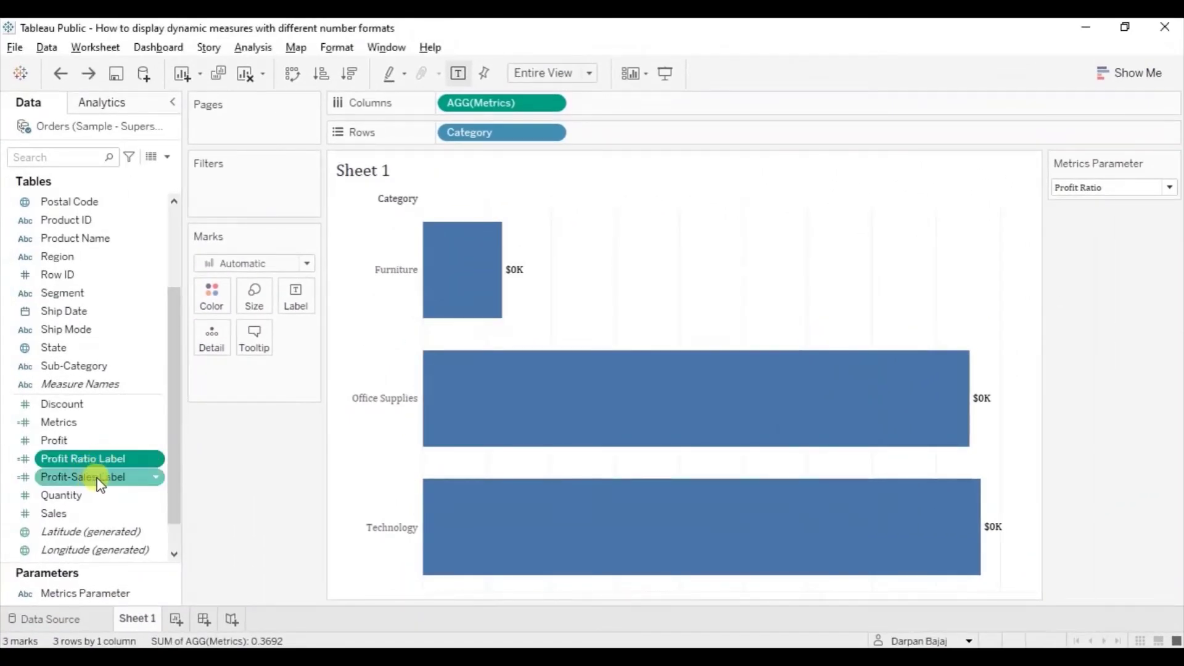
ctrl+click(97, 481)
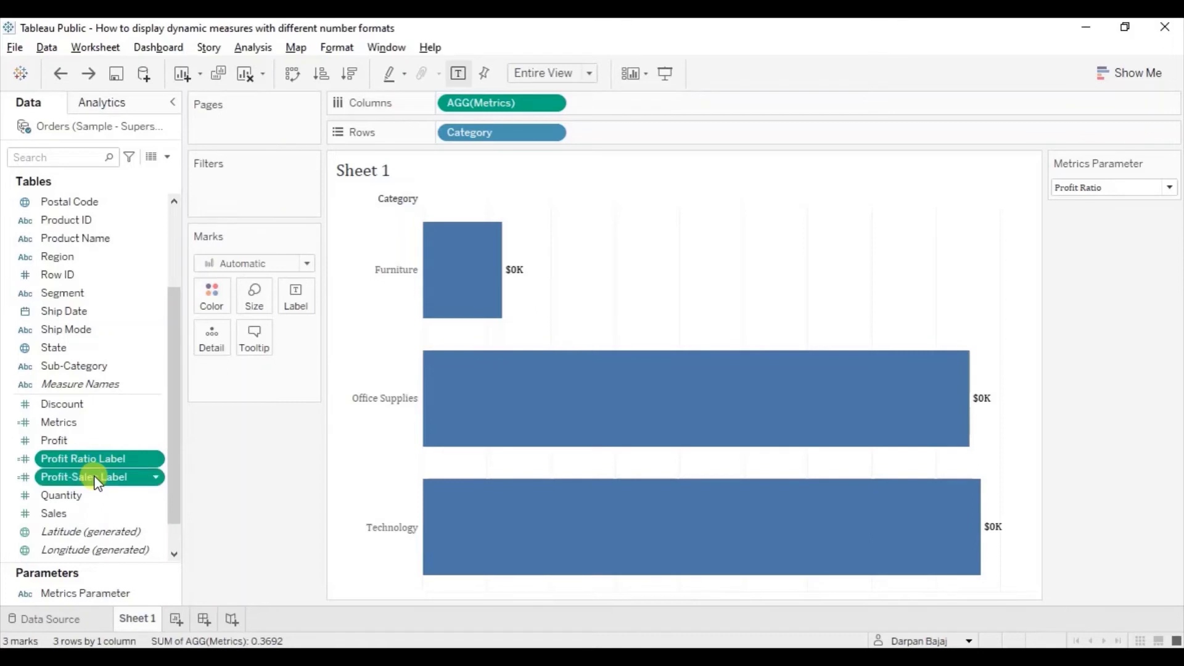
drag(97, 481, 302, 295)
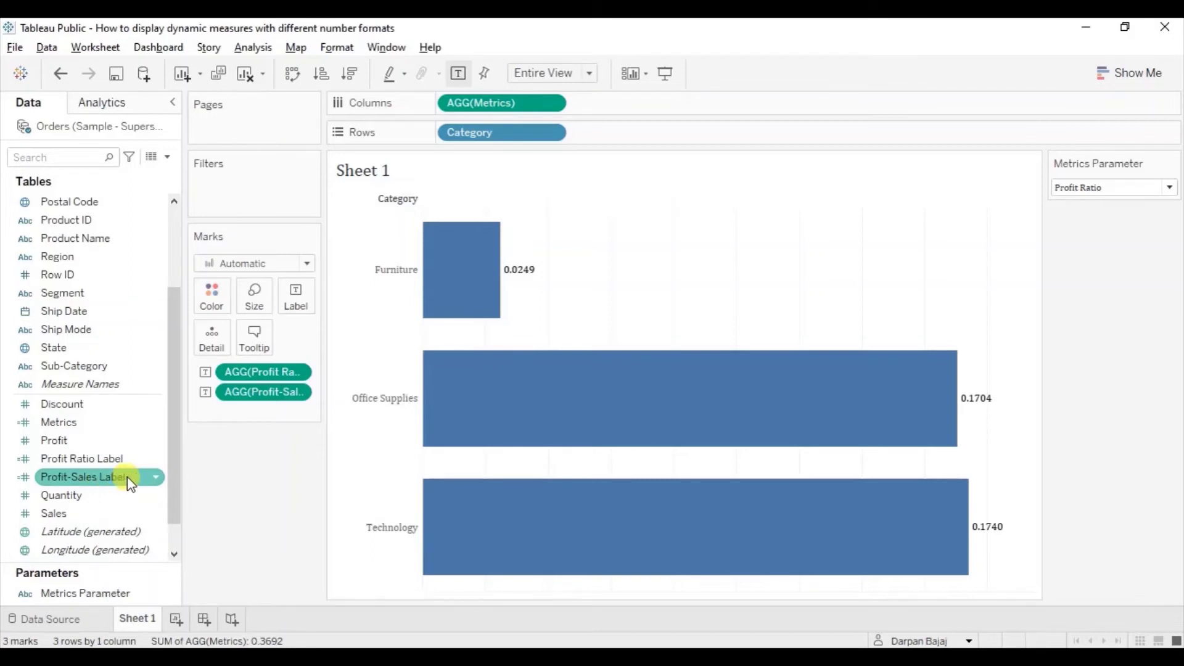
Set the default number format of Profit-Sales Label to Currency (Custom) with the prefix $.
click(159, 480)
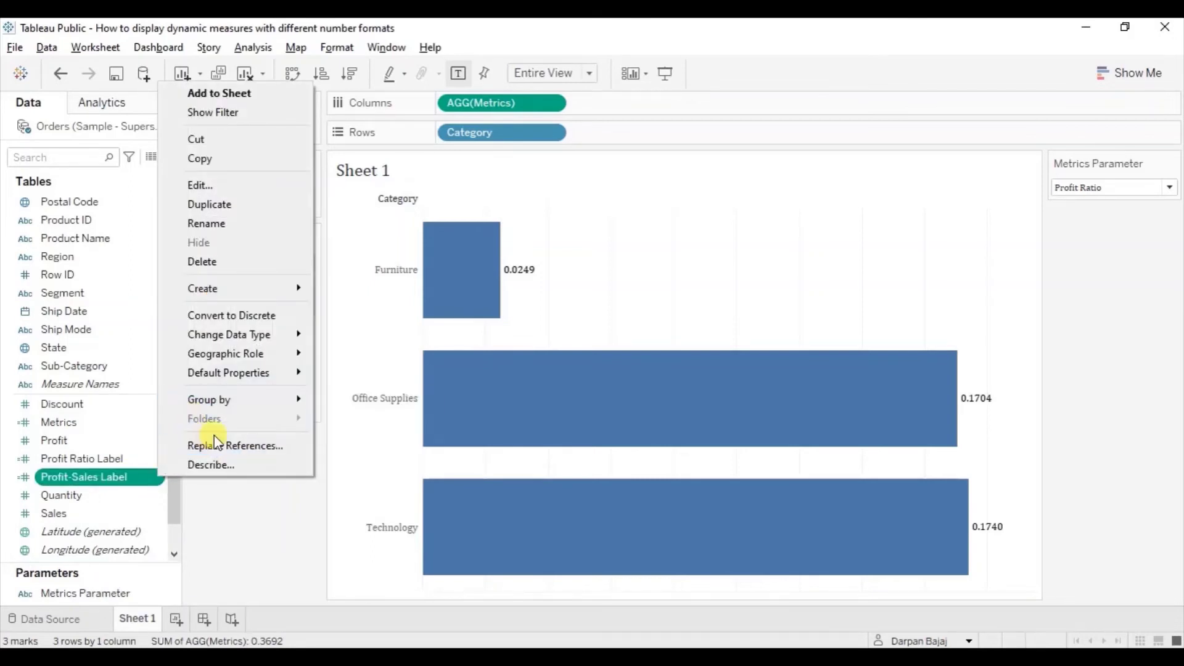
mouse_move(289, 377)
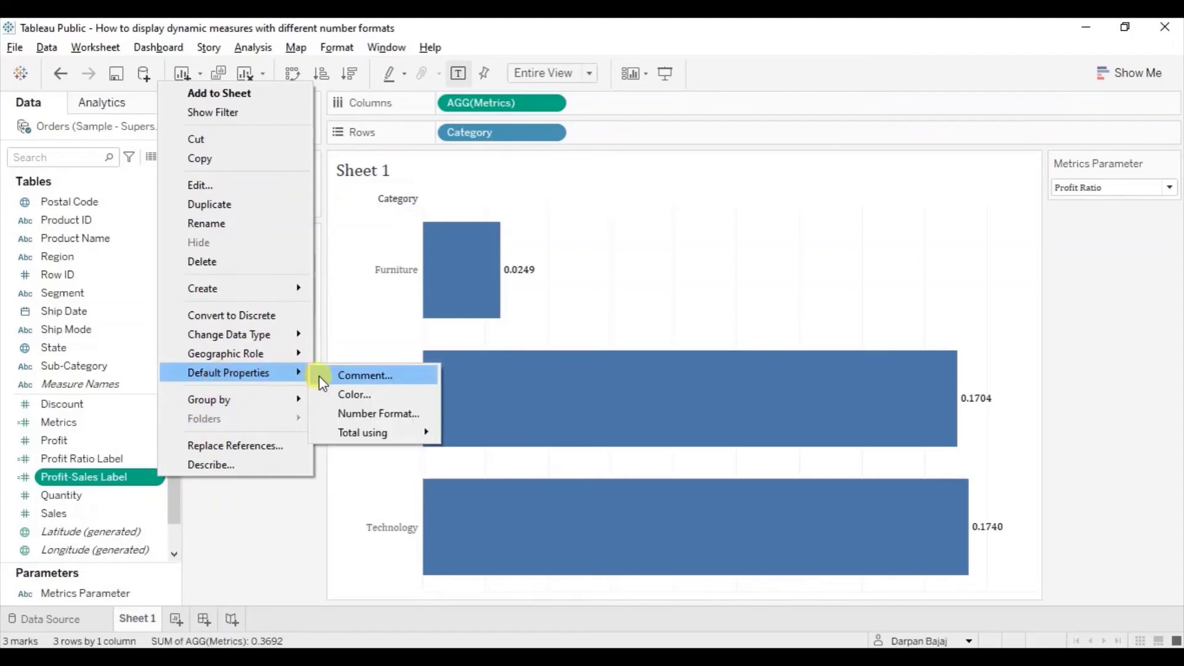
click(370, 414)
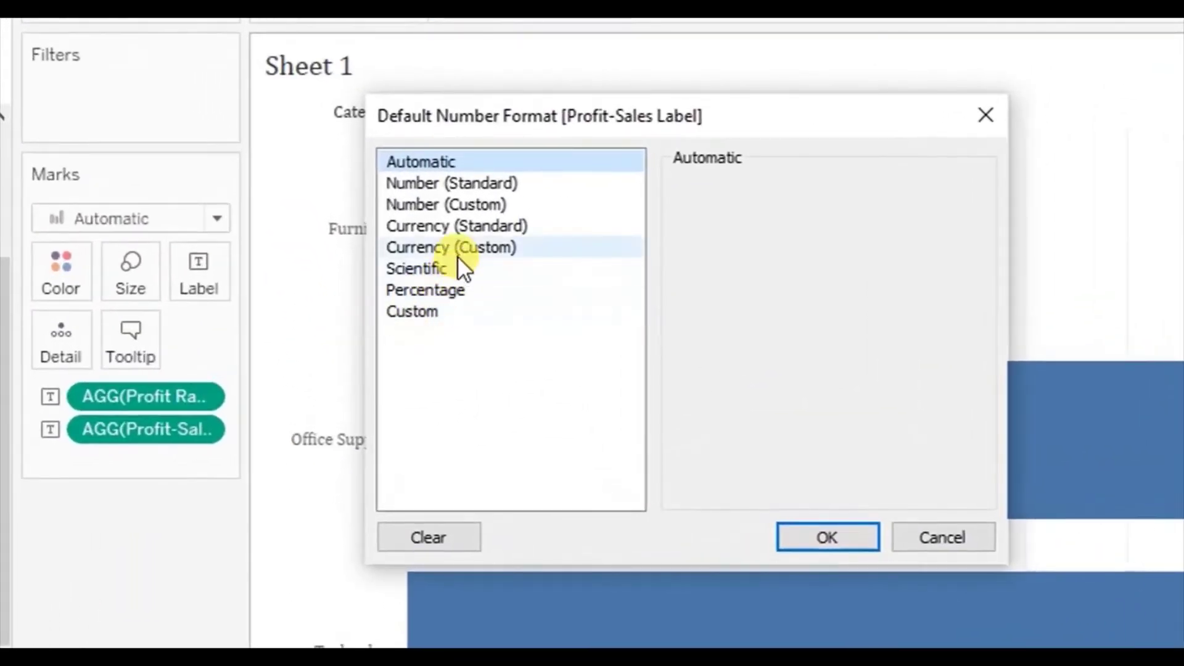
click(464, 248)
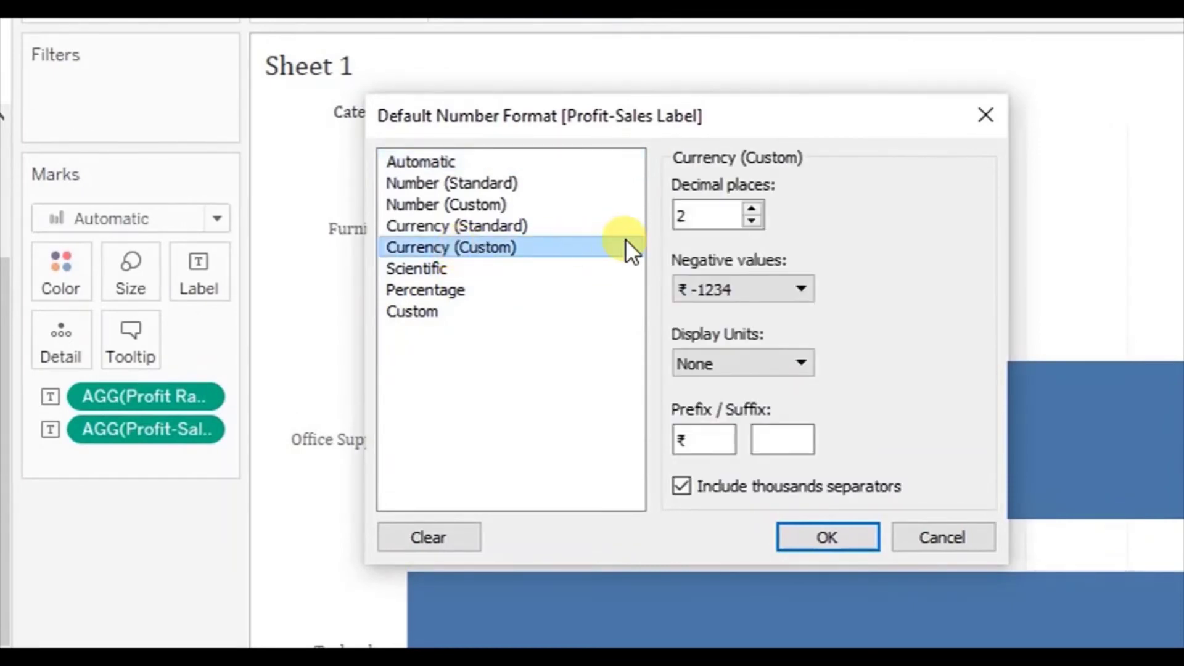
drag(682, 444, 738, 446)
text($)
Set the currency format to 0 decimal places with display units in Thousands (K) and apply it.
click(682, 215)
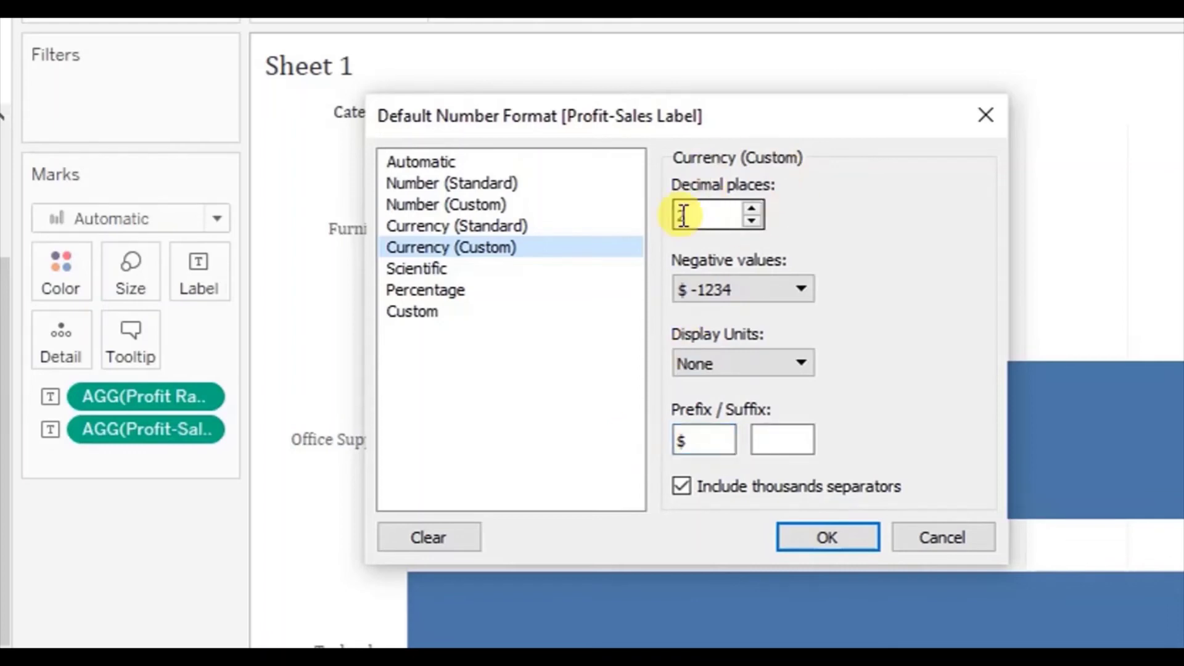
click(751, 220)
click(751, 220)
click(768, 365)
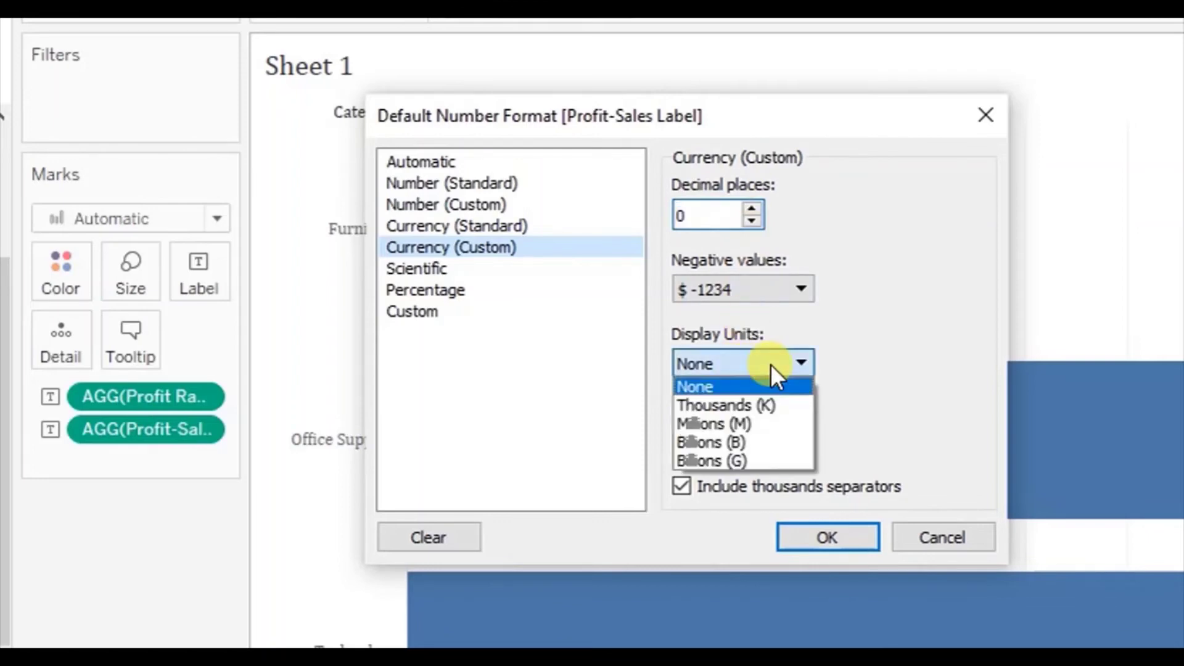
click(738, 404)
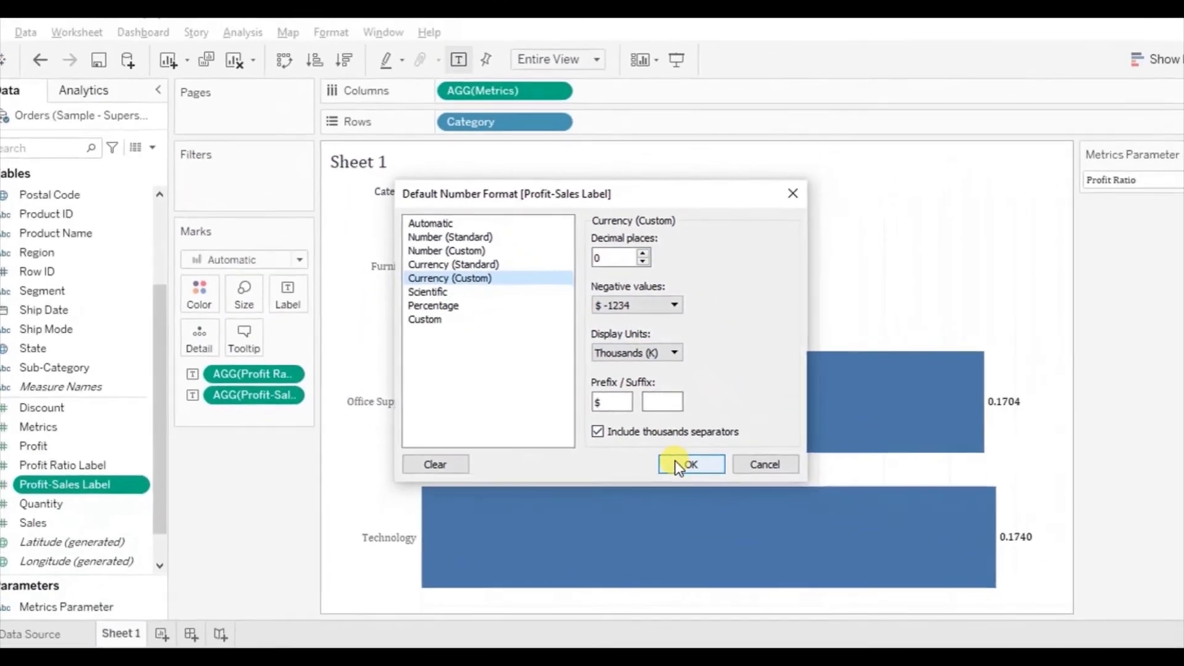
click(675, 463)
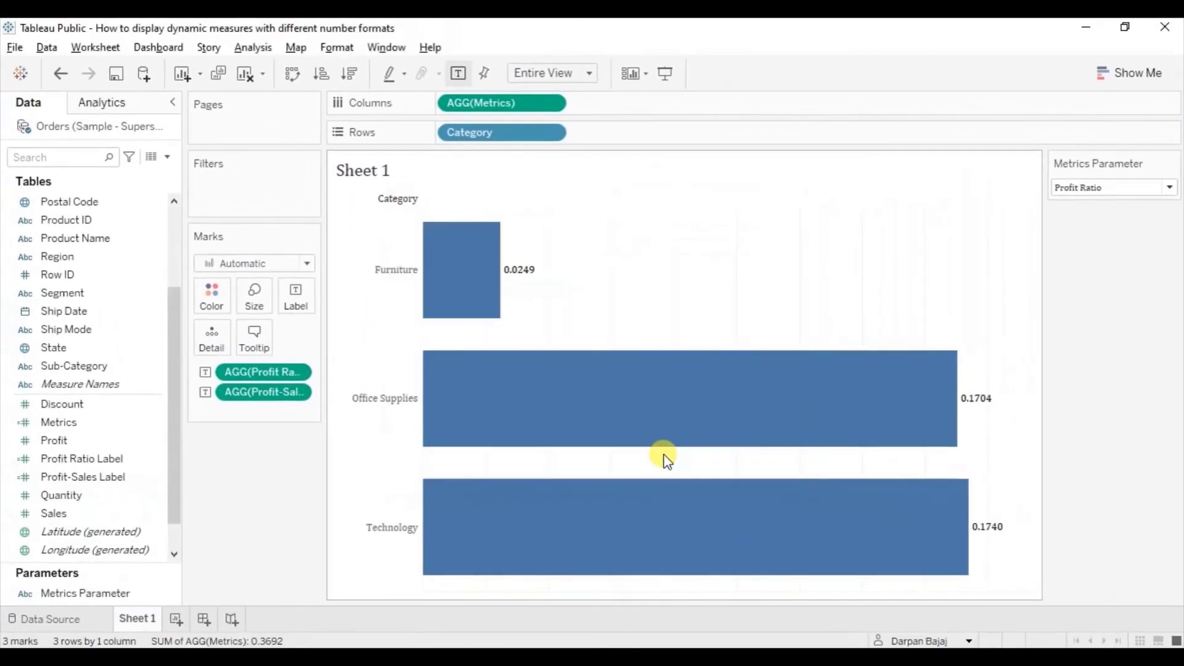
Set the default number format of Profit Ratio Label to Percentage with 1 decimal place.
click(100, 467)
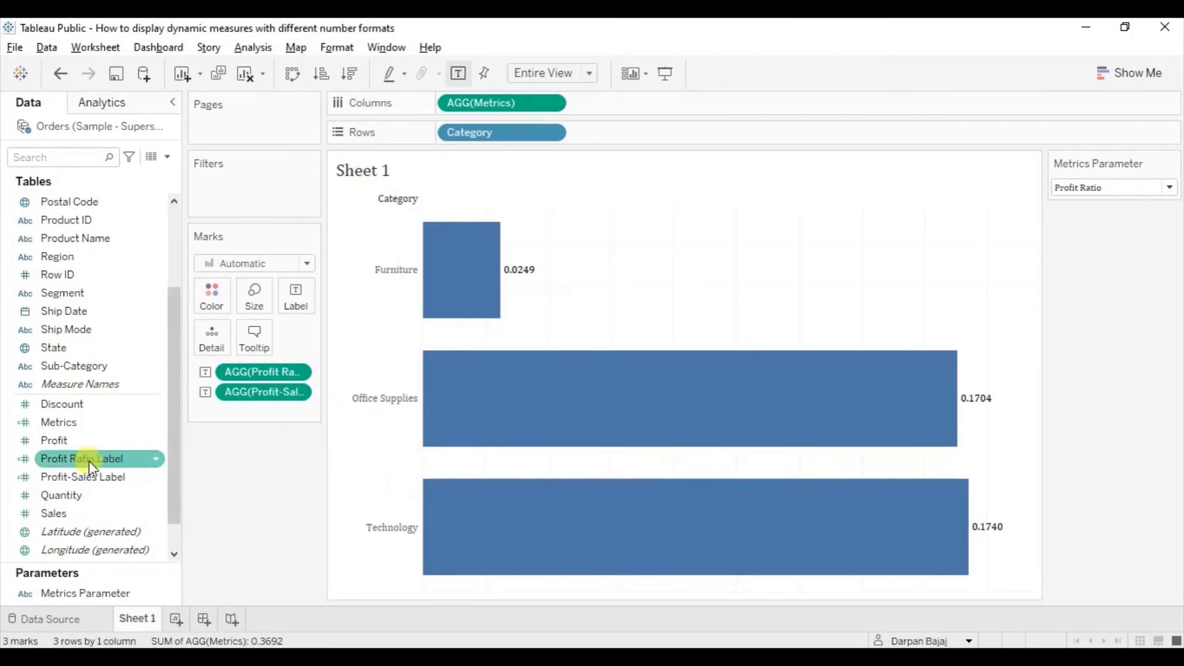
click(154, 460)
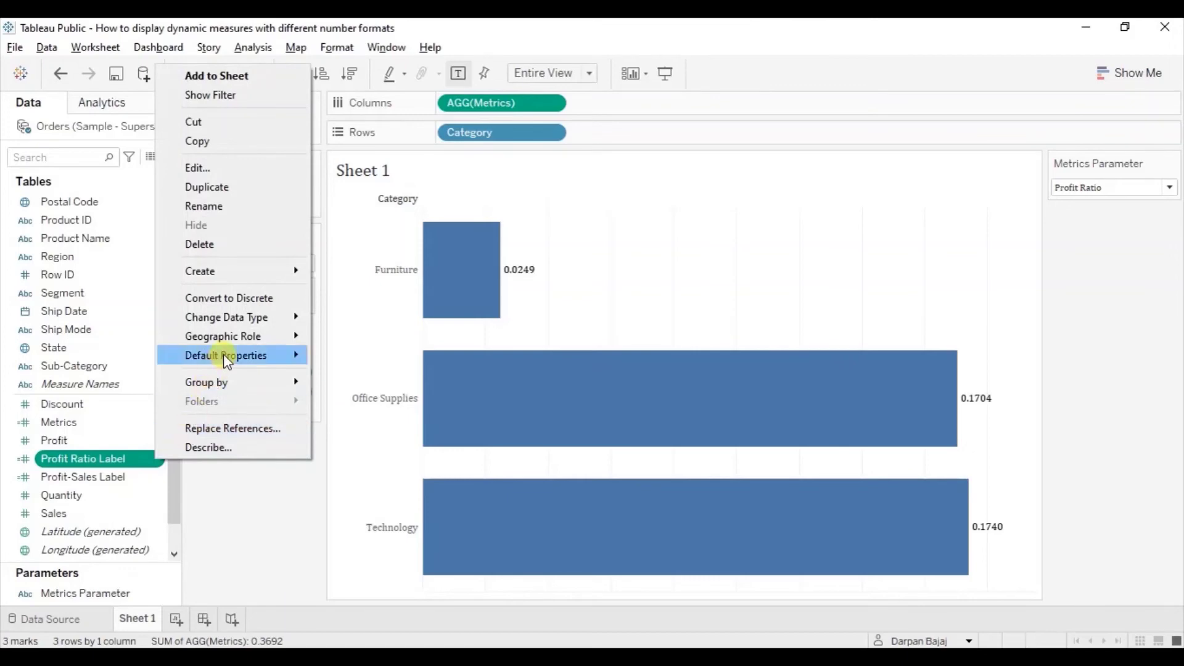
mouse_move(298, 354)
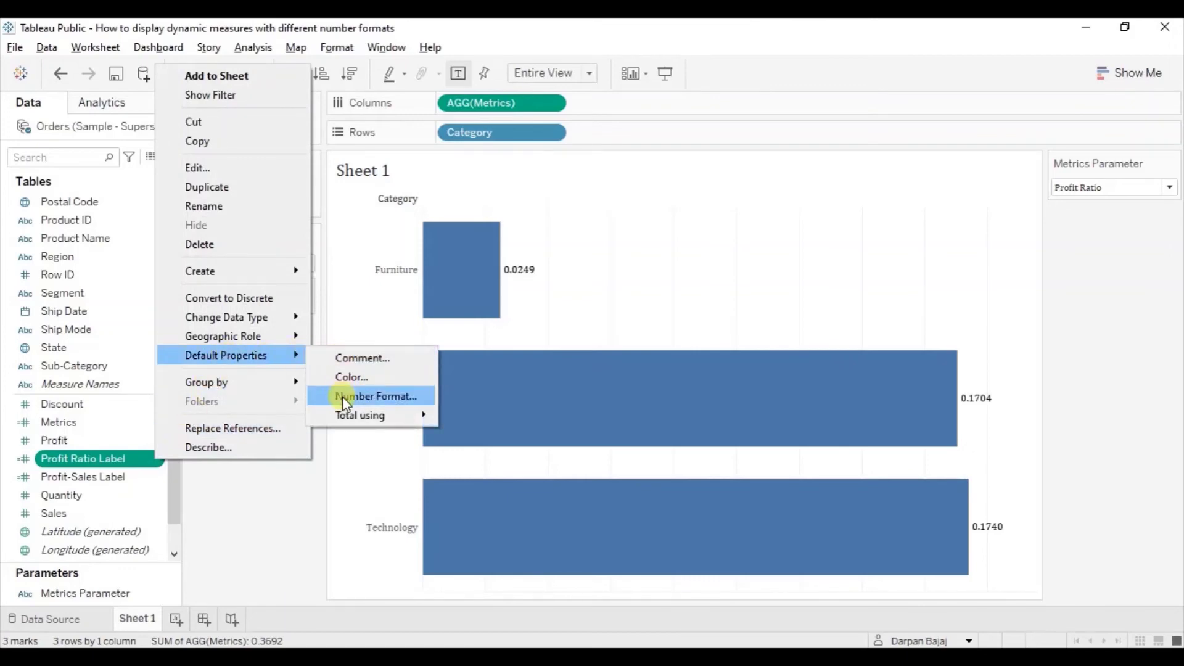
click(342, 396)
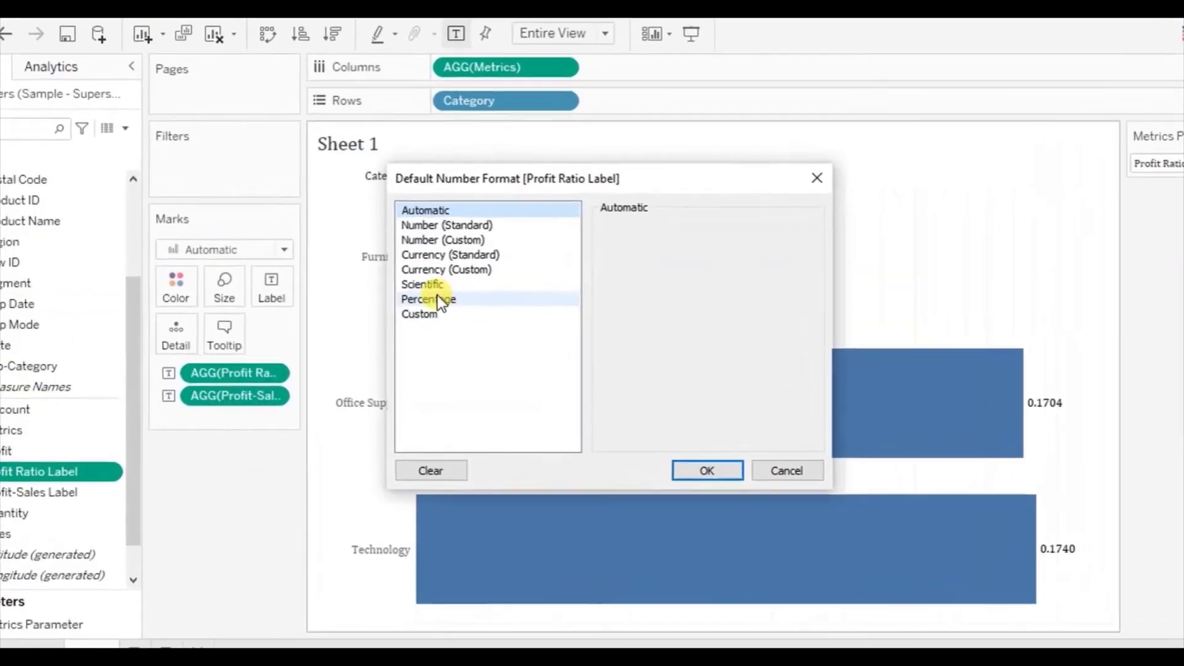
click(438, 299)
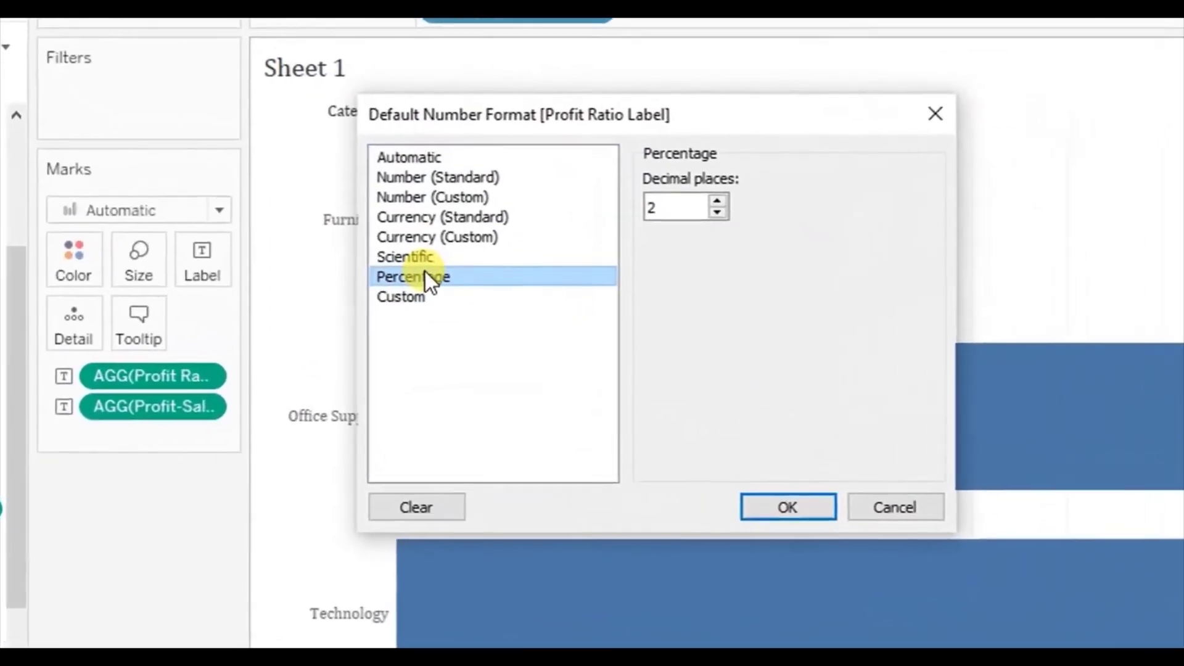
click(633, 254)
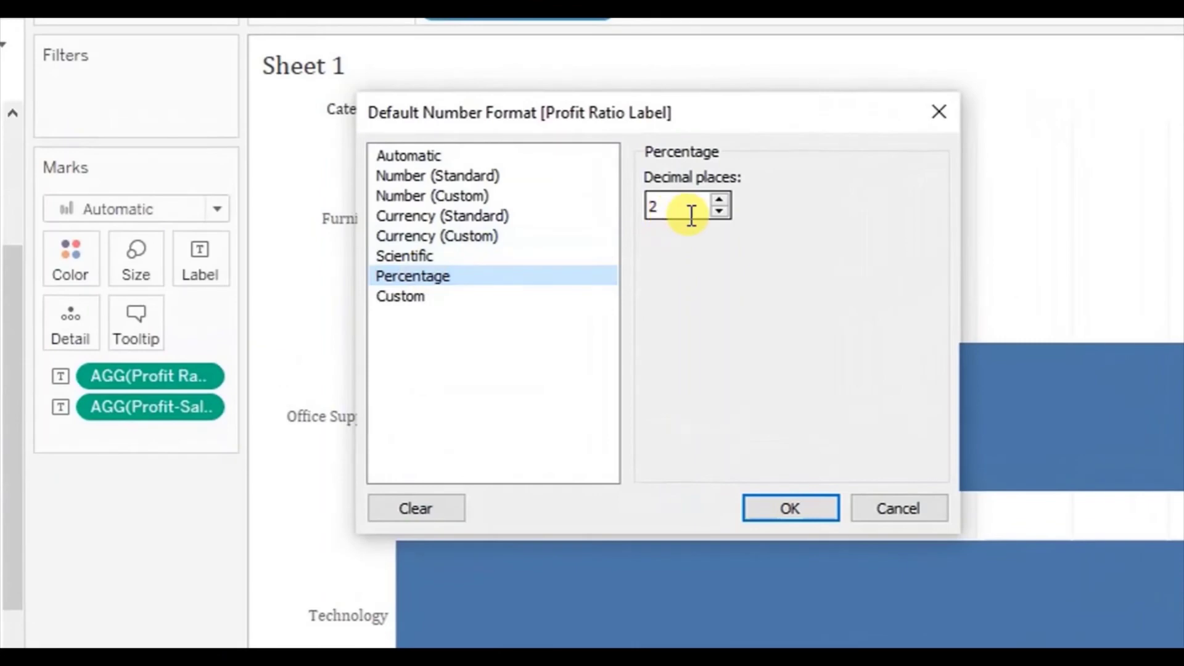
double_click(666, 207)
text(1)
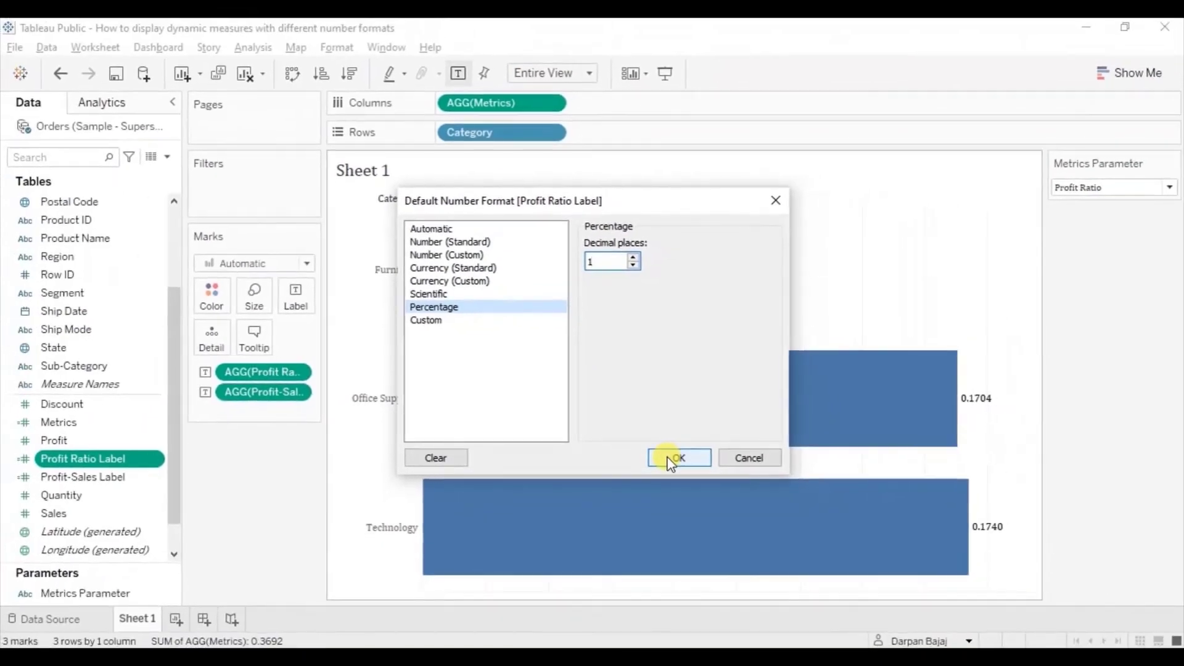
click(673, 458)
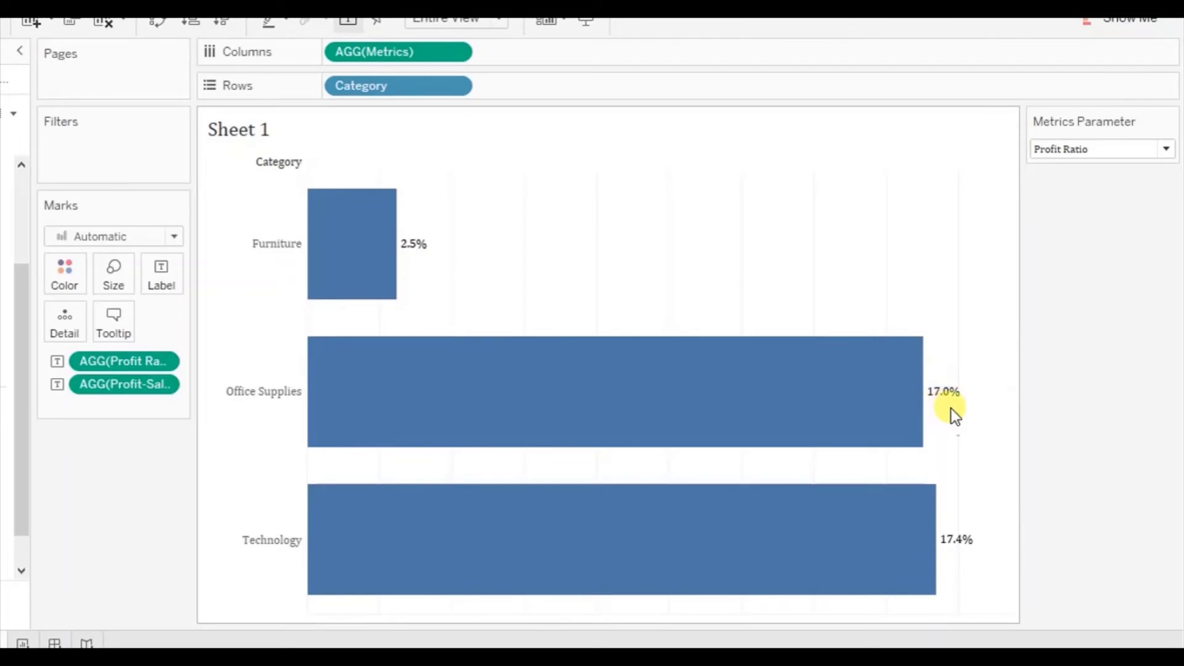
Switch the Metrics Parameter to Sales and to Profit to check the bar labels.
click(1071, 153)
key(Escape)
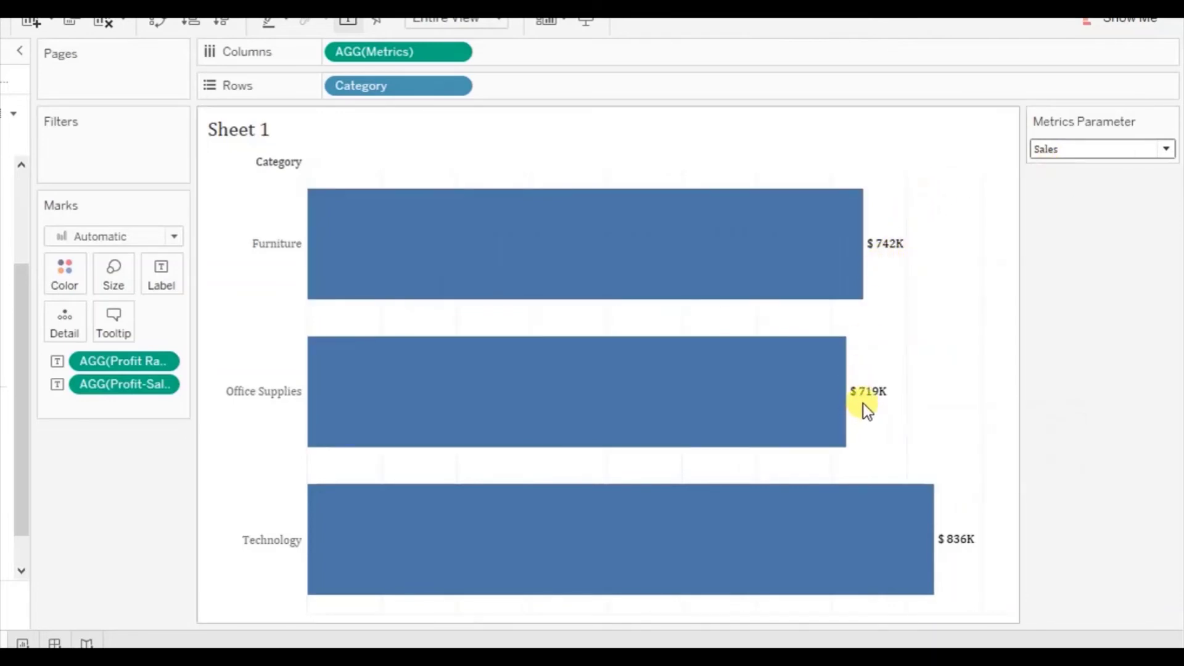
click(1072, 151)
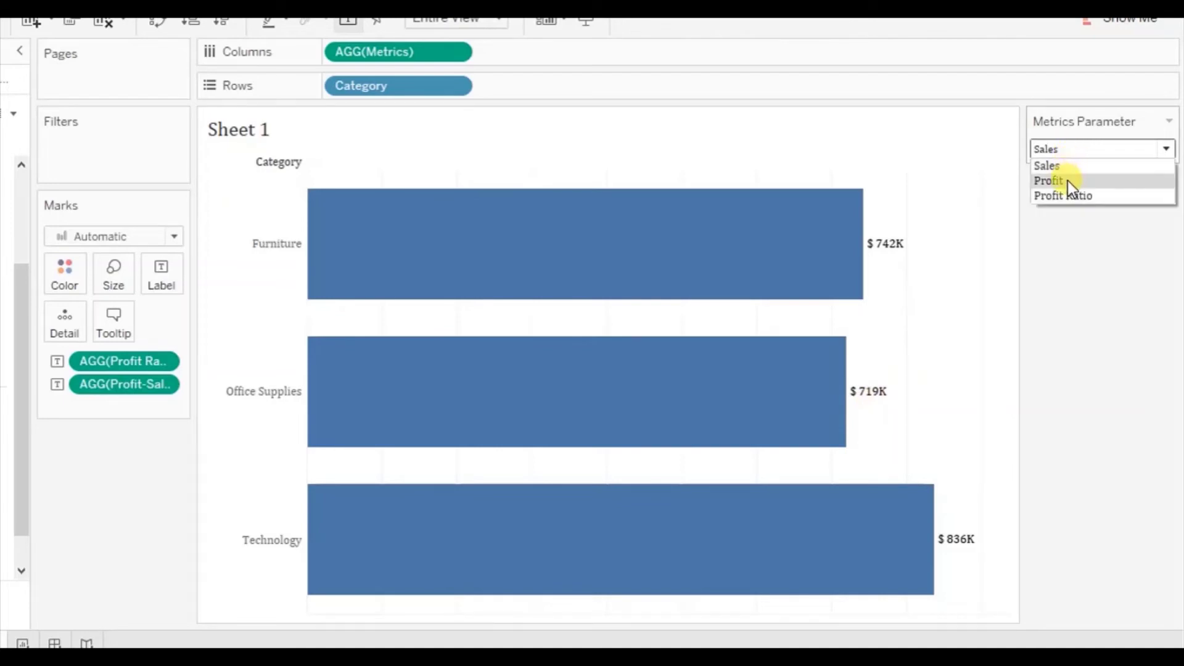
click(1068, 180)
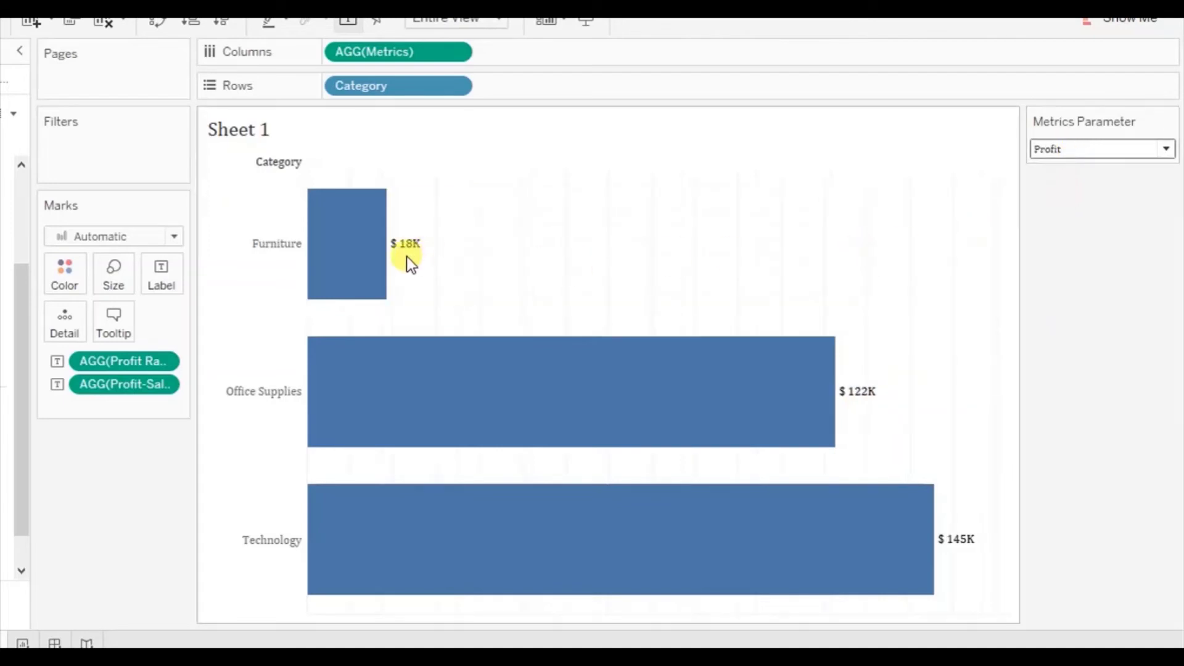
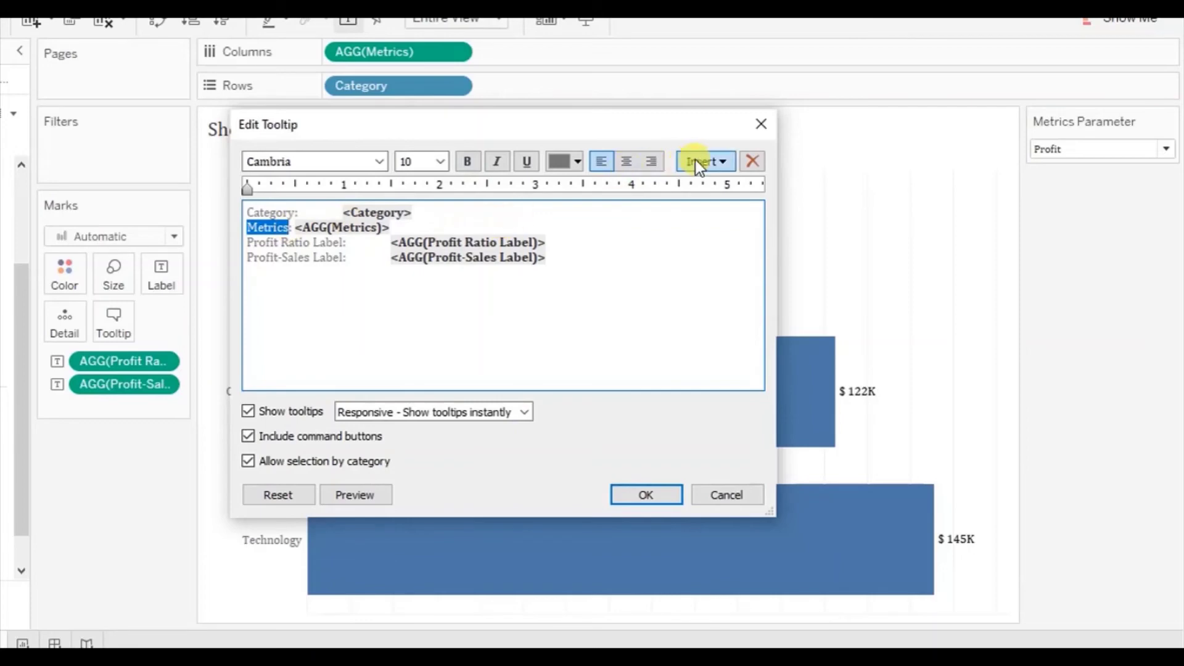
In the tooltip, replace the Metrics caption with the Metrics Parameter value and remove the AGG(Metrics) field.
click(706, 160)
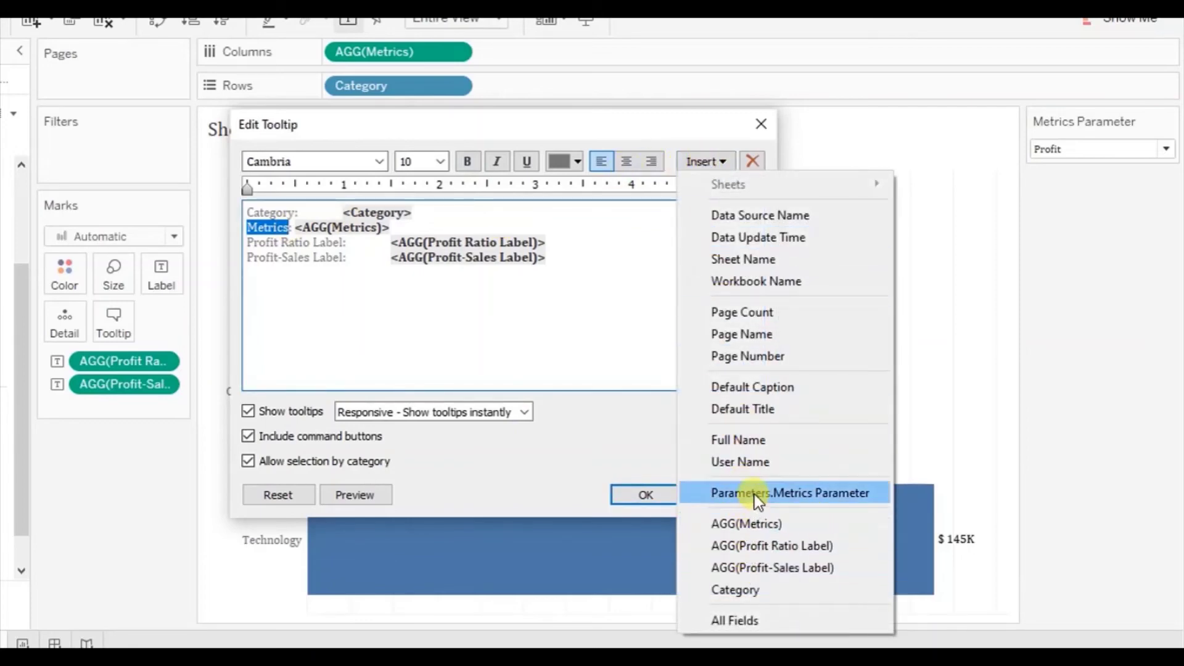
click(791, 493)
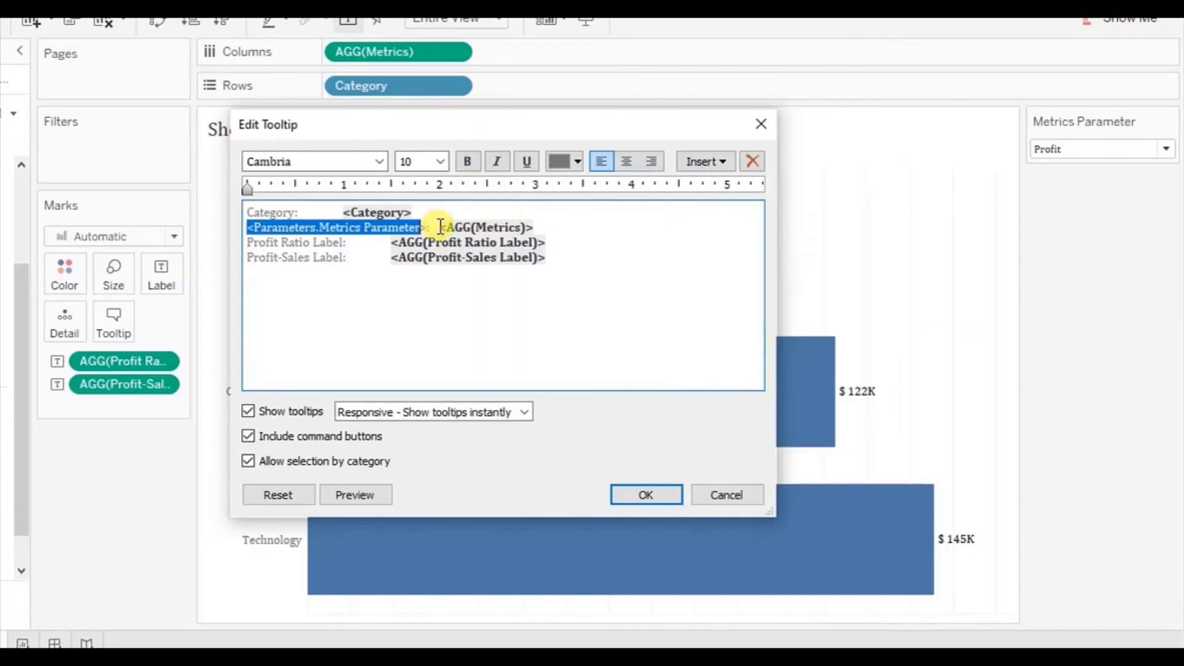
drag(438, 227, 541, 223)
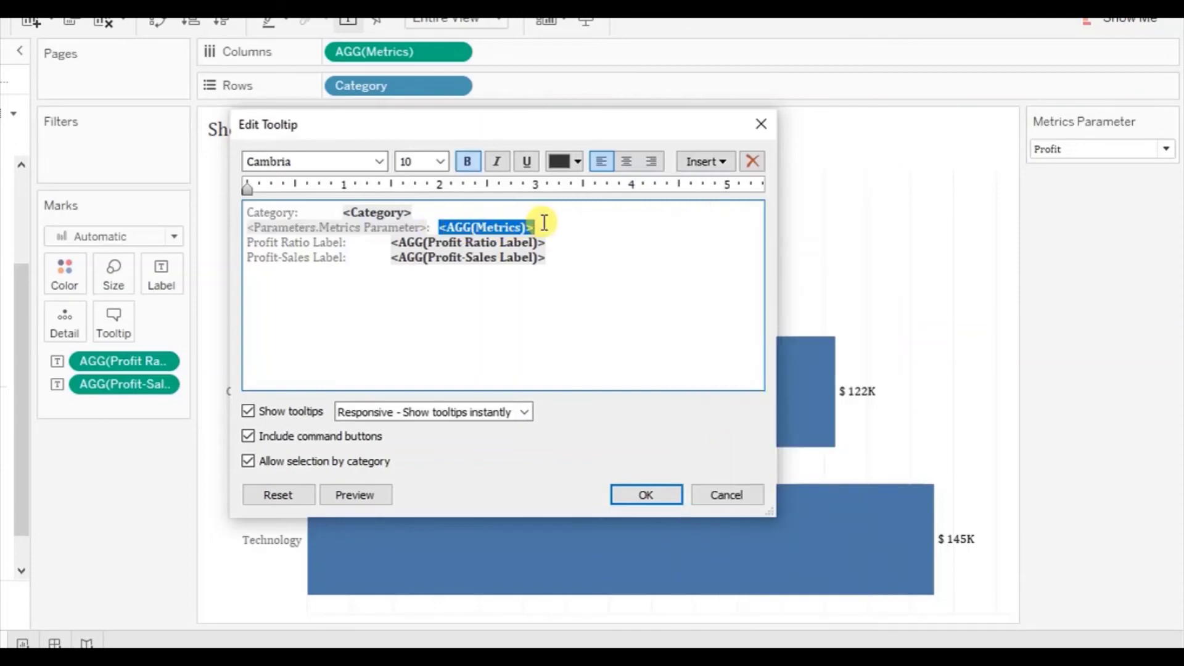
key(BackSpace)
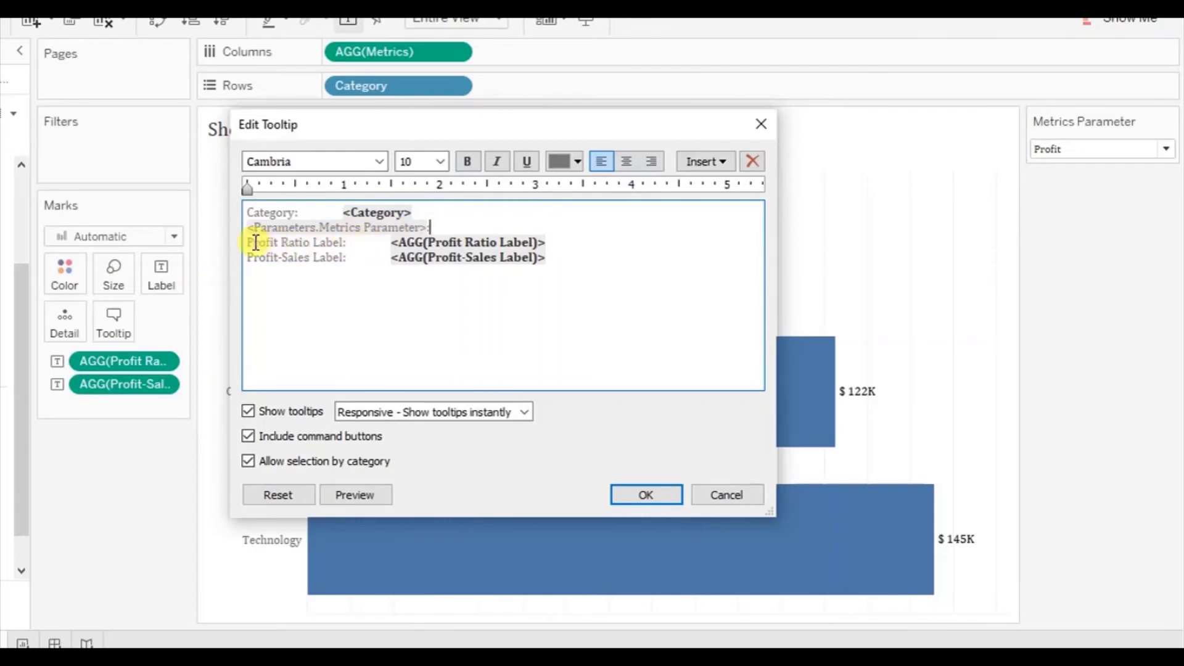
Delete the Profit Ratio Label and Profit-Sales Label captions from the tooltip, keeping their fields.
drag(249, 242, 349, 242)
key(BackSpace)
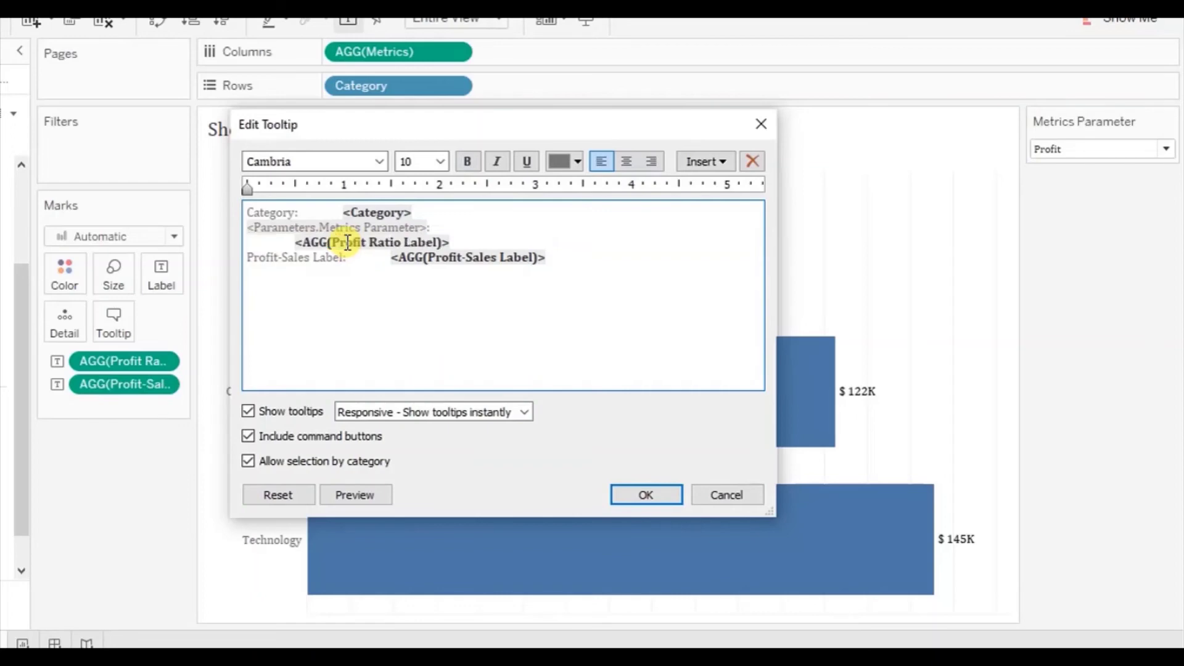
drag(248, 254, 355, 254)
key(BackSpace)
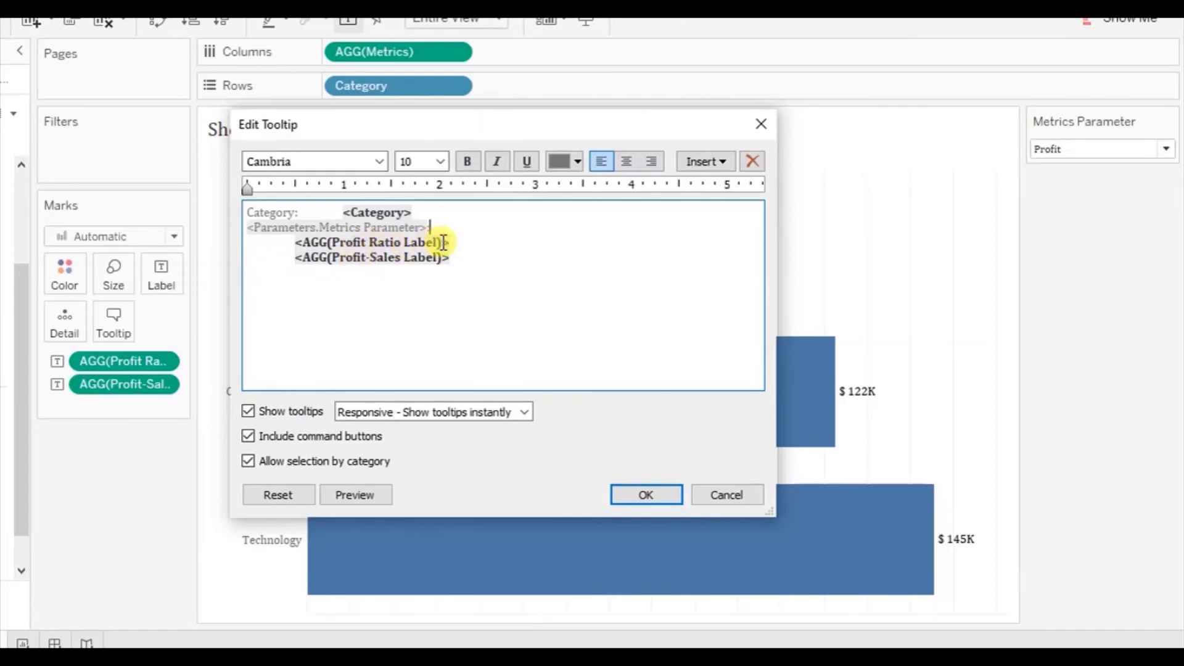
Bring the AGG(Profit Ratio Label) and AGG(Profit-Sales Label) fields onto the Metrics Parameter line of the tooltip, side by side.
key(Delete)
key(Delete)
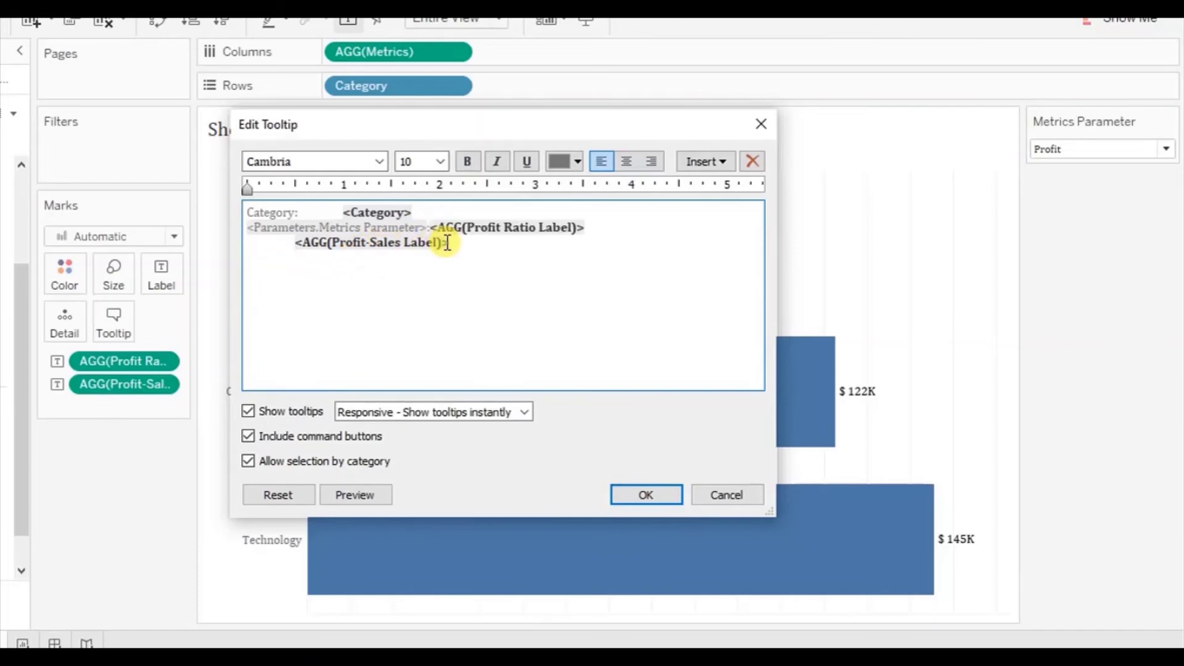
key(Delete)
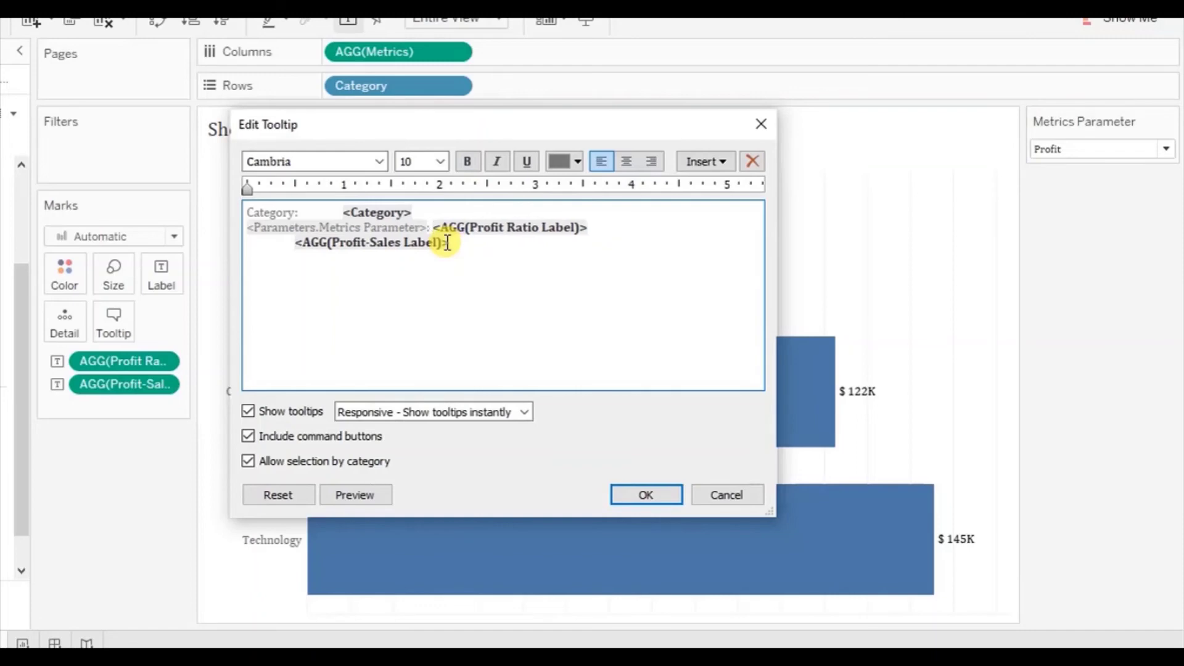
click(592, 228)
key(Delete)
key(Delete)
key(Delete)
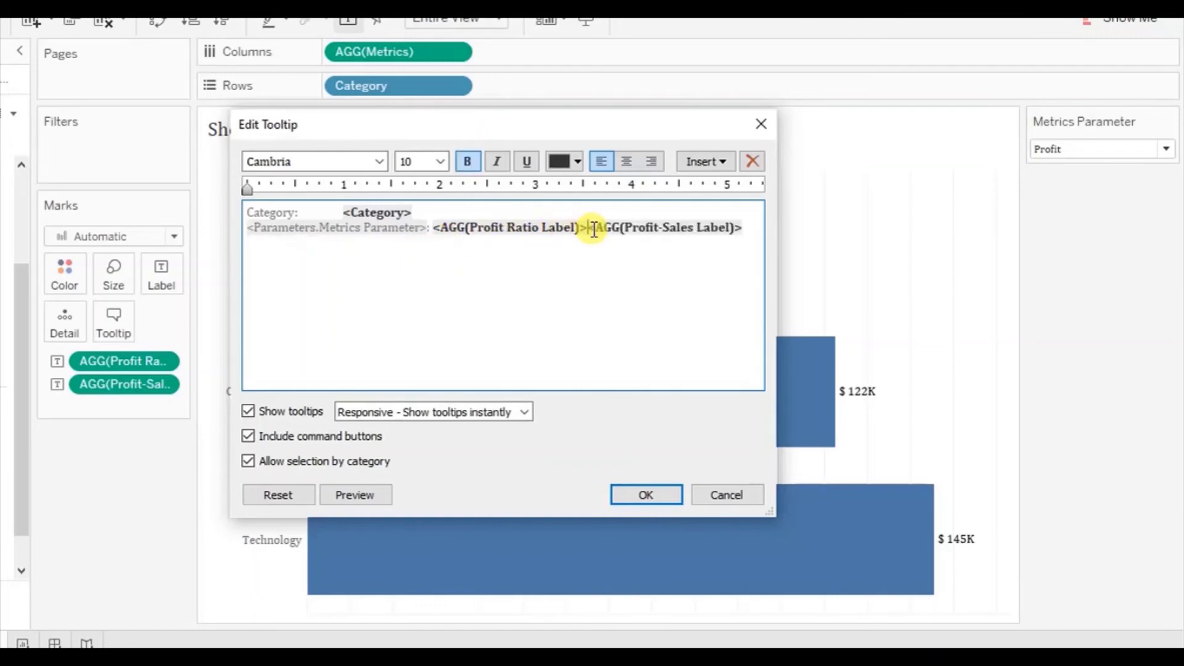
key(shift+End)
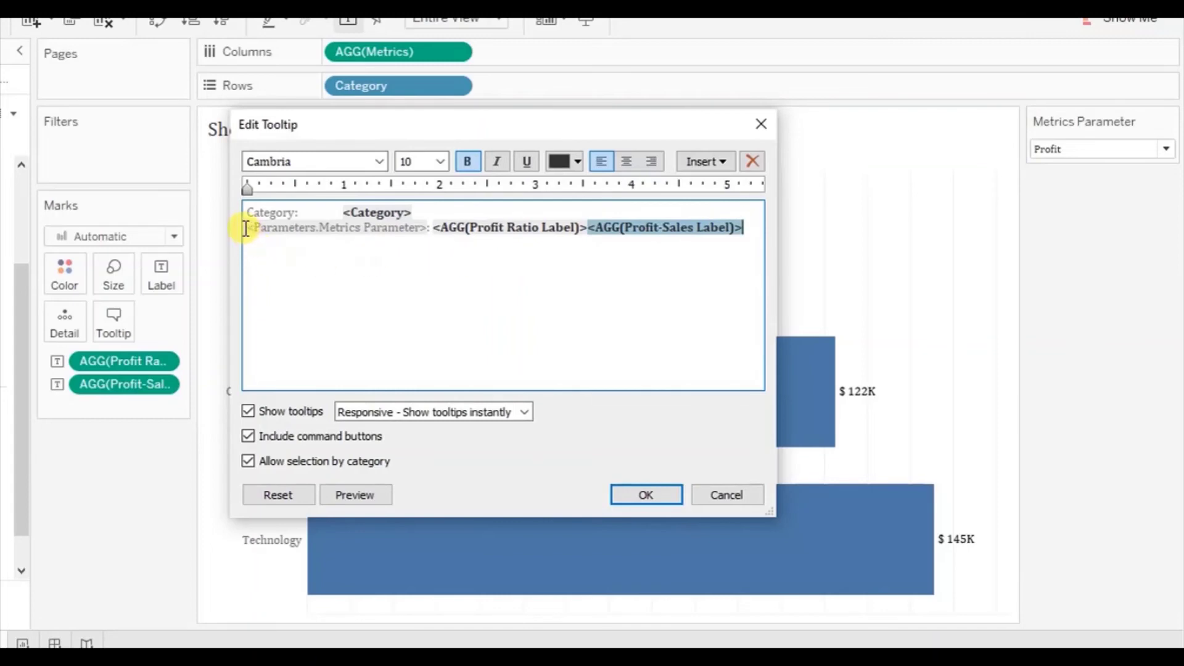
drag(246, 228, 428, 227)
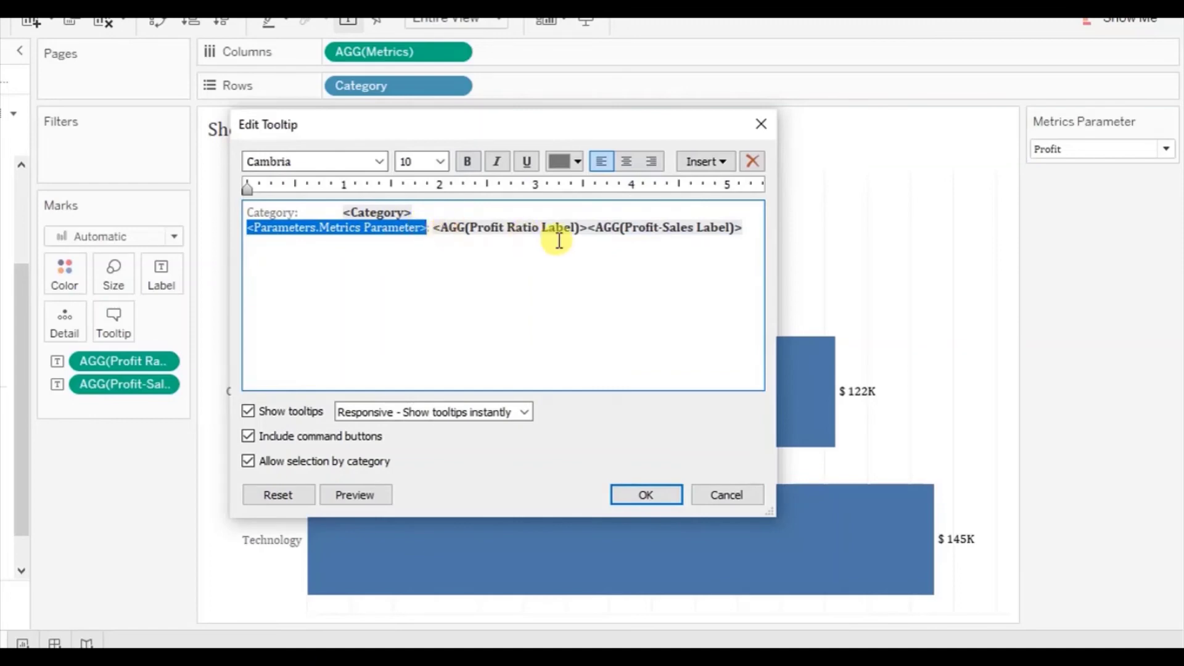
drag(587, 228, 740, 228)
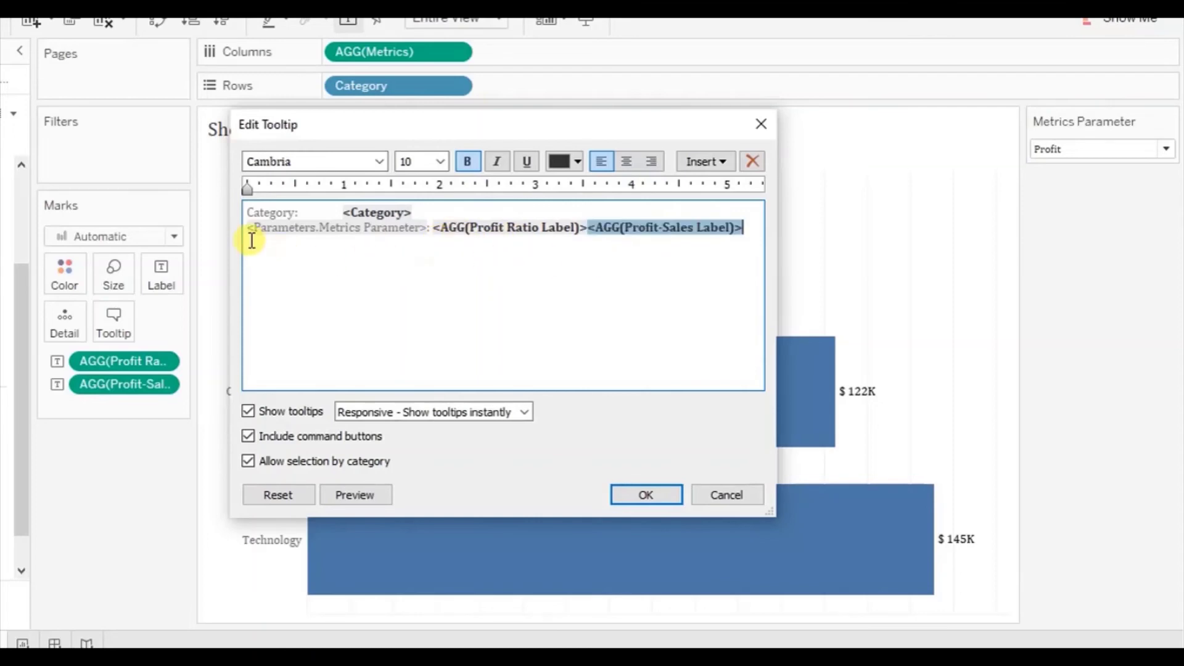
drag(247, 228, 429, 223)
drag(587, 227, 744, 224)
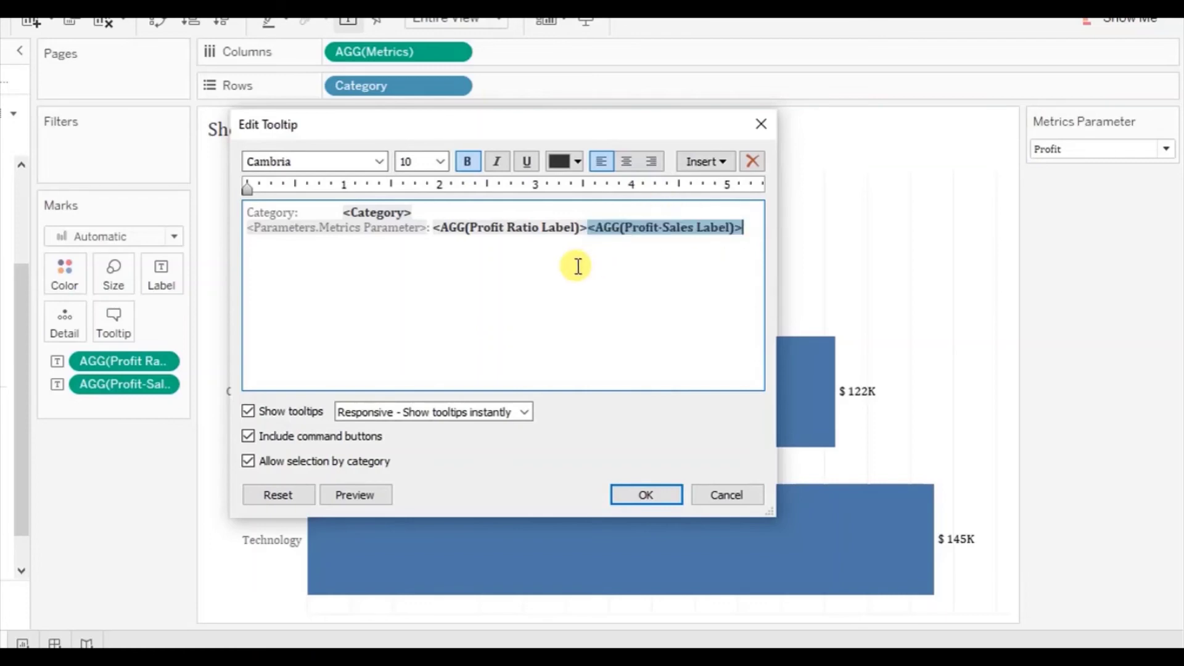
drag(248, 230, 577, 222)
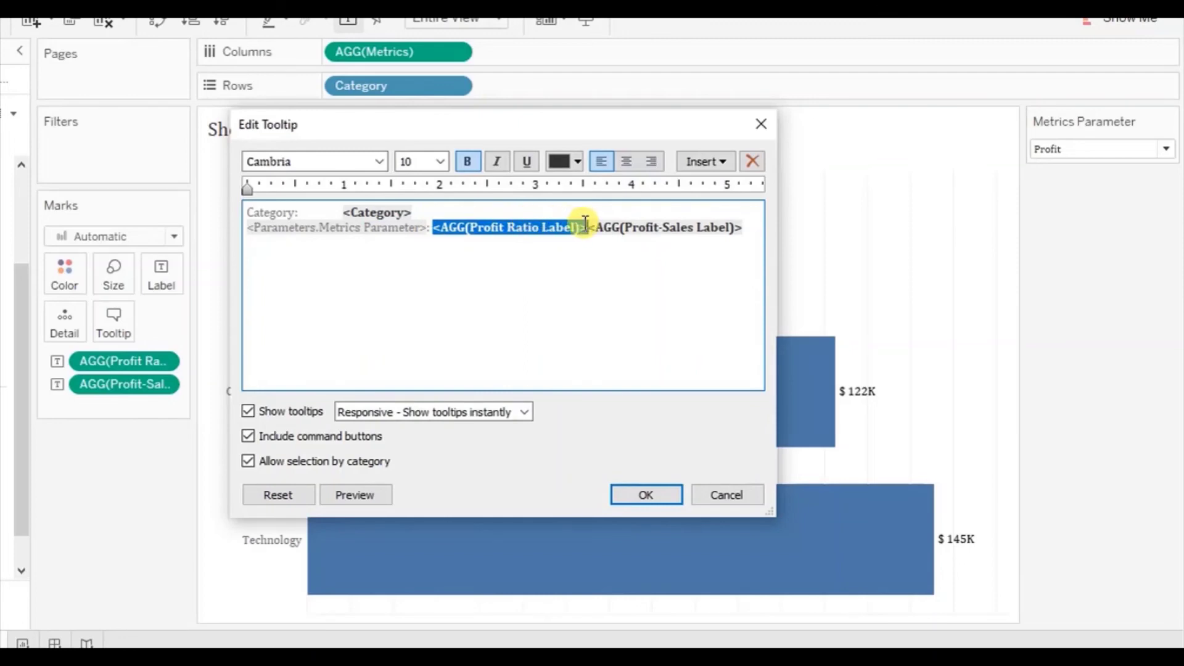
drag(585, 223, 588, 223)
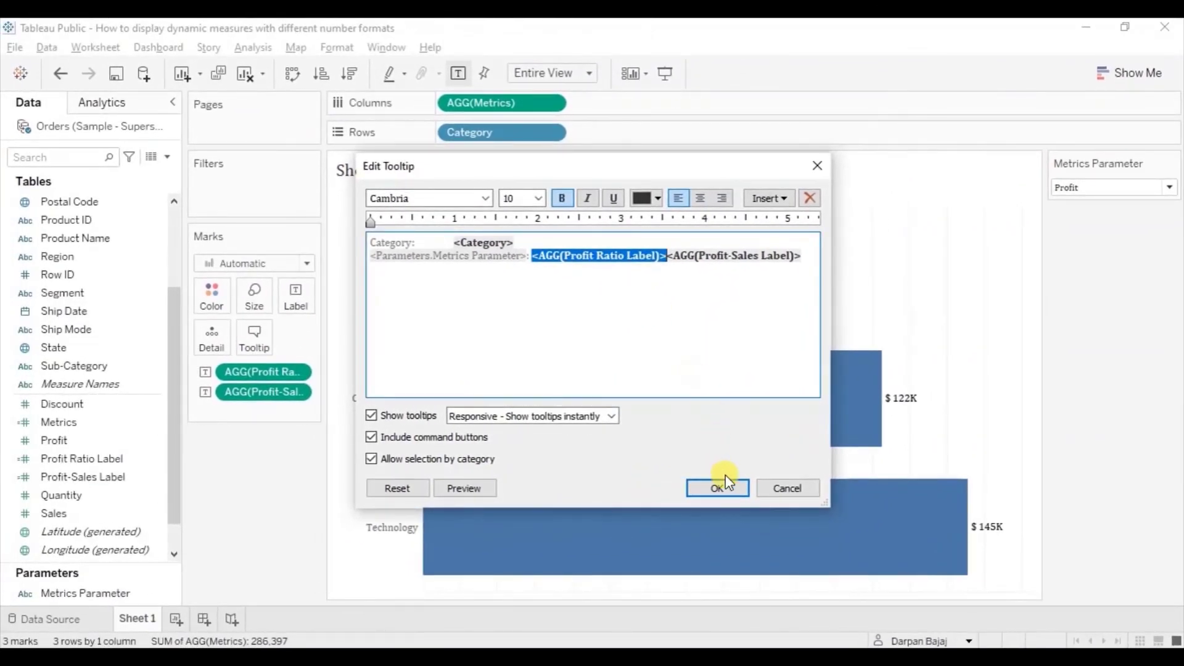
Apply the edited tooltip and check it on the Furniture bar.
click(719, 487)
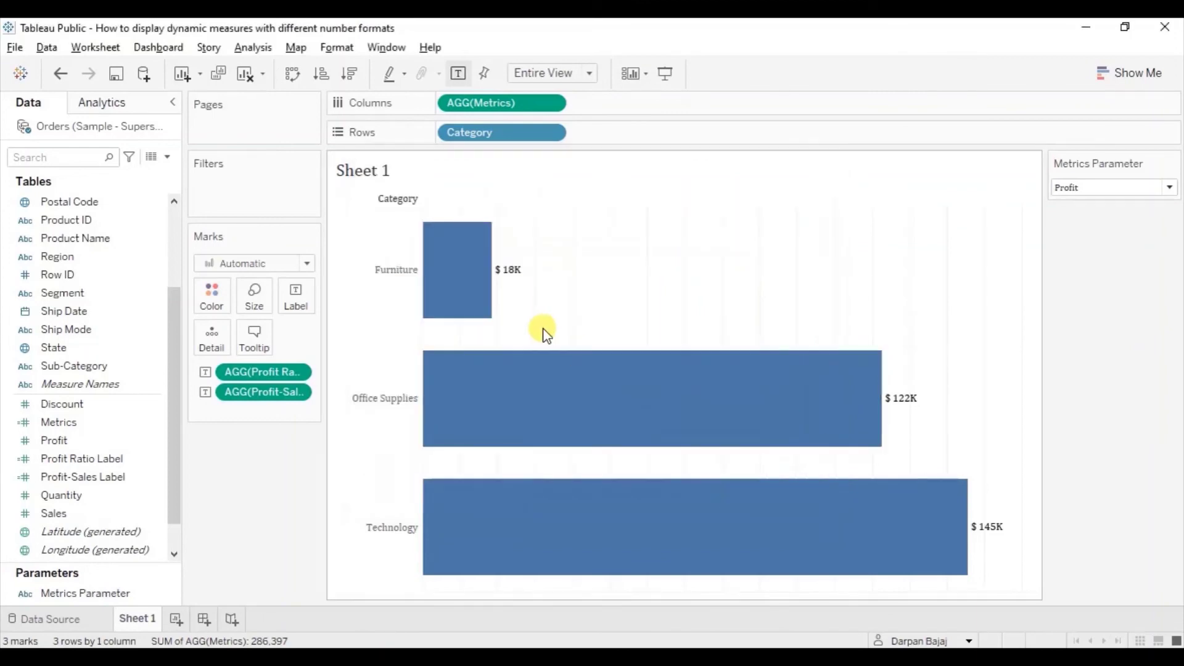
mouse_move(467, 296)
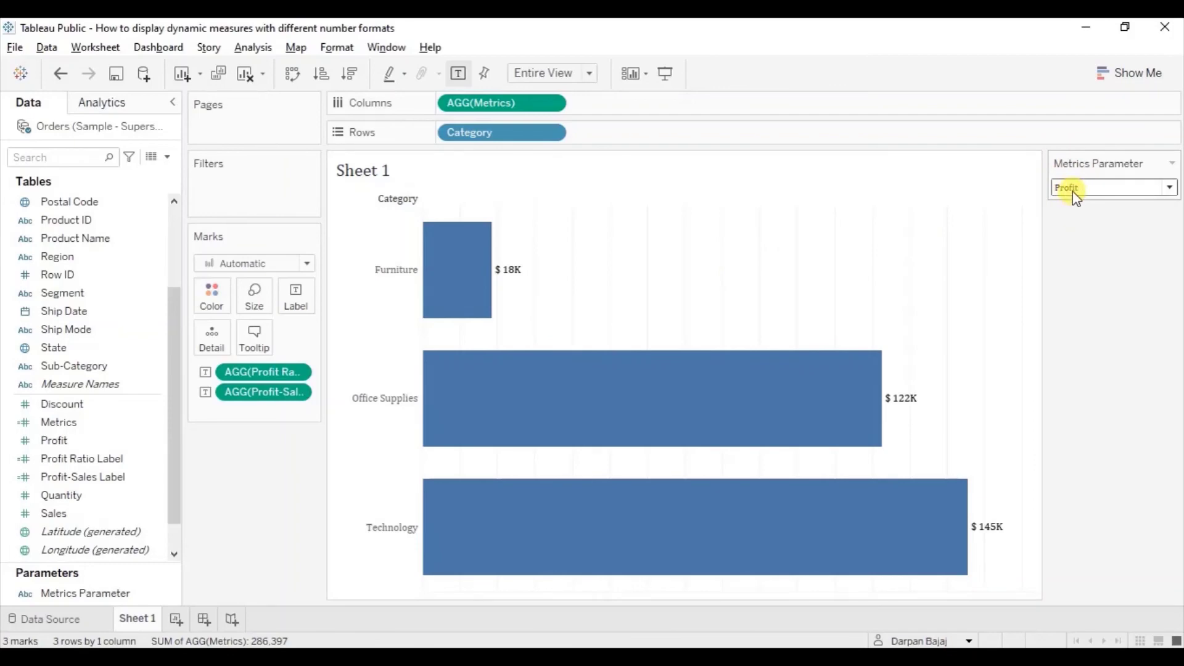
mouse_move(470, 275)
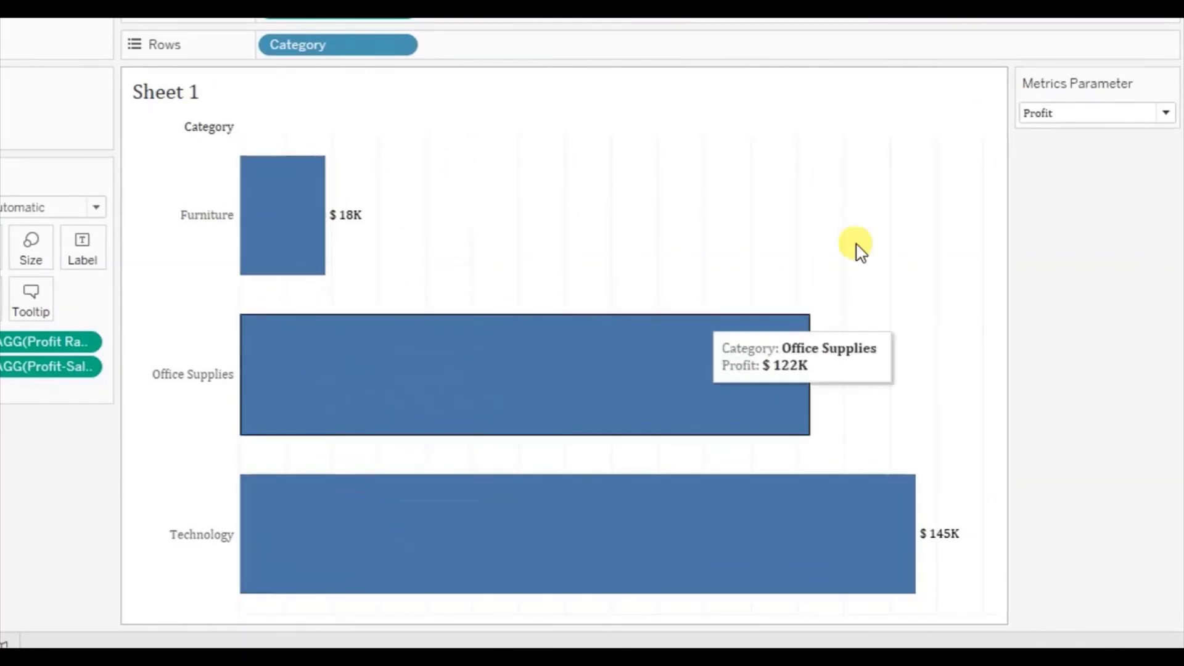
Set the Metrics Parameter to Profit Ratio.
click(1048, 116)
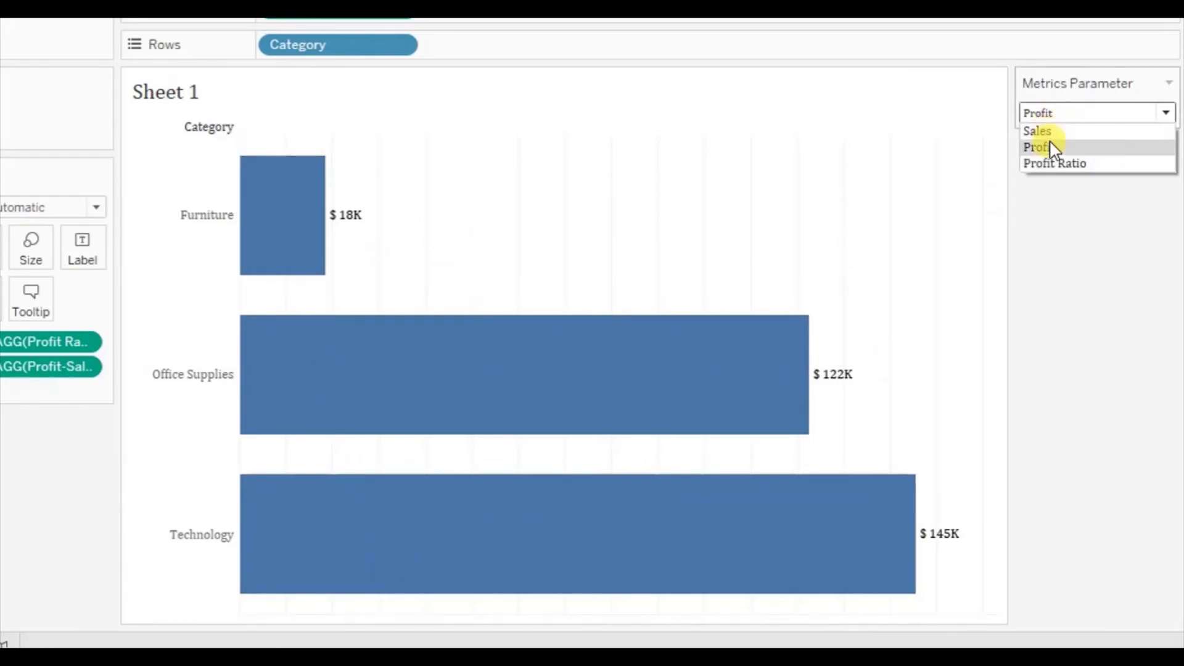
click(1052, 164)
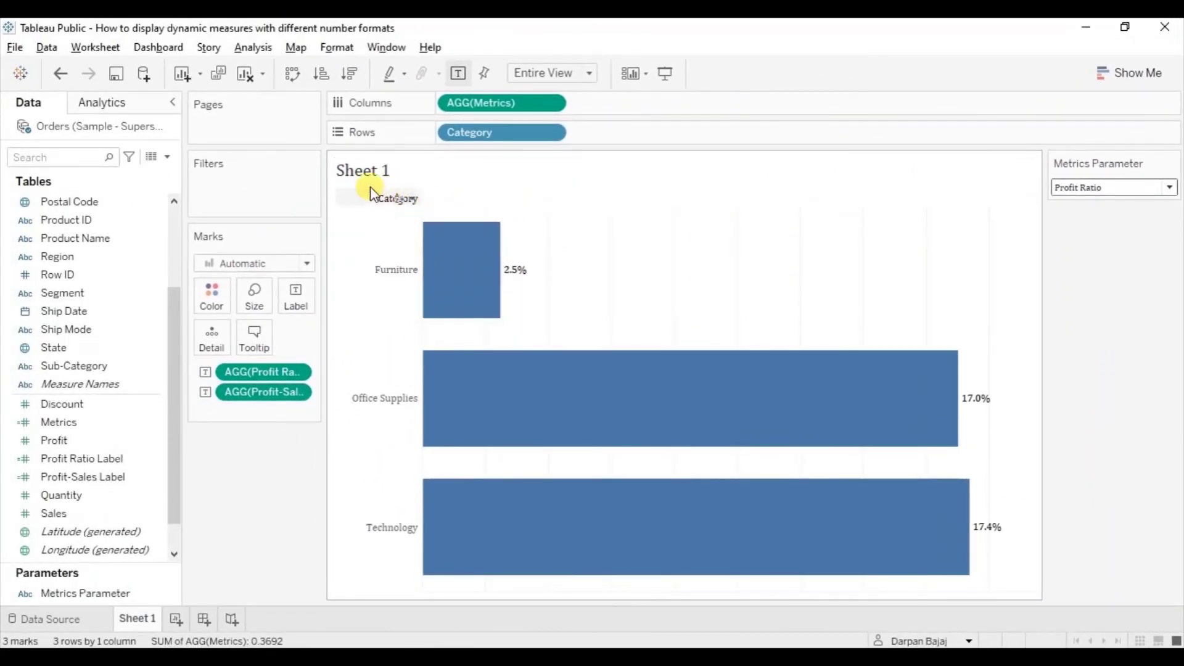
Replace the sheet title with the text "Category wise" followed by the inserted Metrics Parameter value, and apply it.
double_click(363, 173)
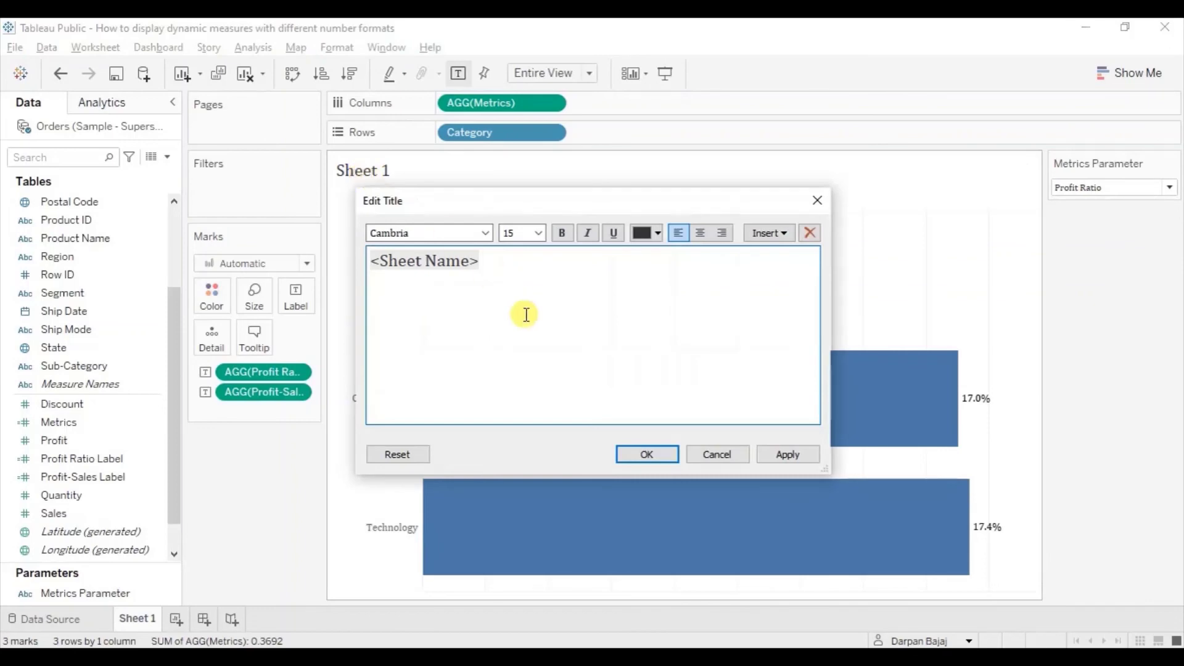
triple_click(484, 259)
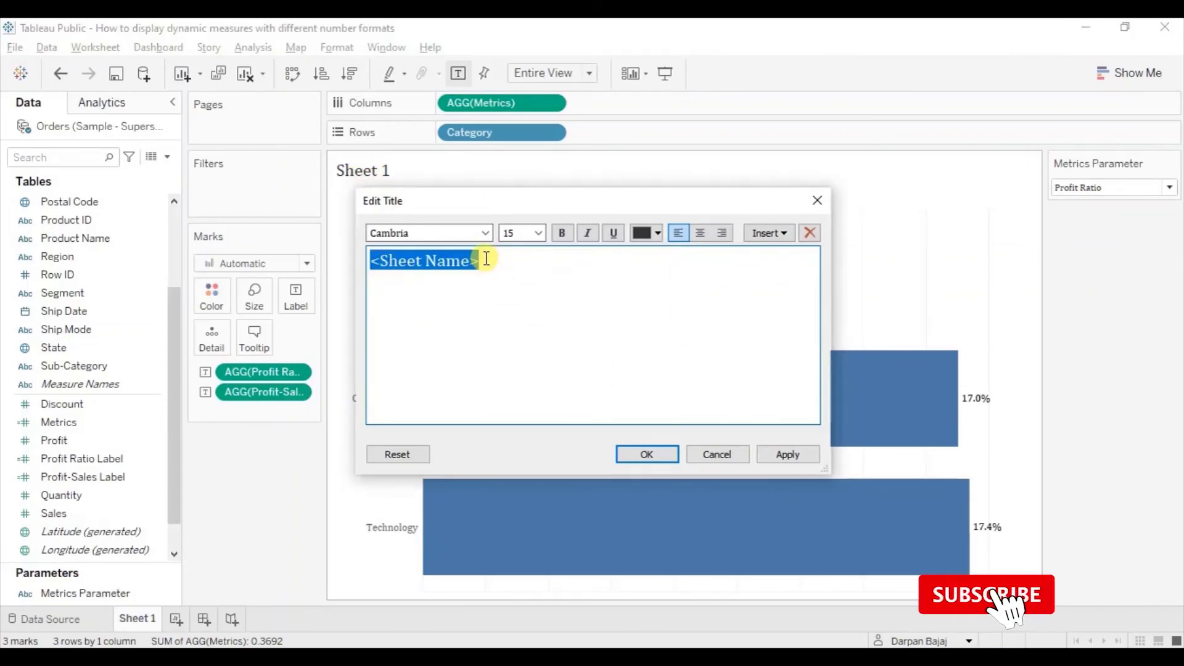
text(Categ)
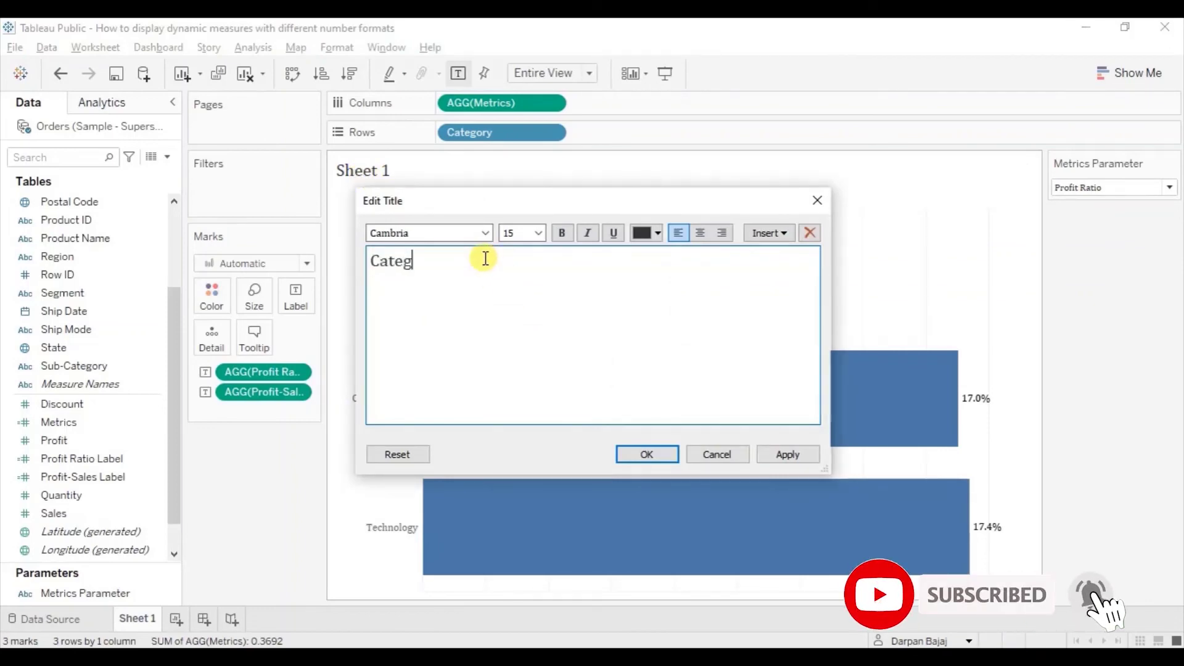
text(ory wise)
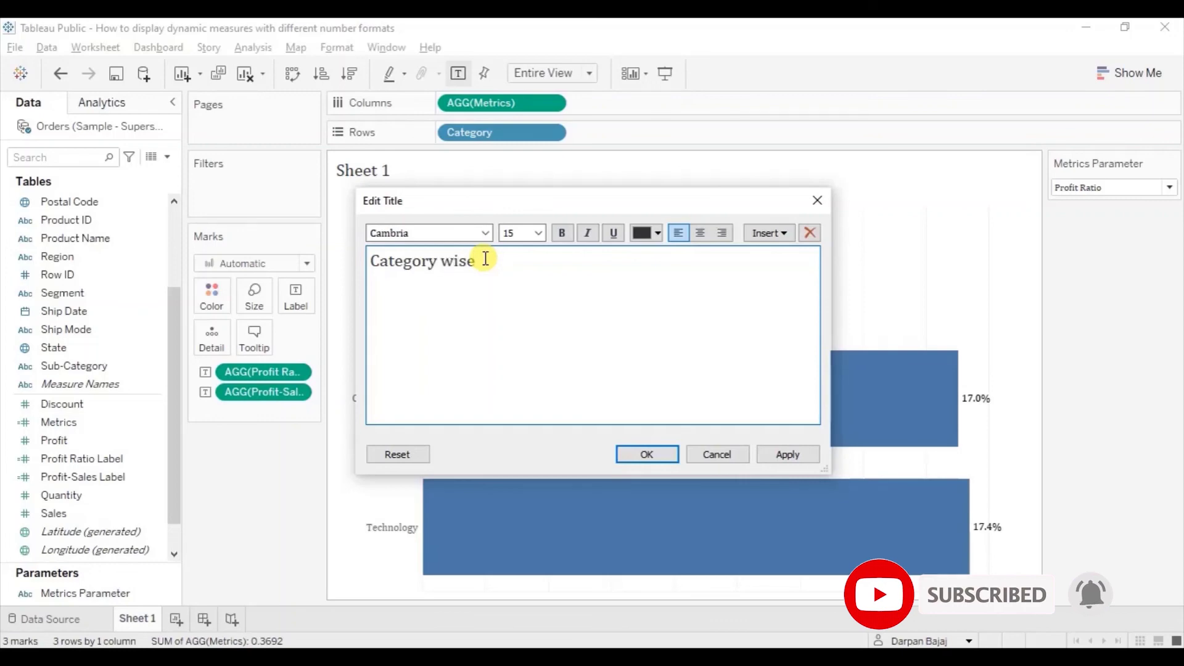
click(768, 234)
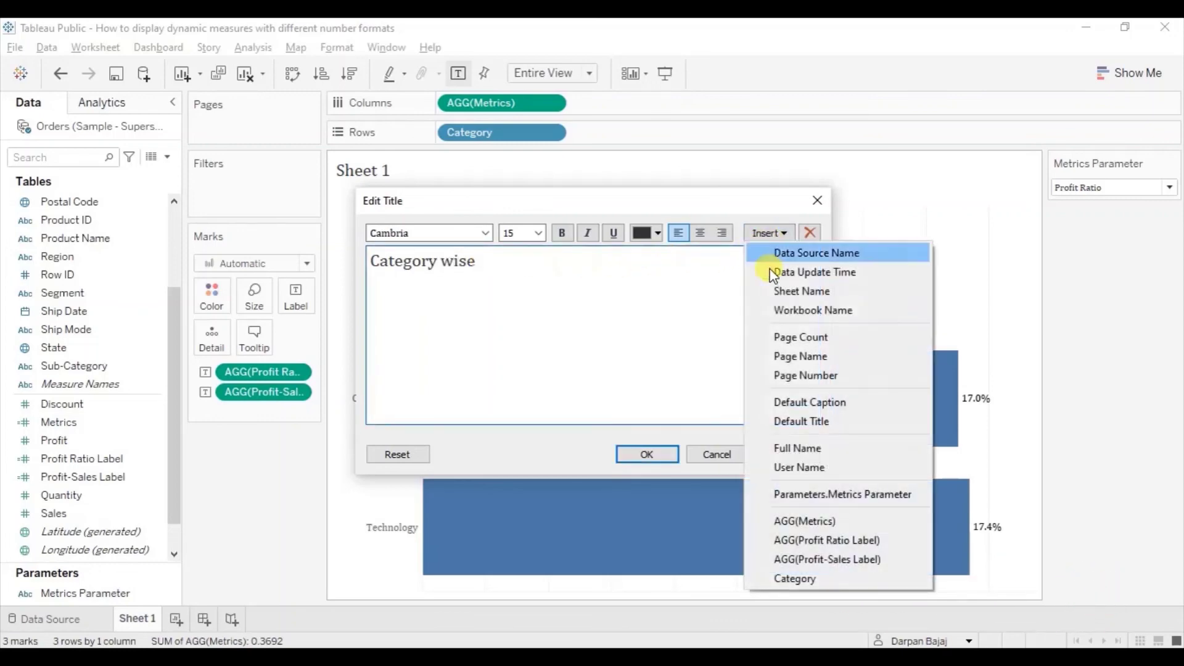
click(802, 495)
click(662, 455)
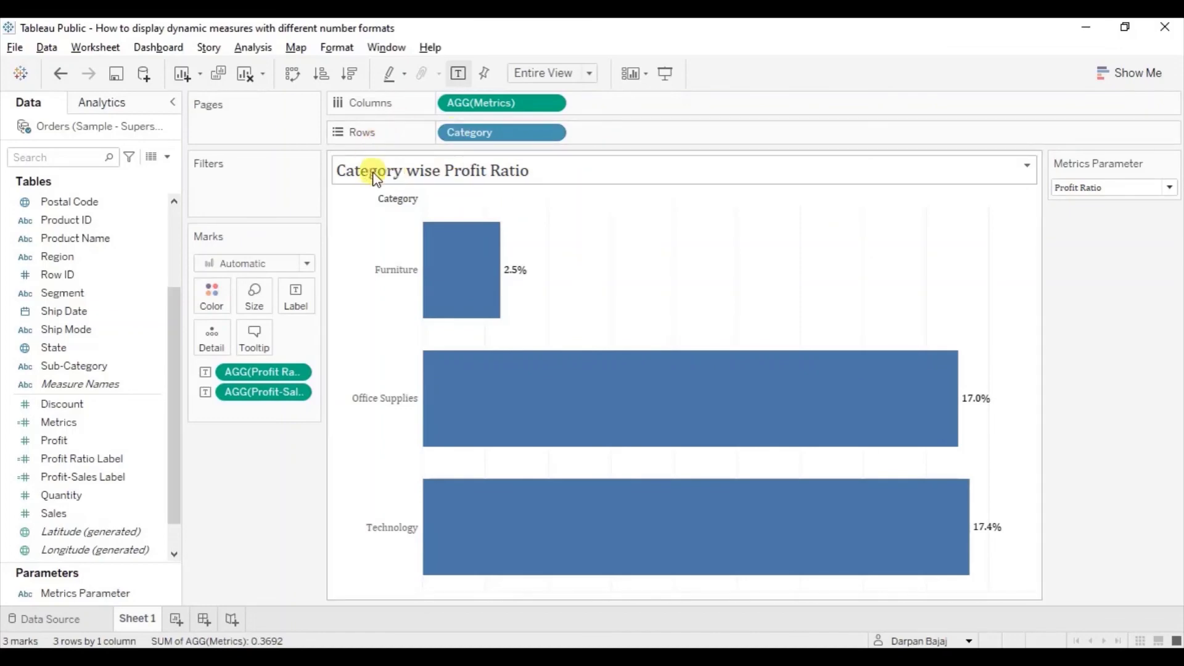
Set the Metrics Parameter to Sales and check the tooltip on the Furniture bar.
click(1088, 187)
click(1085, 207)
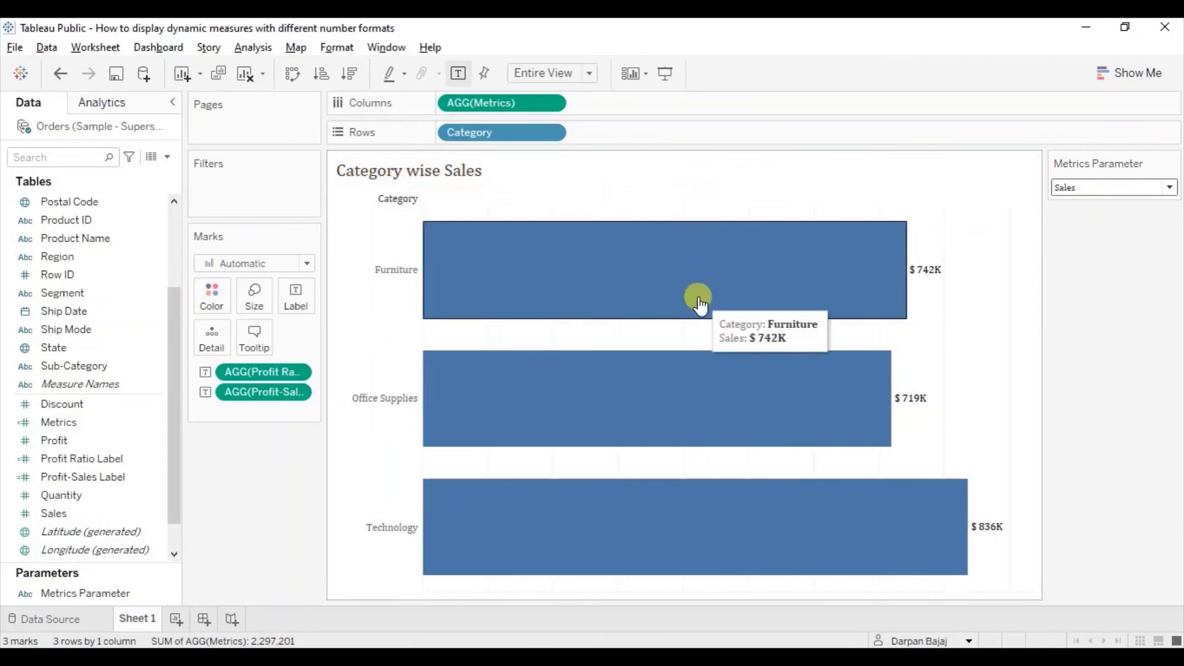
mouse_move(806, 331)
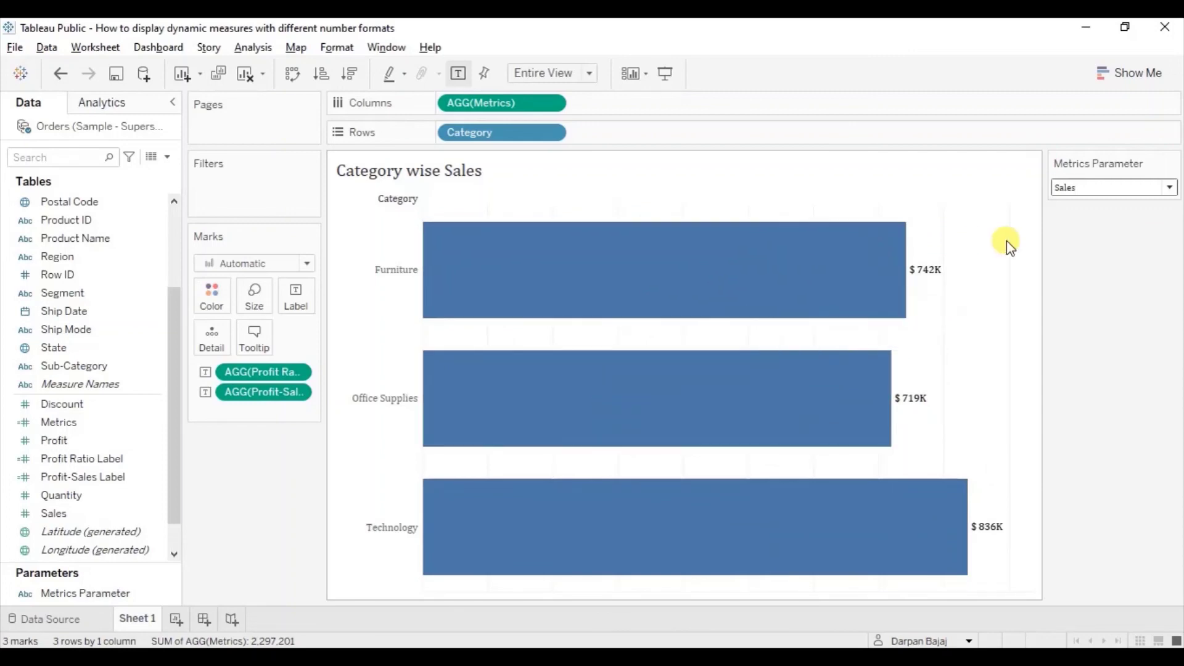
Review the Metrics Parameter choices without changing the selection, and inspect the tooltips on the Furniture and Office Supplies bars.
click(1080, 189)
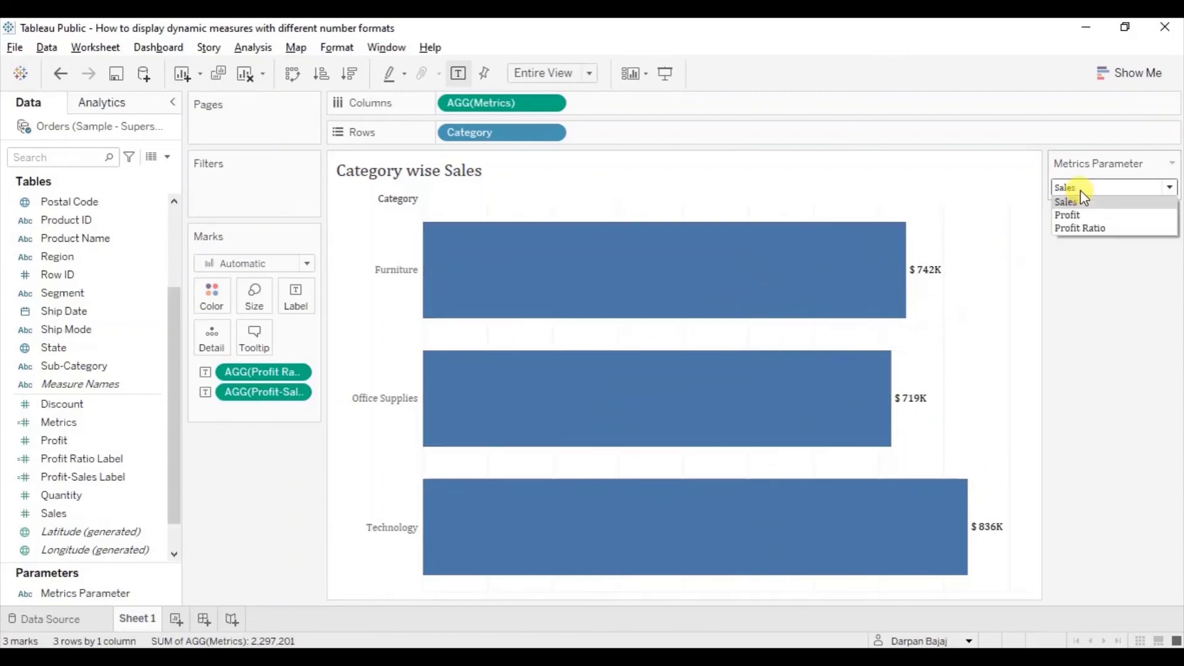
click(1090, 259)
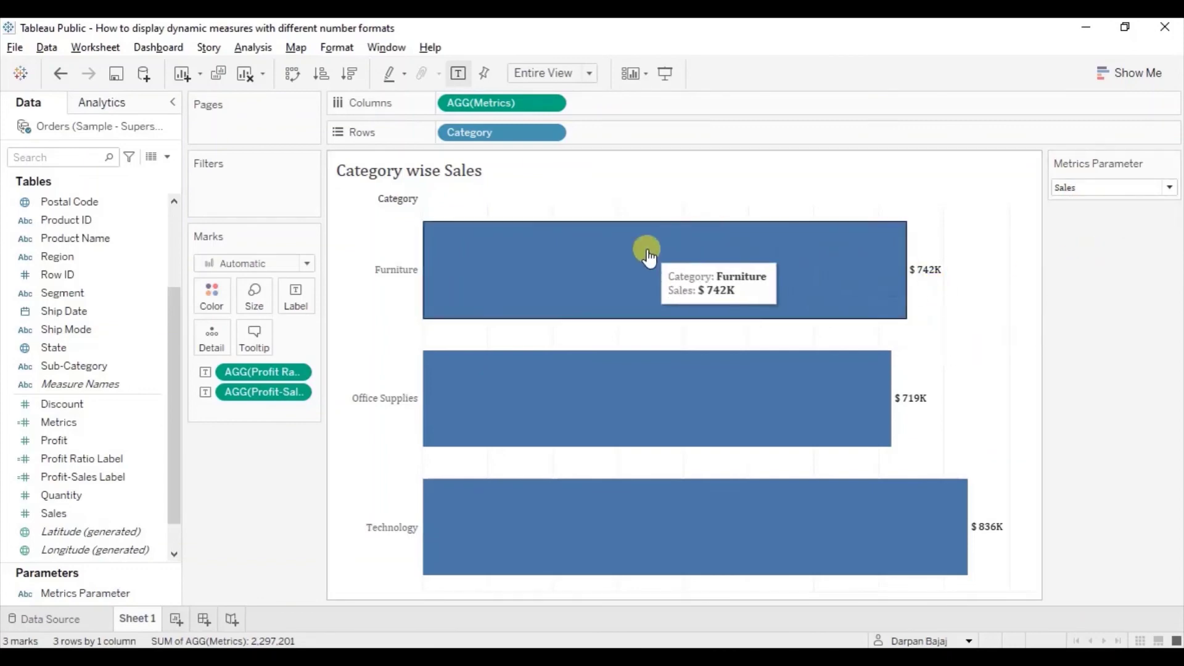
mouse_move(487, 429)
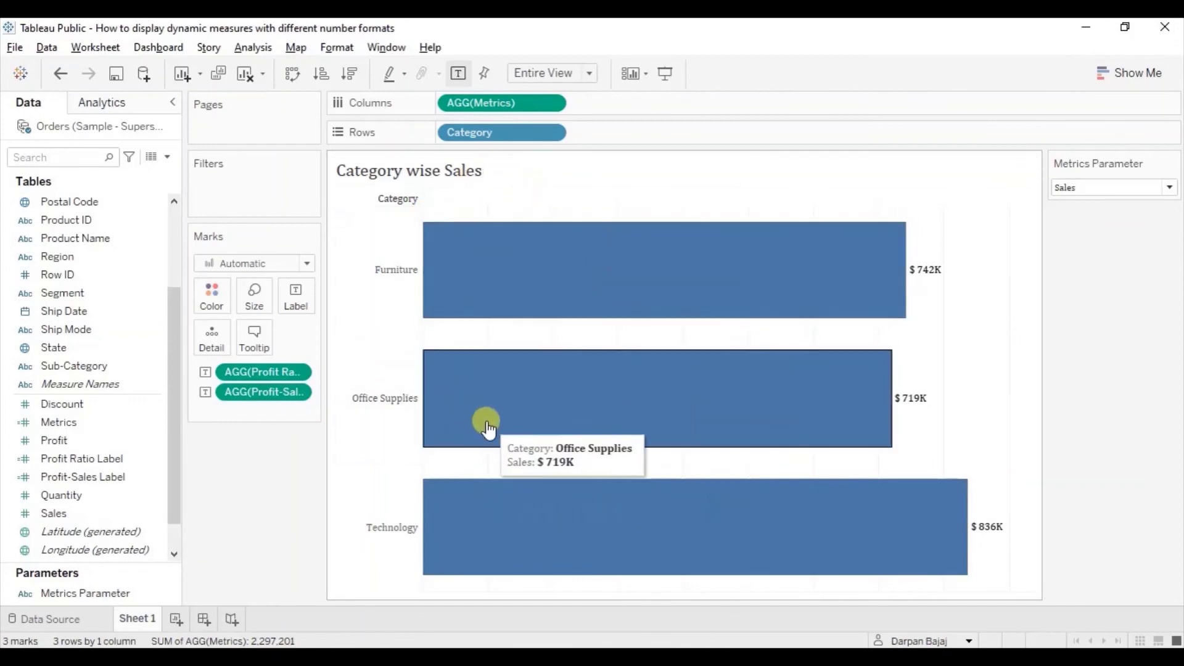